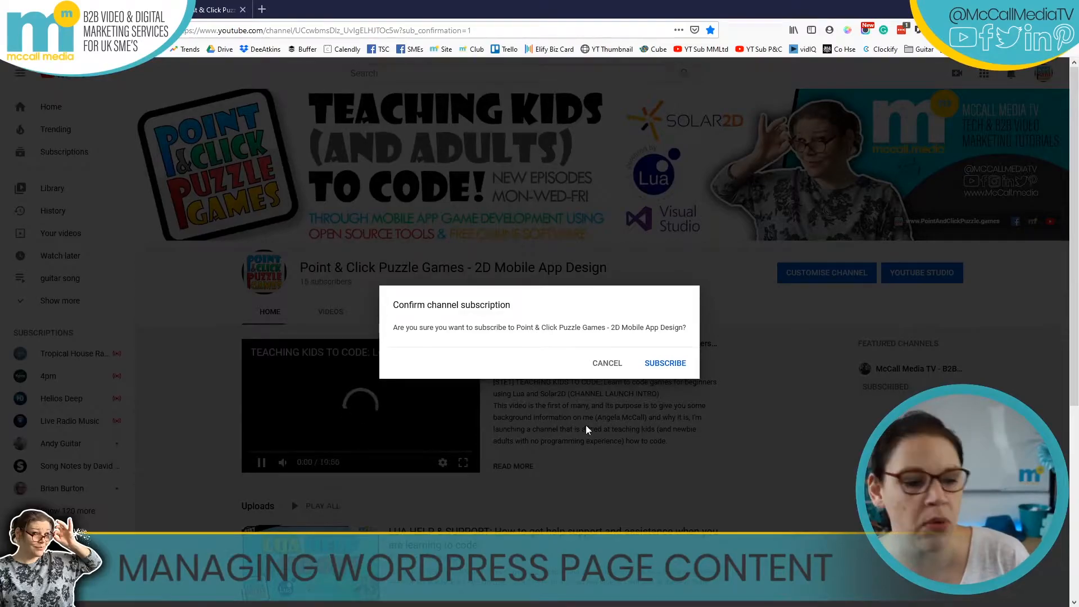
- Dismiss the channel subscription prompt and check where the McCall Media Ltd and Point & Click Puzzle Games items in About Us lead
{"action": "left_click", "coordinate": [606, 363]}
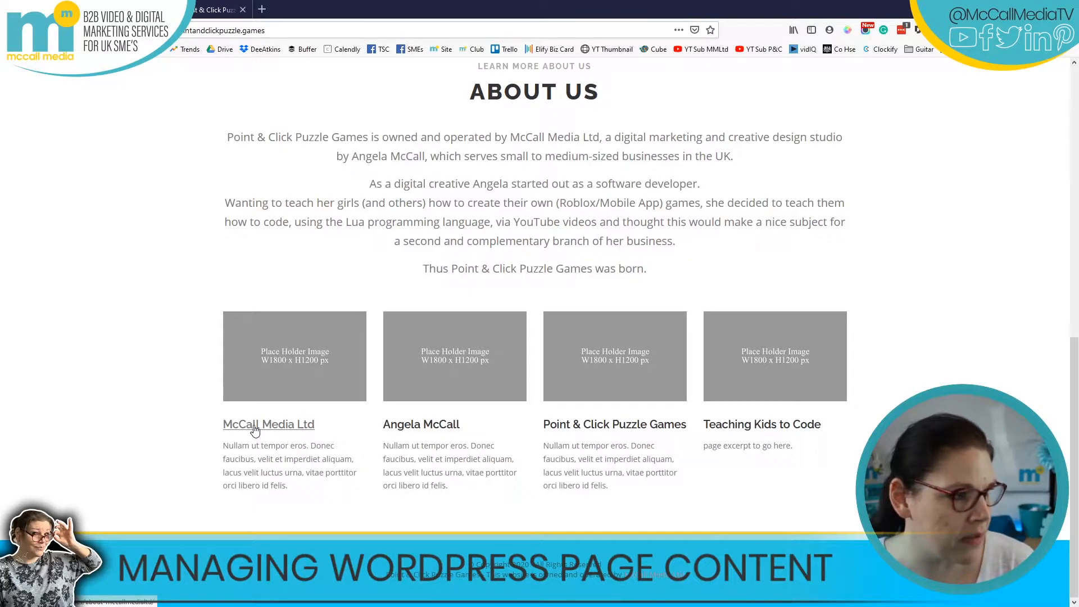
{"action": "left_click", "coordinate": [255, 428]}
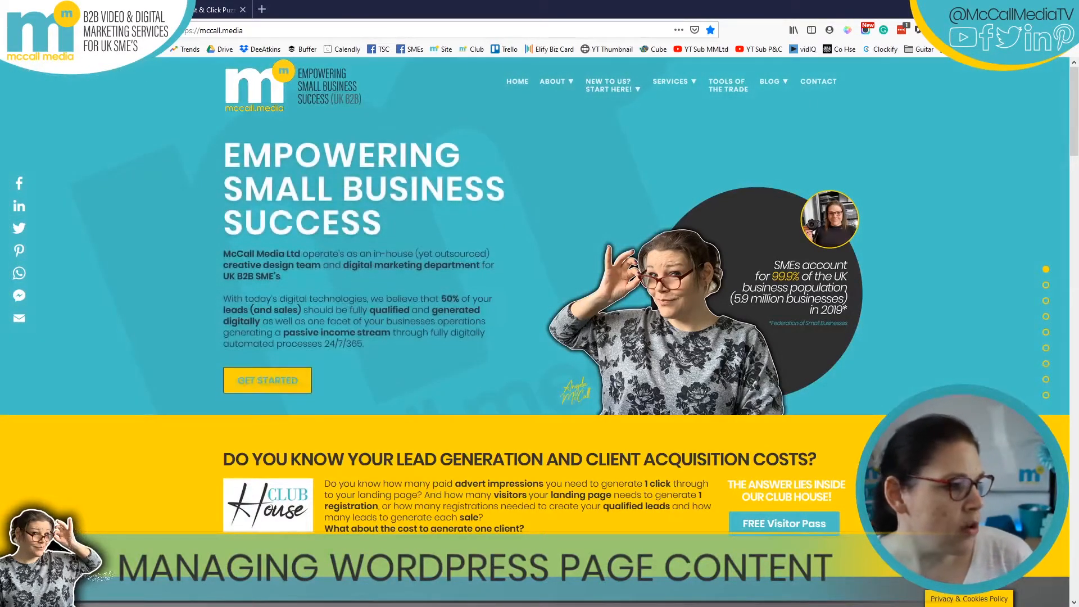
{"action": "left_click", "coordinate": [10, 30]}
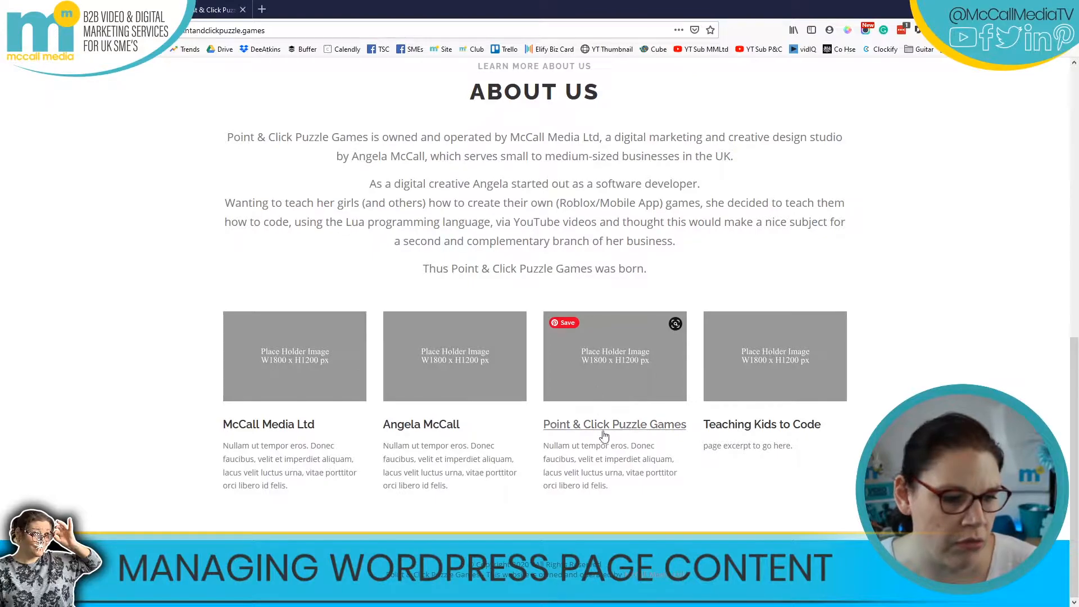
{"action": "left_click", "coordinate": [628, 436]}
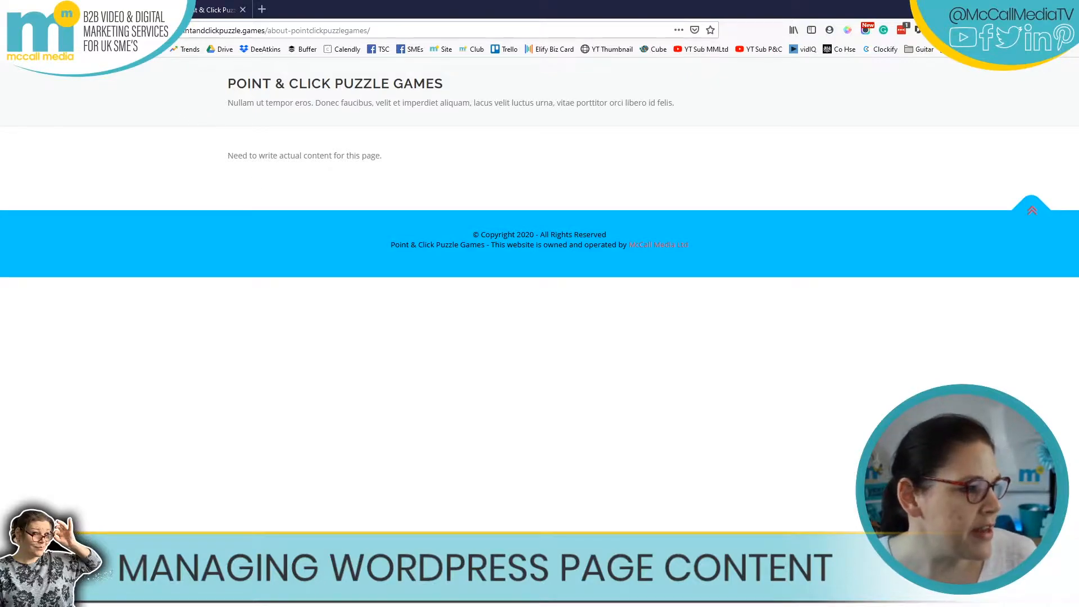
{"action": "key", "text": "alt+Left"}
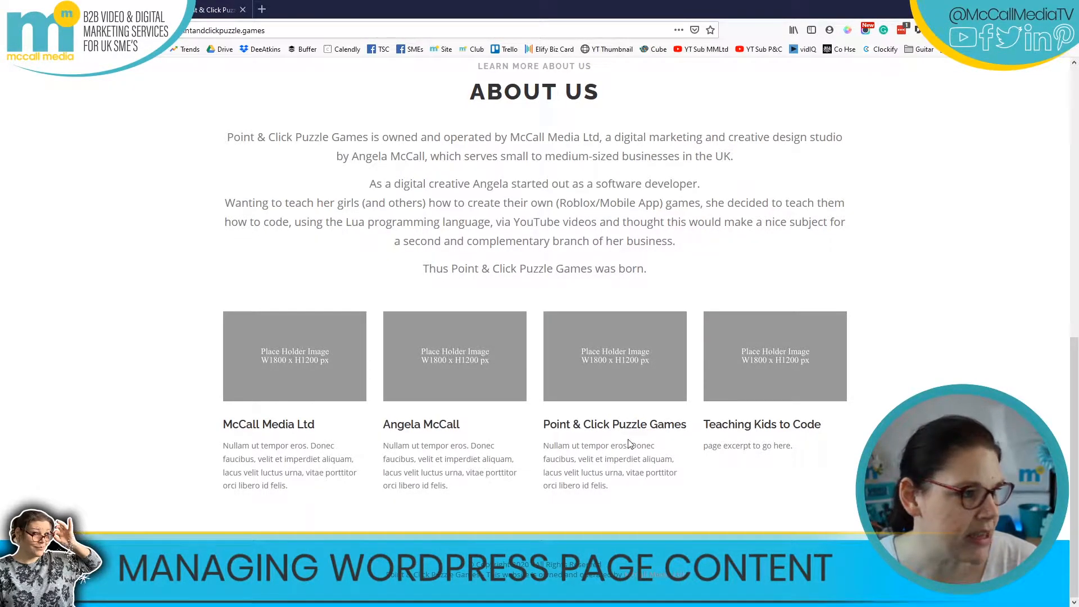
- Switch to the WordPress dashboard and open the McCall Media Ltd page for editing from the list of pages
{"action": "left_click", "coordinate": [217, 9]}
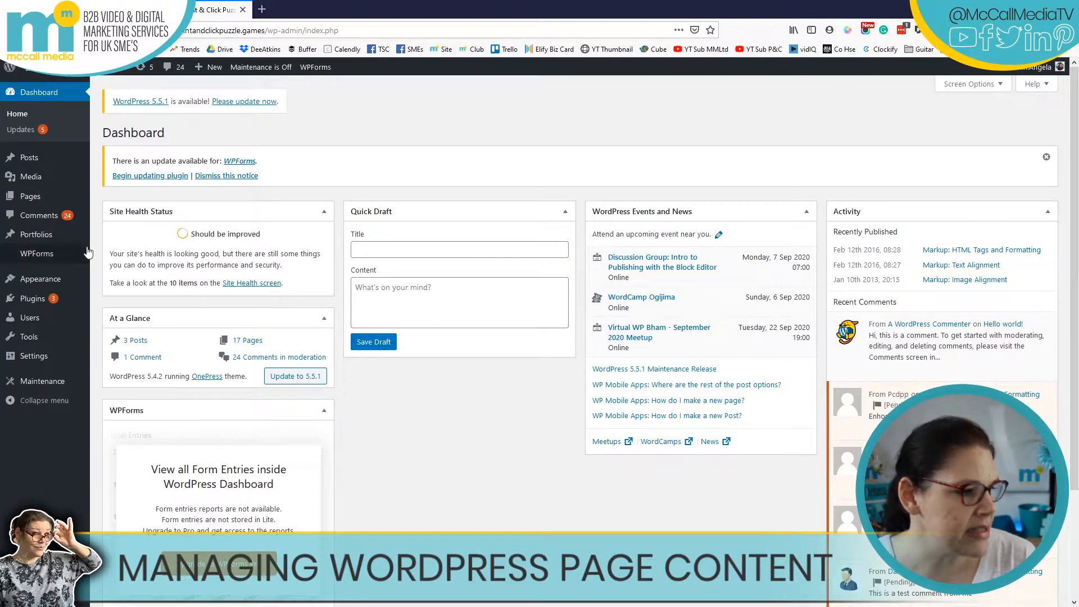
{"action": "left_click", "coordinate": [17, 199]}
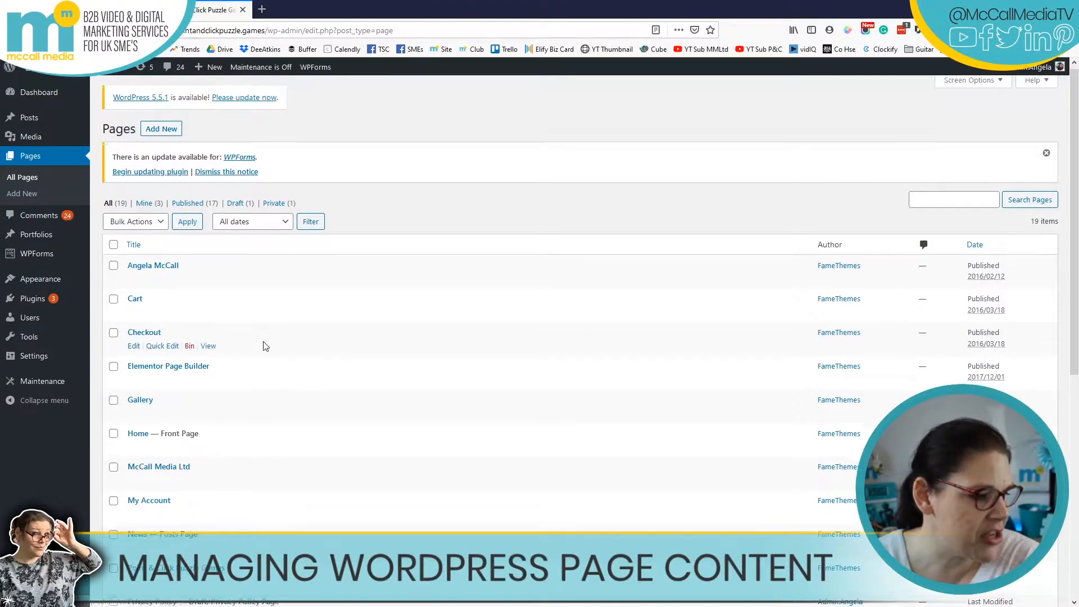
{"action": "scroll", "coordinate": [272, 327], "scroll_direction": "down", "scroll_amount": 2}
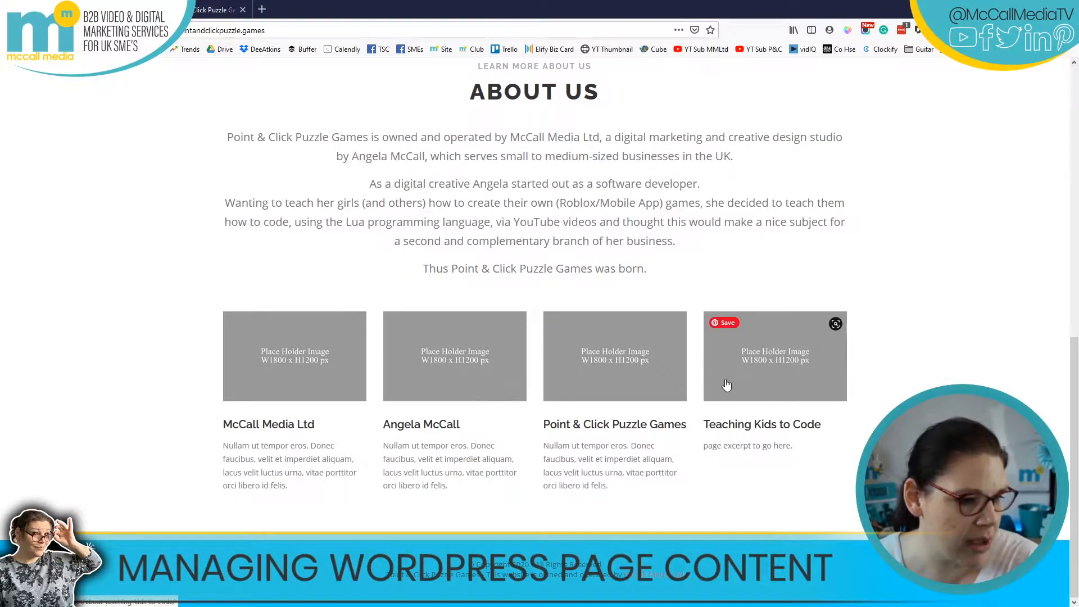
{"action": "left_click", "coordinate": [212, 5]}
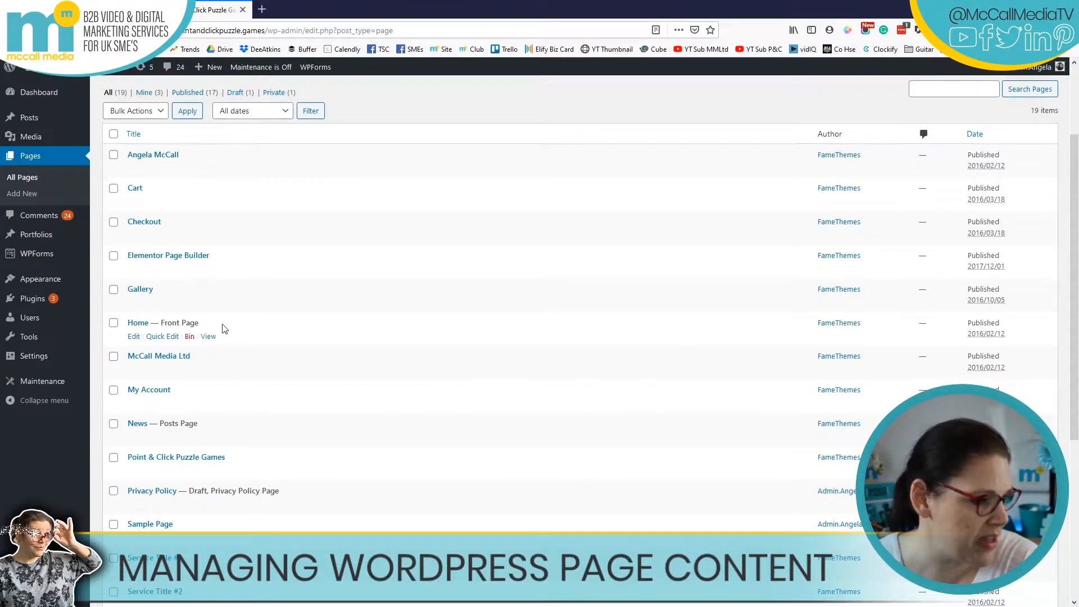
{"action": "left_click", "coordinate": [131, 371]}
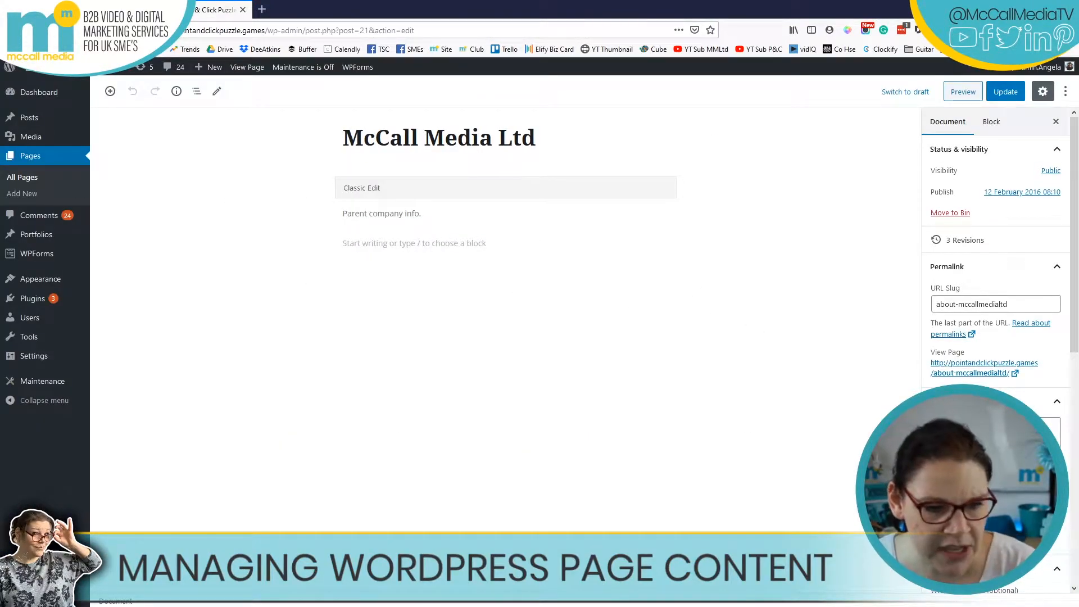
- Upload the four "About" images from the Website Images folder to the media library while choosing the page's featured image
{"action": "left_click", "coordinate": [995, 464]}
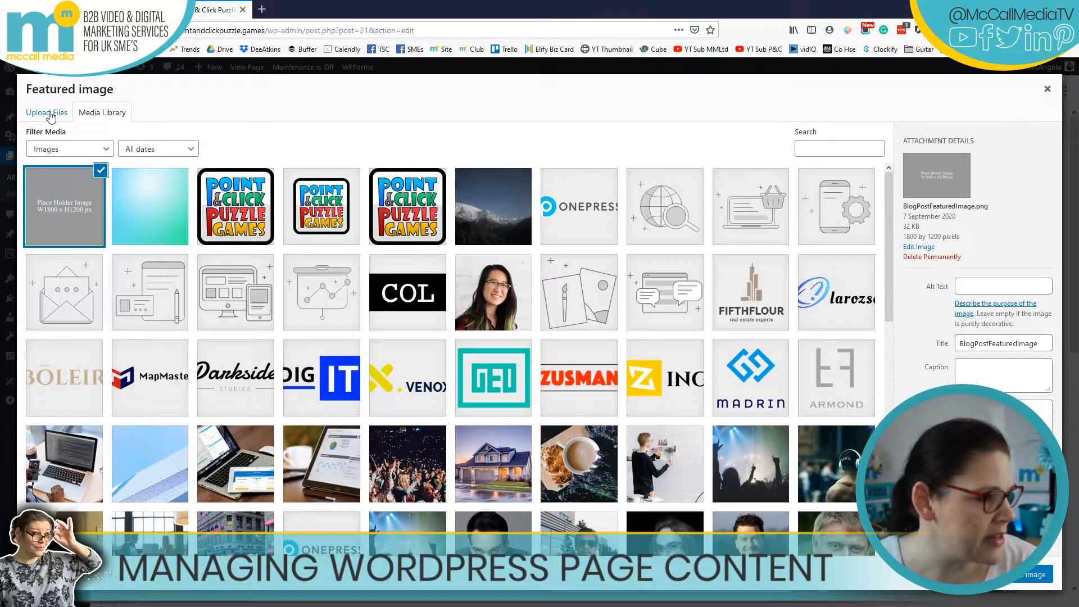
{"action": "left_click", "coordinate": [50, 114]}
{"action": "left_click", "coordinate": [556, 315]}
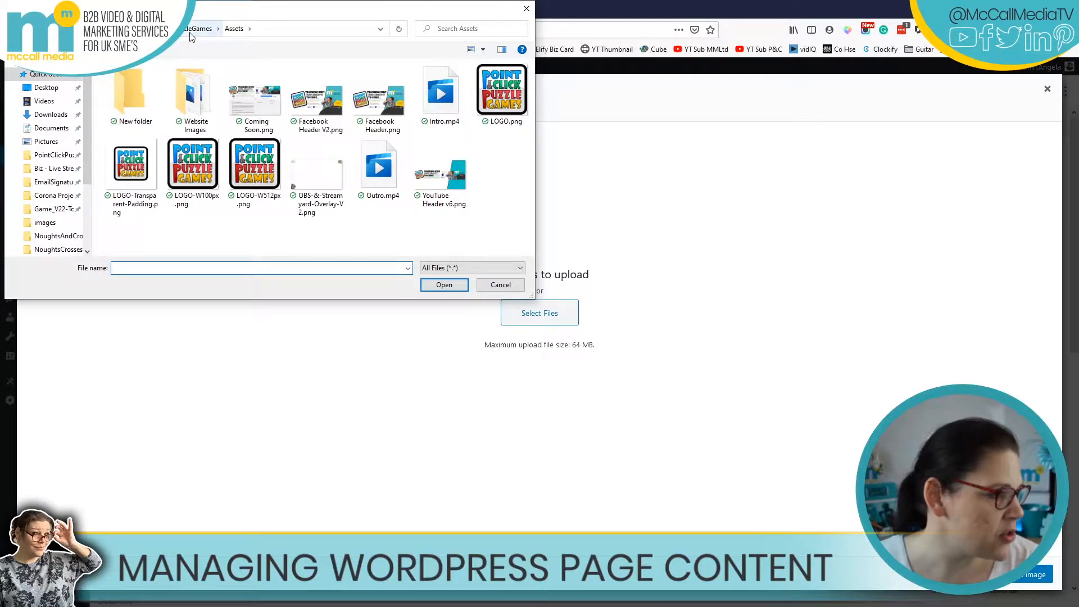
{"action": "double_click", "coordinate": [193, 96]}
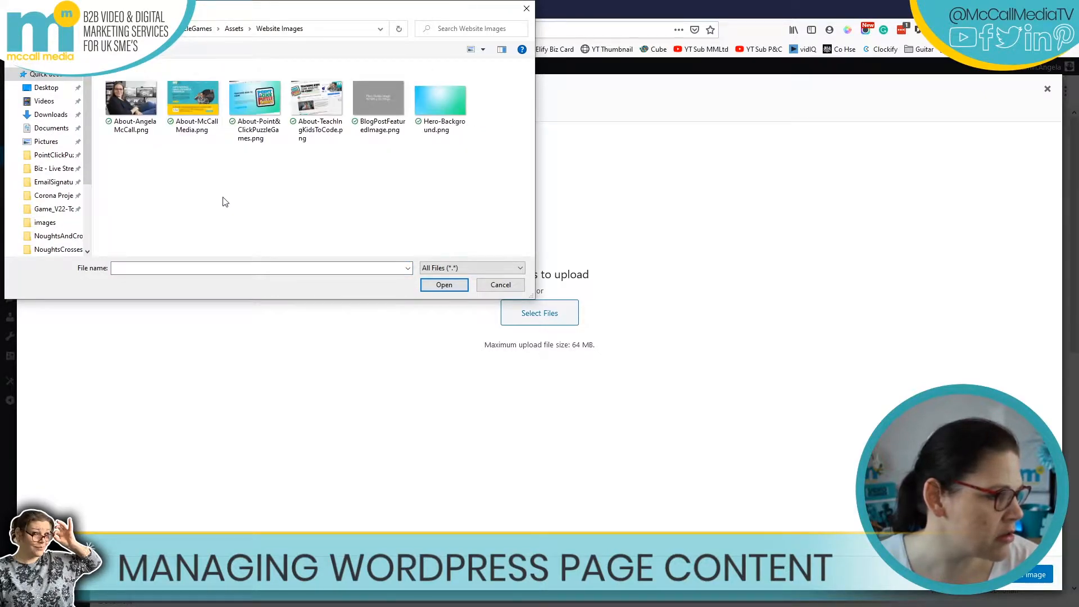
{"action": "left_click_drag", "start_coordinate": [138, 197], "coordinate": [324, 97]}
{"action": "left_click", "coordinate": [434, 284]}
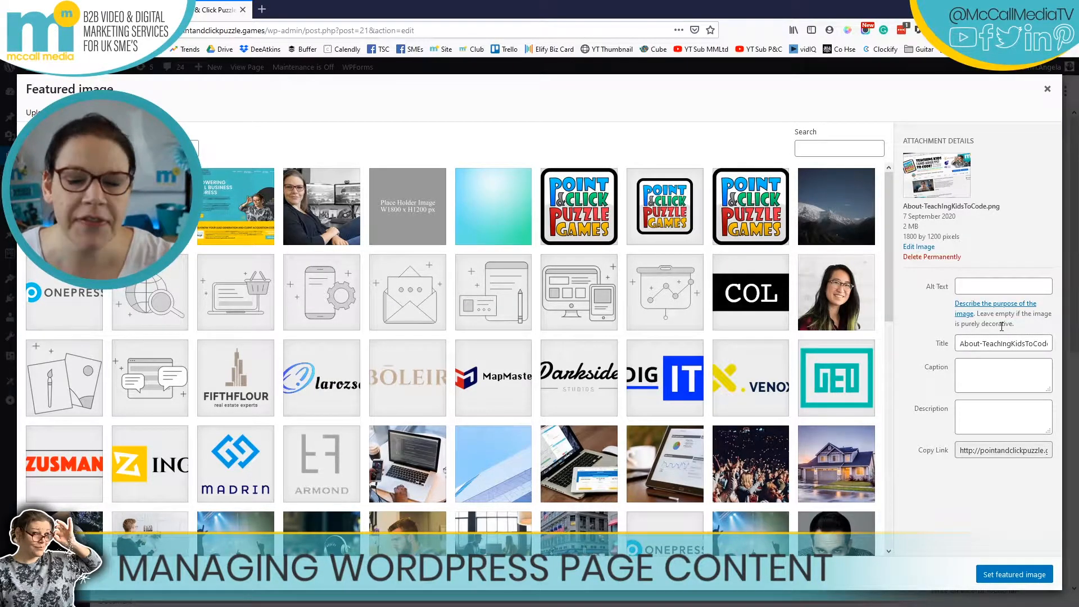
- Fill the portrait image's alt text, title, caption and description with "About" followed by the pictured person's full name
{"action": "left_click", "coordinate": [313, 203]}
{"action": "left_click", "coordinate": [979, 237]}
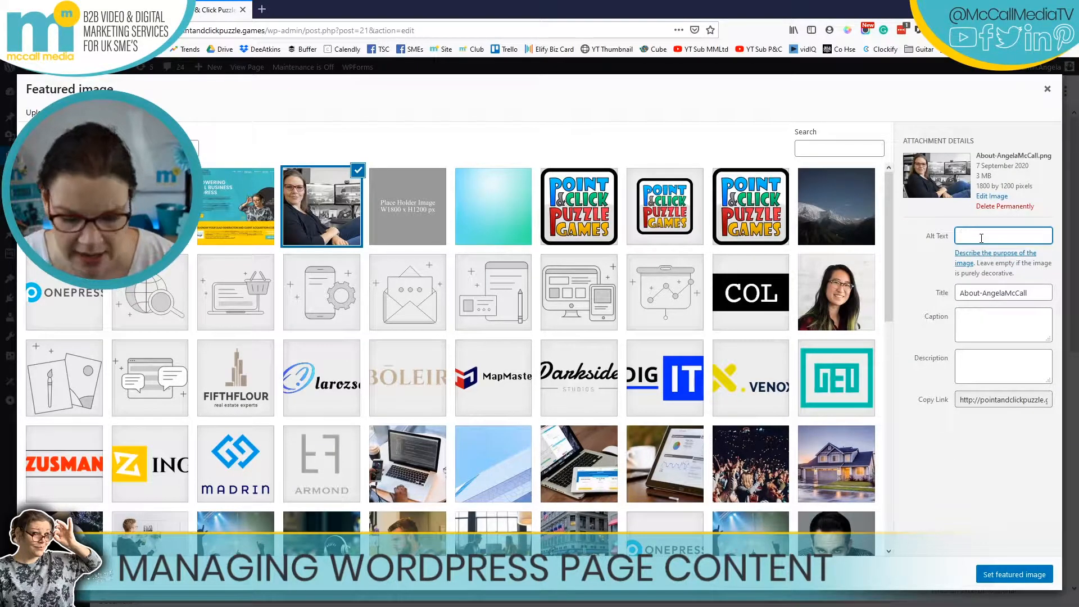
{"action": "type", "text": "About Angela M"}
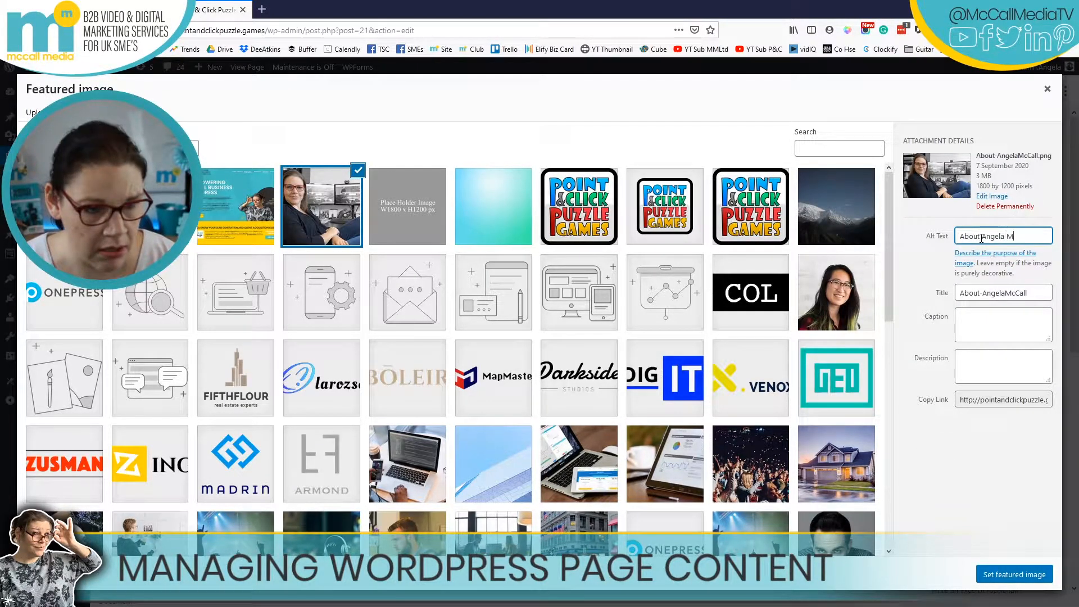
{"action": "type", "text": "cCall"}
{"action": "key", "text": "ctrl+a"}
{"action": "key", "text": "ctrl+c"}
{"action": "key", "text": "Tab"}
{"action": "key", "text": "ctrl+v"}
{"action": "key", "text": "Tab"}
{"action": "key", "text": "ctrl+v"}
{"action": "key", "text": "Tab"}
{"action": "key", "text": "ctrl+v"}
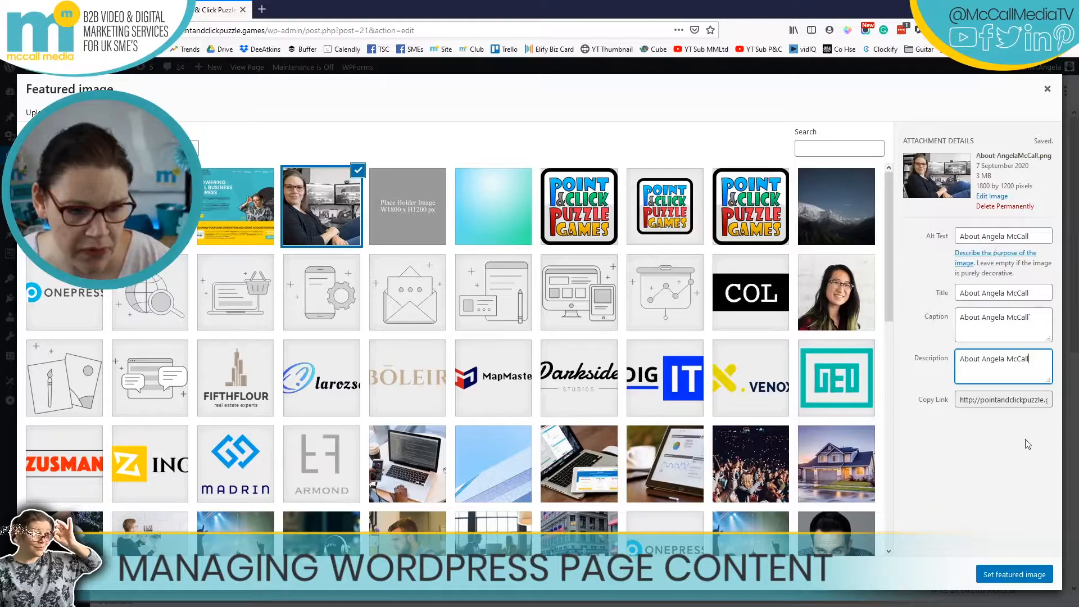
- Set the alt text, title, caption and description of About-McCallMedia.png to "About McCall Media Ltd"
{"action": "left_click", "coordinate": [261, 189]}
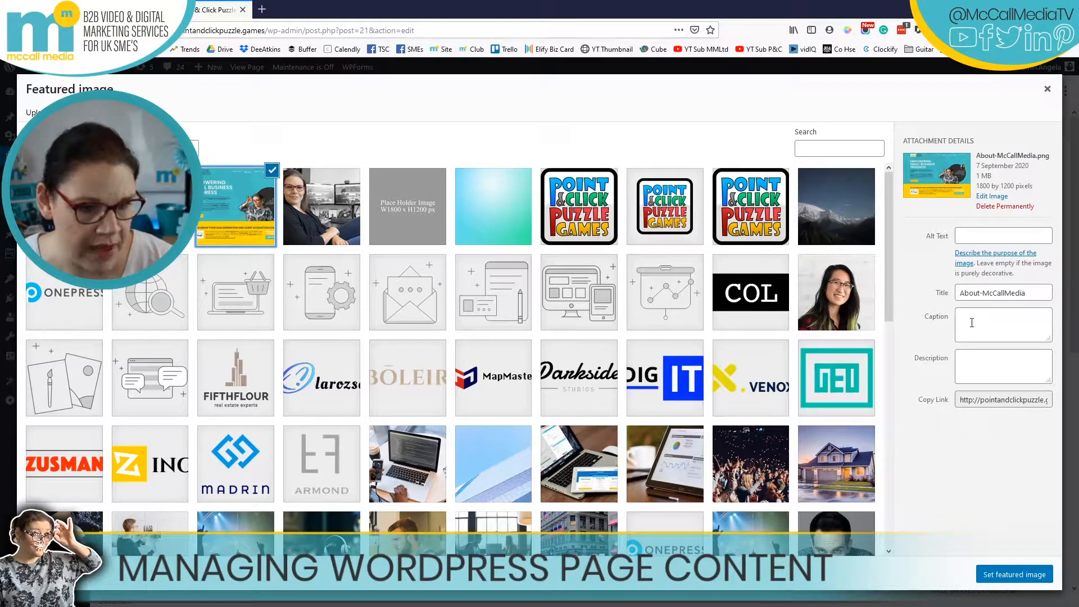
{"action": "triple_click", "coordinate": [1034, 294]}
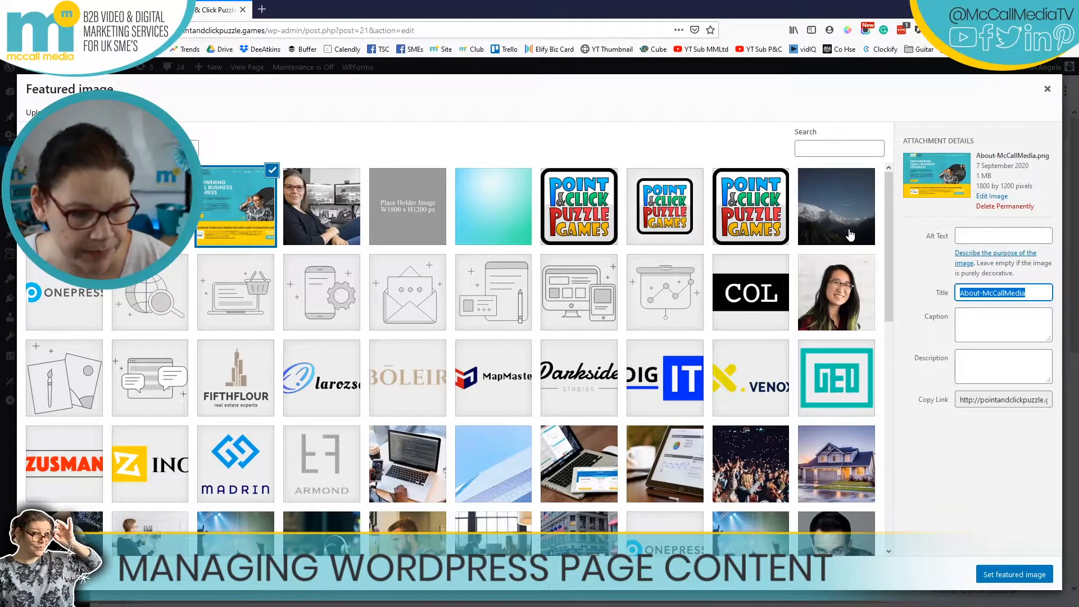
{"action": "left_click", "coordinate": [1020, 232]}
{"action": "type", "text": "About McCall Medi"}
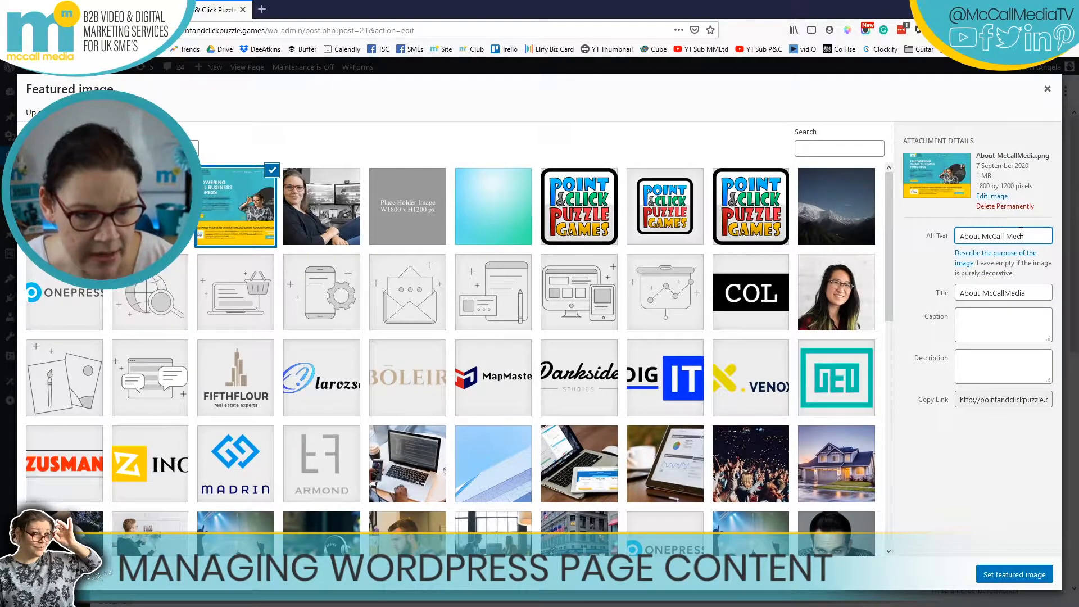
{"action": "triple_click", "coordinate": [1020, 232]}
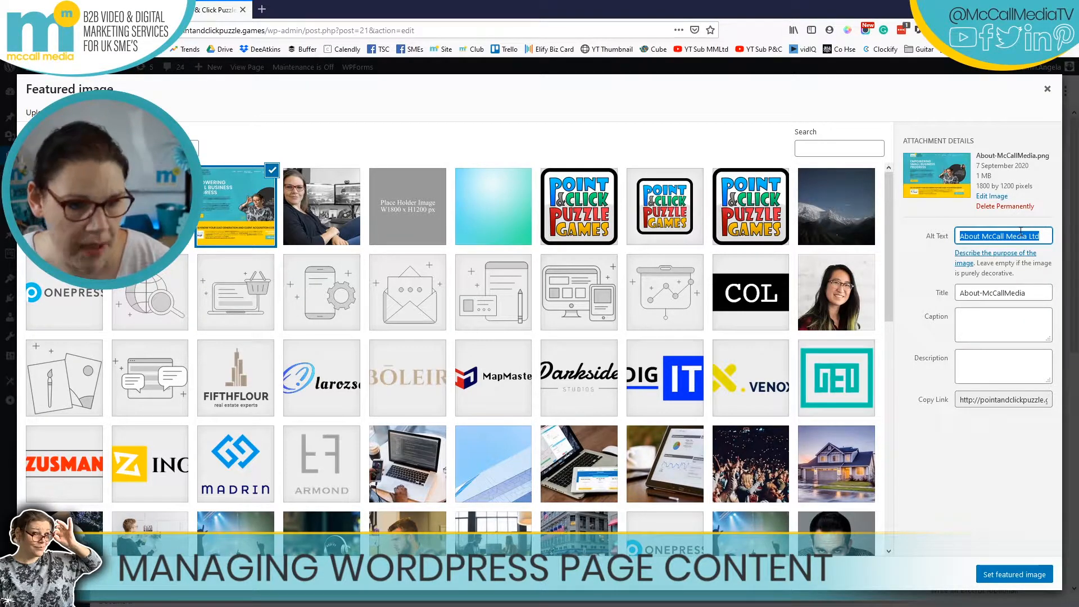
{"action": "key", "text": "ctrl+c"}
{"action": "key", "text": "Tab"}
{"action": "key", "text": "ctrl+v"}
{"action": "key", "text": "Tab"}
{"action": "key", "text": "ctrl+v"}
{"action": "key", "text": "Tab"}
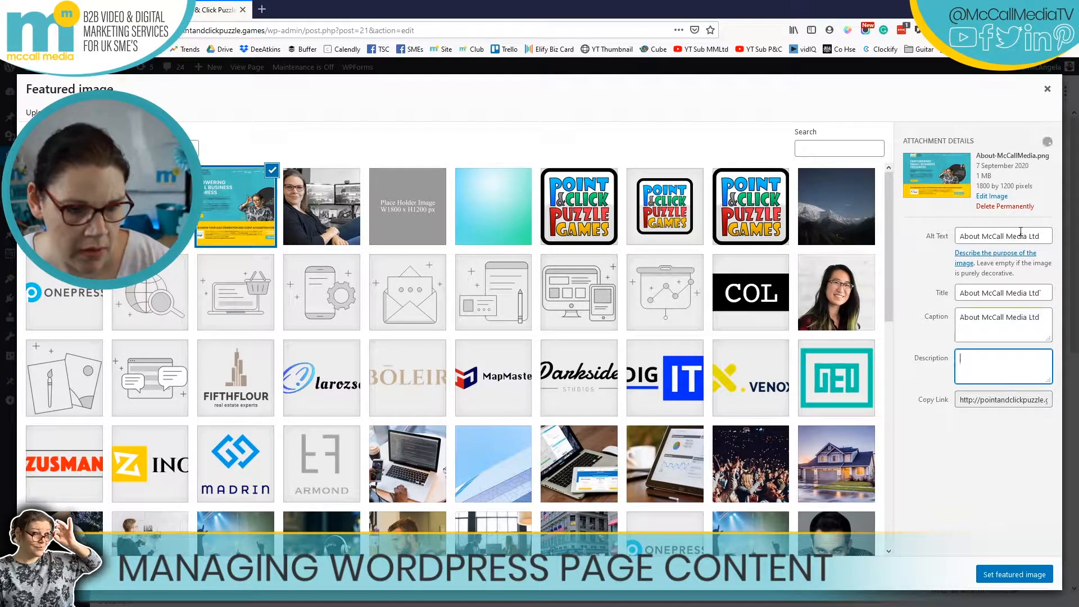
{"action": "key", "text": "ctrl+v"}
- Set the alt text, title, caption and description of About-PointClickPuzzleGames.png to "About Point & Click Puzzle Games"
{"action": "left_click", "coordinate": [150, 206]}
{"action": "left_click", "coordinate": [977, 285]}
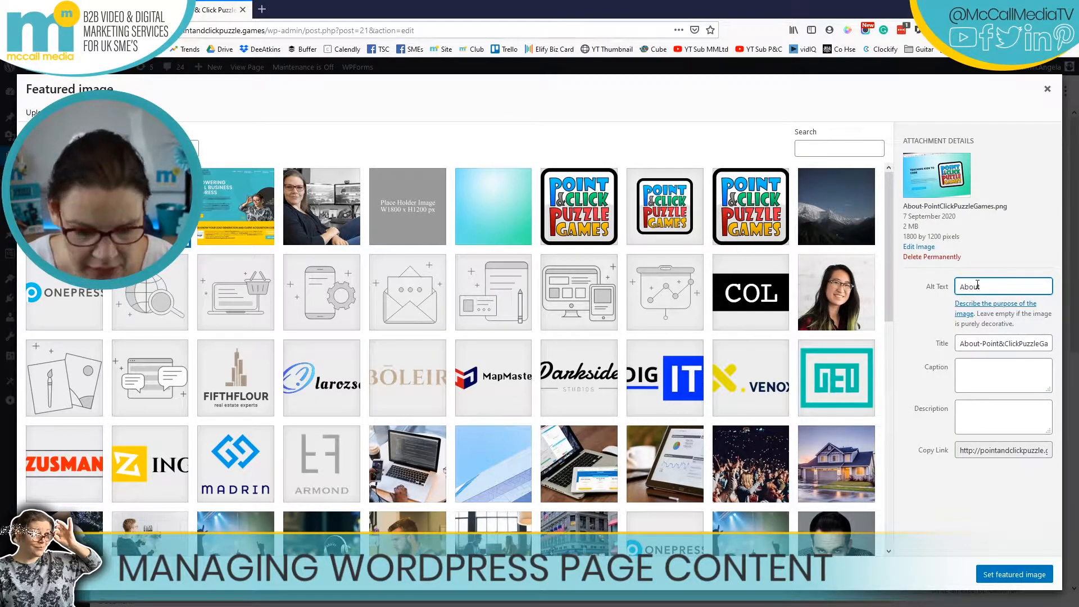
{"action": "type", "text": "About Point"}
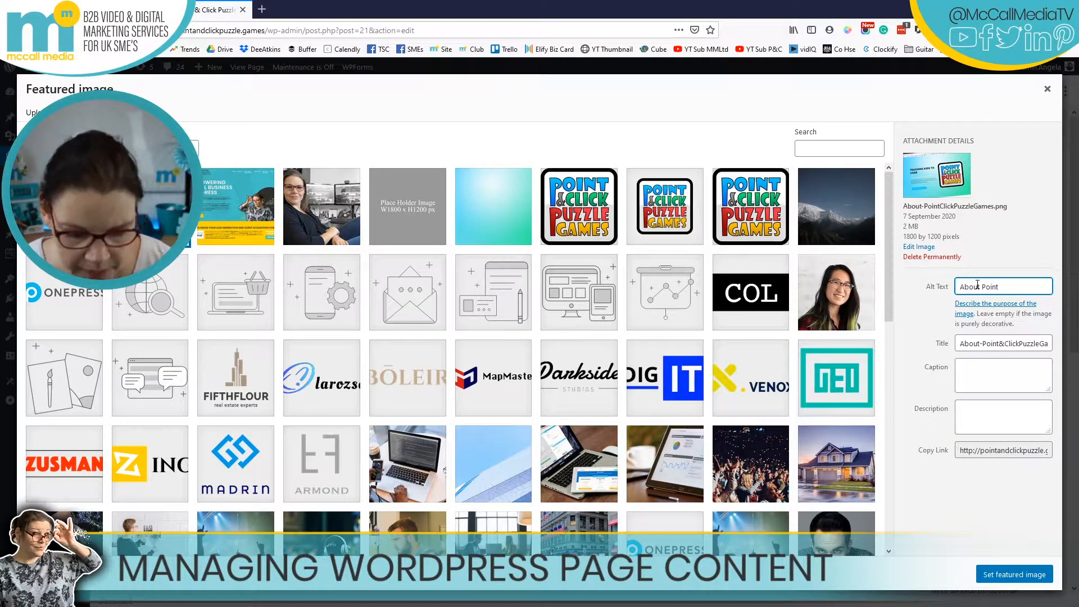
{"action": "type", "text": " & Click Puzzle Games"}
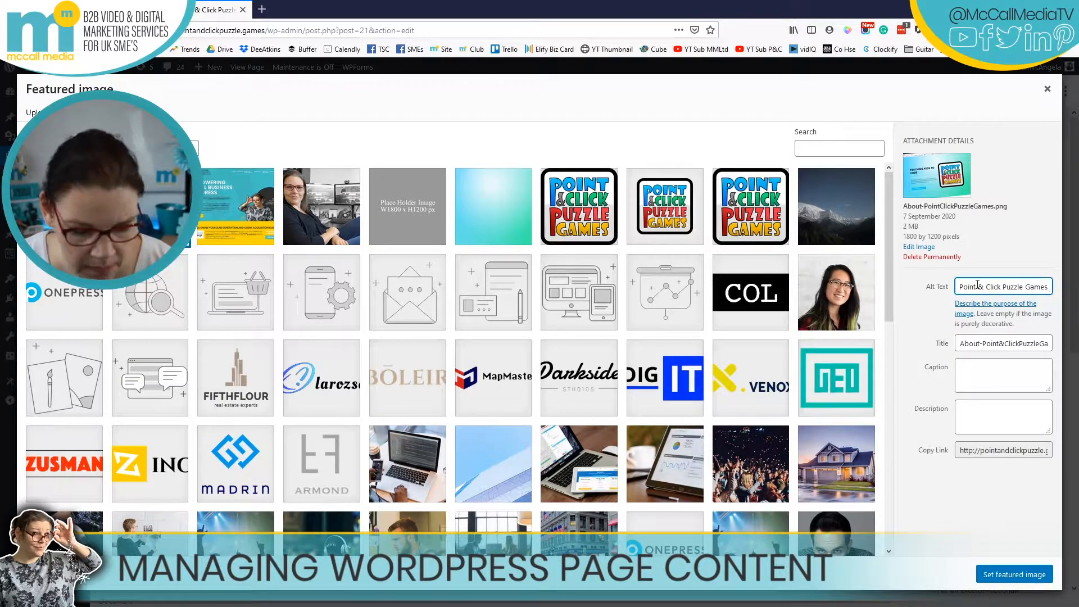
{"action": "key", "text": "ctrl+a"}
{"action": "key", "text": "ctrl+c"}
{"action": "key", "text": "Tab"}
{"action": "key", "text": "Tab"}
{"action": "key", "text": "ctrl+v"}
{"action": "key", "text": "Tab"}
{"action": "key", "text": "ctrl+v"}
{"action": "key", "text": "Tab"}
{"action": "key", "text": "ctrl+v"}
{"action": "key", "text": "Tab"}
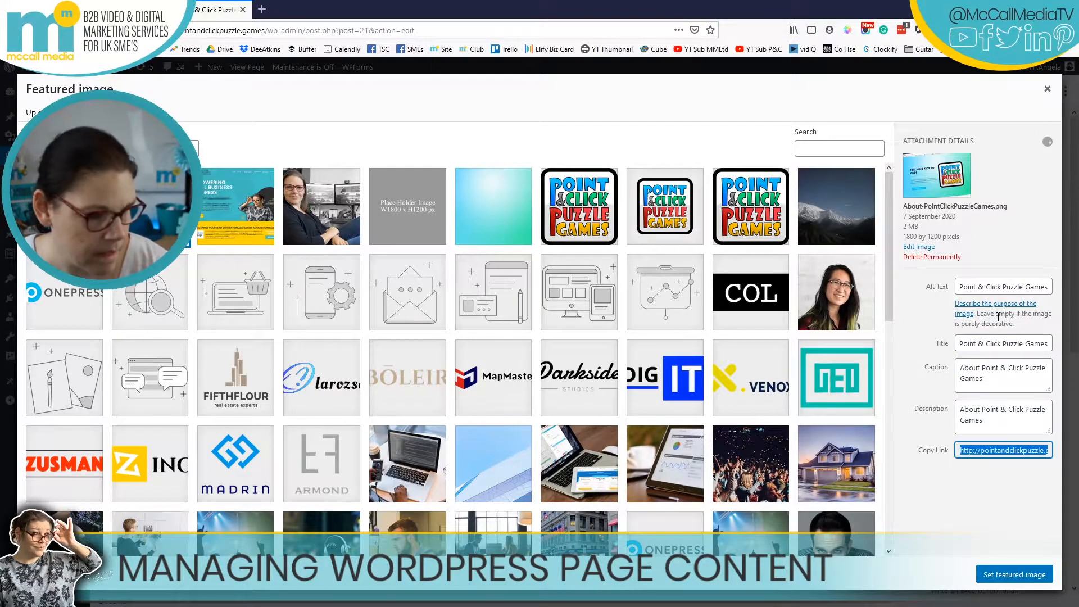
- Set the alt text, title, caption and description of About-TeachIngKidsToCode.png to "About Teaching Kids to Code"
{"action": "left_click", "coordinate": [840, 246]}
{"action": "left_click", "coordinate": [1017, 282]}
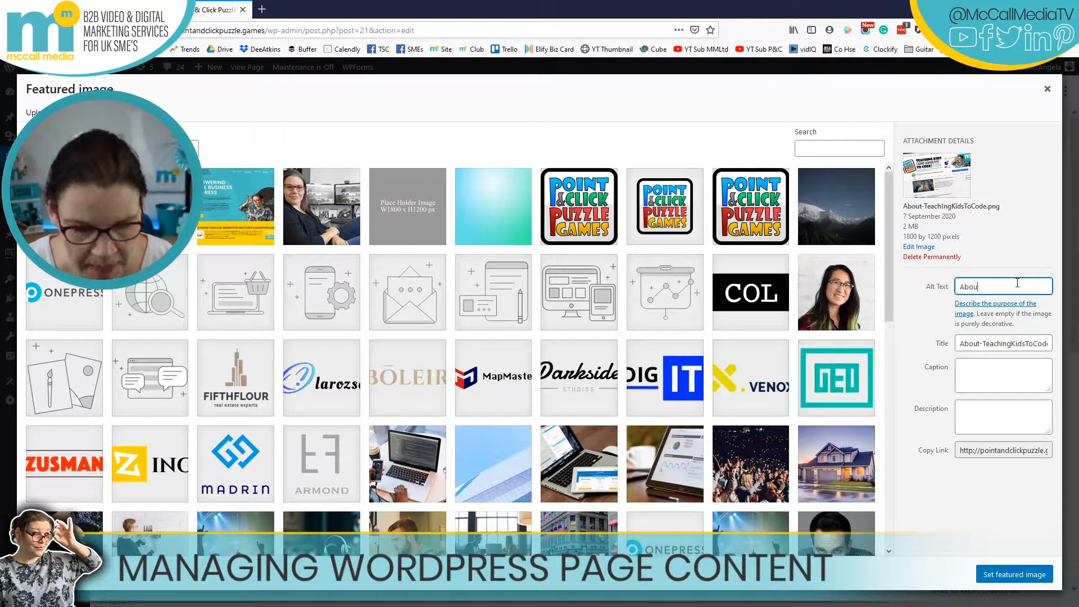
{"action": "type", "text": "About"}
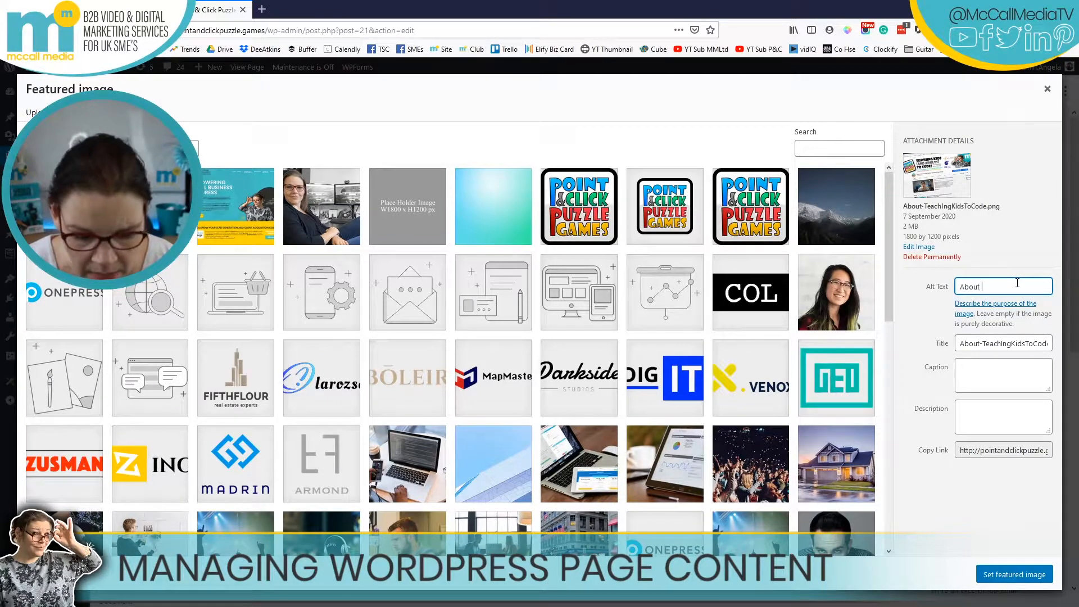
{"action": "type", "text": " Teaching Kids to Code"}
{"action": "key", "text": "ctrl+a"}
{"action": "key", "text": "Tab"}
{"action": "key", "text": "Tab"}
{"action": "key", "text": "ctrl+v"}
{"action": "key", "text": "Tab"}
{"action": "key", "text": "ctrl+v"}
{"action": "key", "text": "Tab"}
{"action": "key", "text": "ctrl+v"}
{"action": "key", "text": "Tab"}
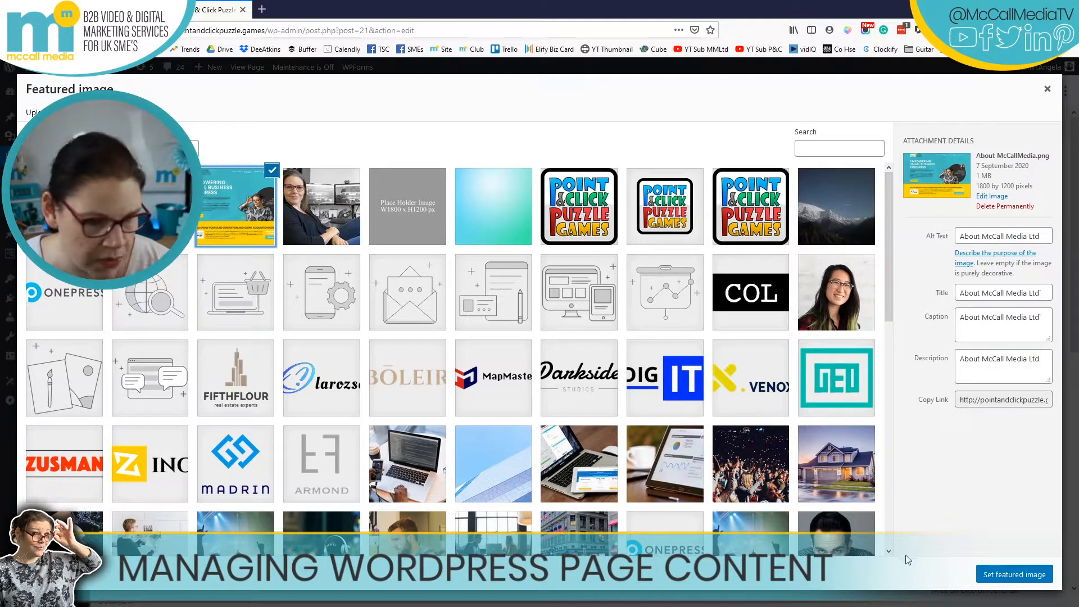
- Set the McCall Media image as featured image and the excerpt to "Visit the McCall Media Ltd website, to learn more about the parent and owning company."
{"action": "left_click", "coordinate": [1001, 575]}
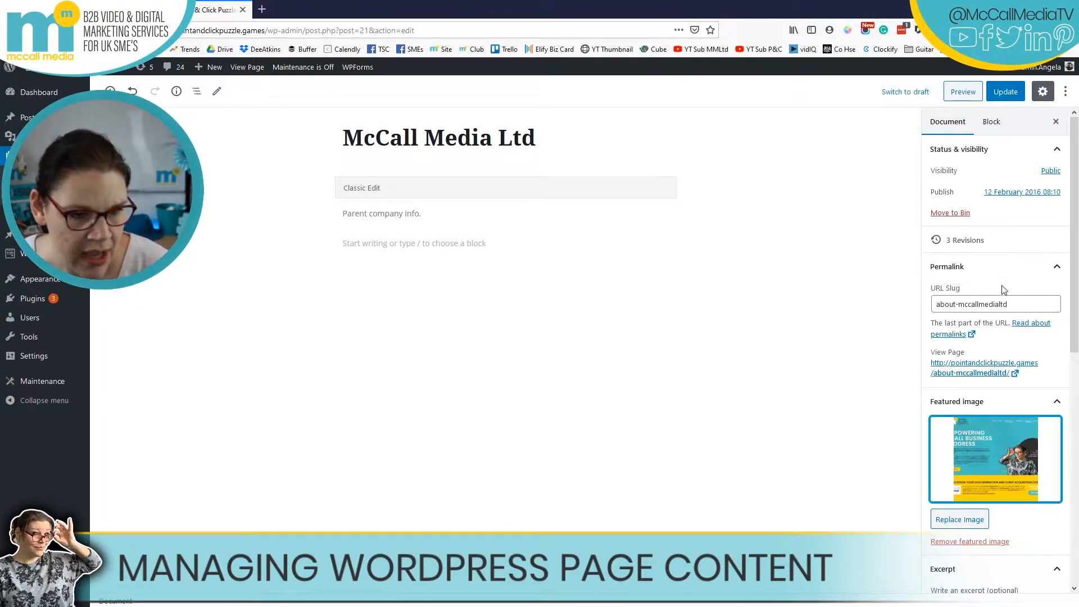
{"action": "scroll", "coordinate": [1017, 449], "scroll_direction": "down", "scroll_amount": 3}
{"action": "triple_click", "coordinate": [1004, 468]}
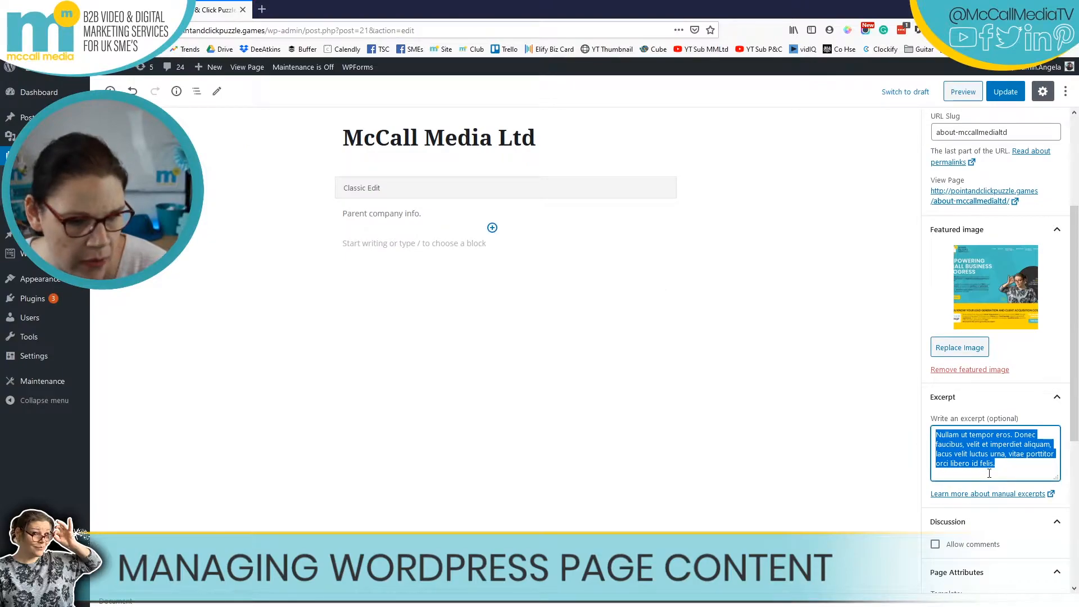
{"action": "type", "text": "Visit the McCall Media"}
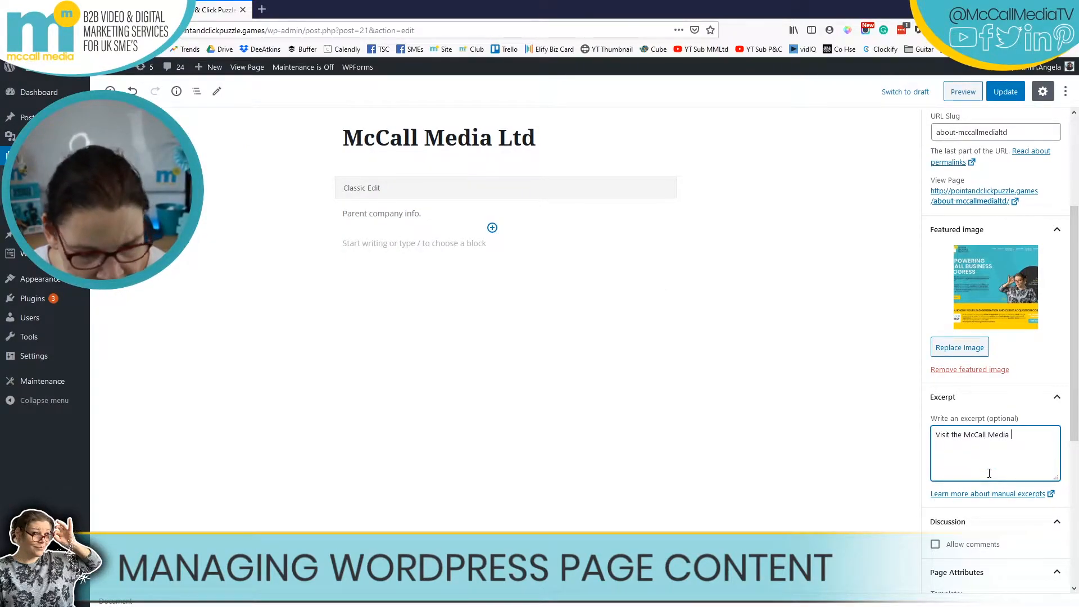
{"action": "type", "text": " Ltd website, to learn more abou"}
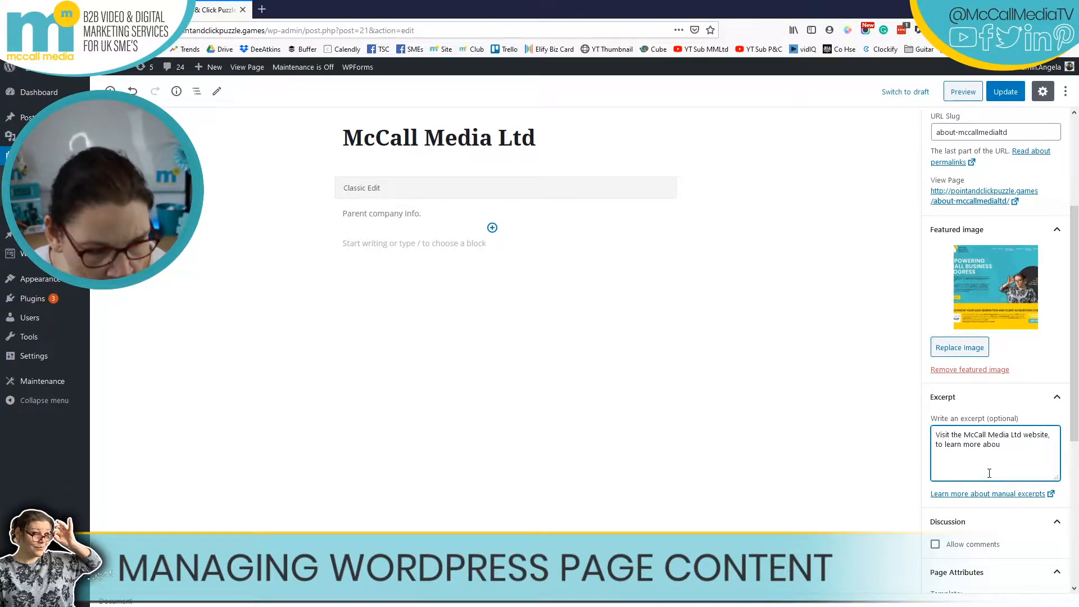
{"action": "key", "text": "BackSpace"}
{"action": "key", "text": "BackSpace"}
{"action": "key", "text": "BackSpace"}
{"action": "type", "text": "he pare"}
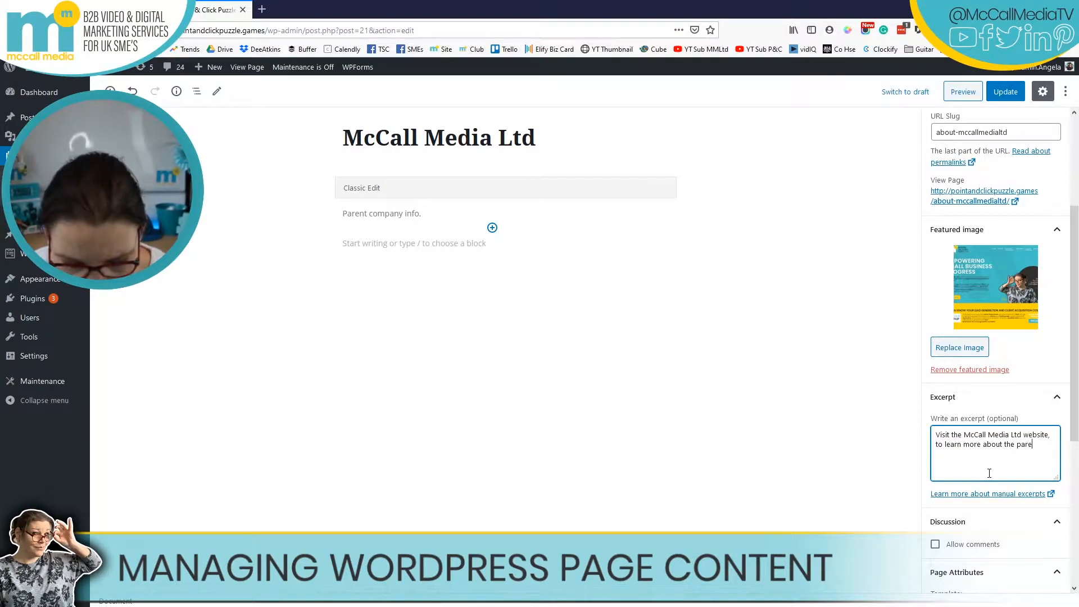
{"action": "type", "text": "nt and owning company."}
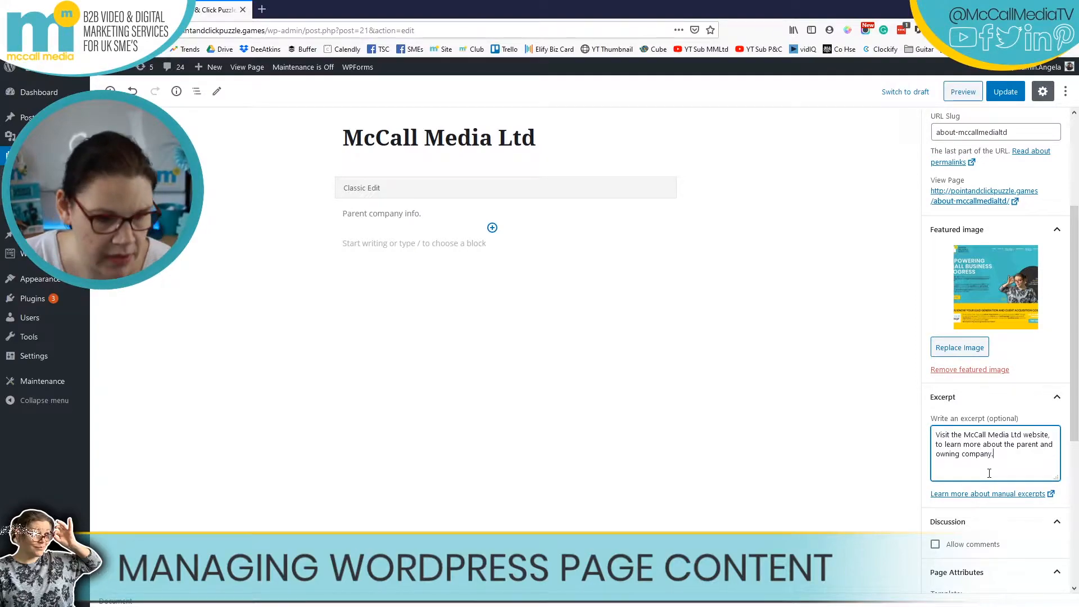
- Update the McCall Media Ltd page and reload the homepage to check its cards in the About Us section
{"action": "left_click", "coordinate": [1005, 92]}
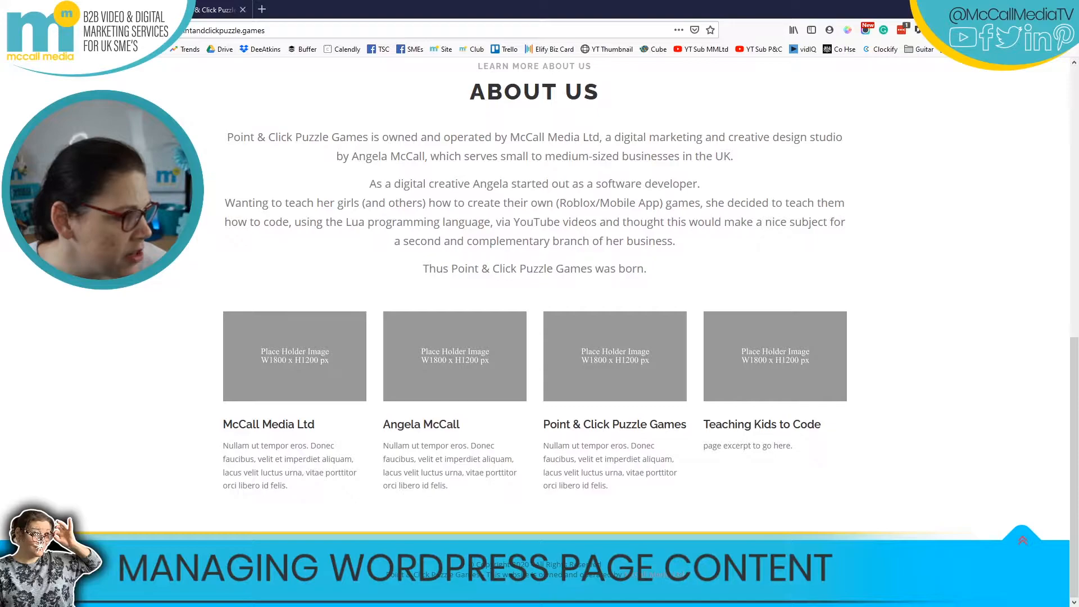
{"action": "key", "text": "F5"}
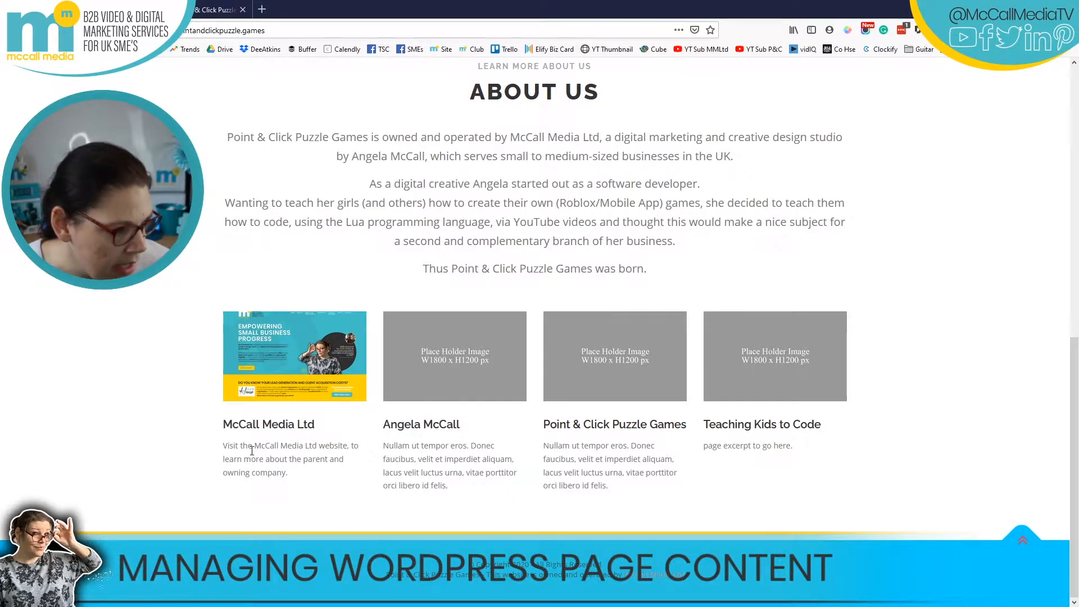
{"action": "left_click_drag", "start_coordinate": [225, 445], "coordinate": [288, 473]}
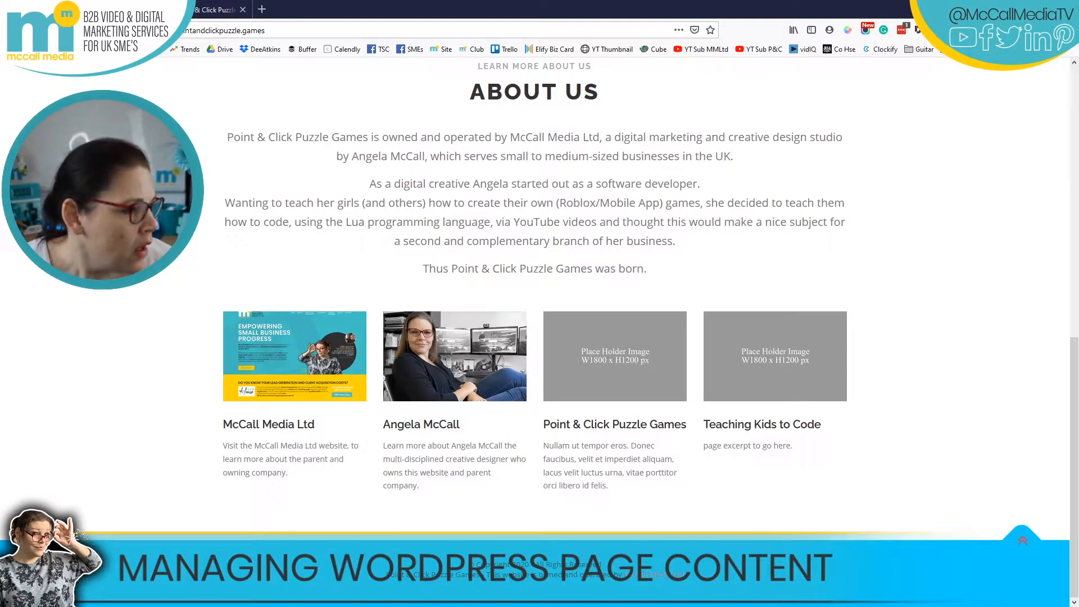
{"action": "key", "text": "F5"}
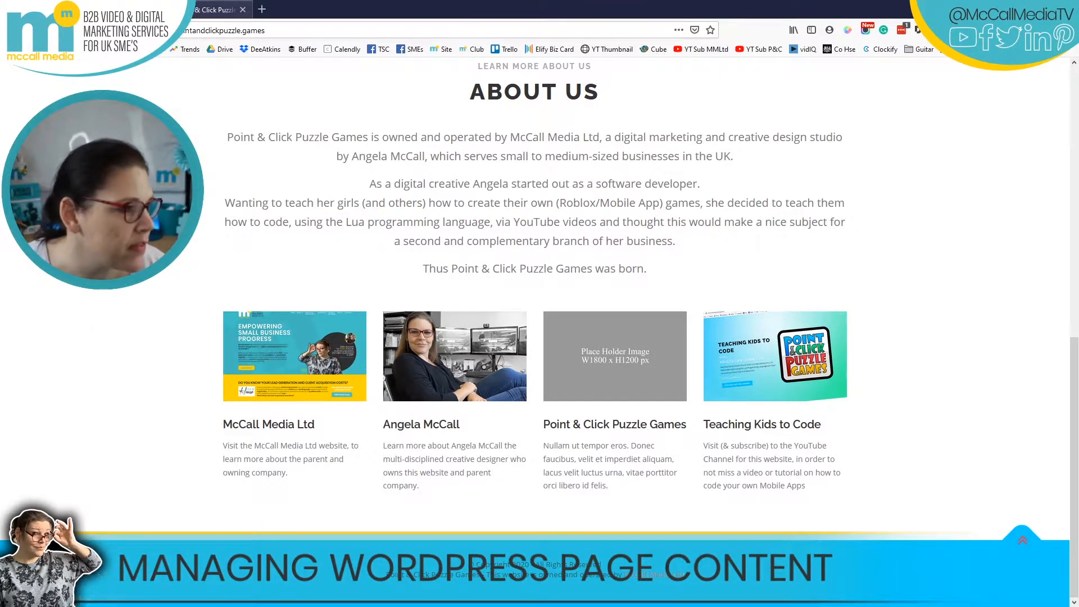
- Open the Point & Click Puzzle Games page for editing and set About-PointClickPuzzleGames.png as its featured image
{"action": "left_click", "coordinate": [218, 12]}
{"action": "left_click", "coordinate": [34, 155]}
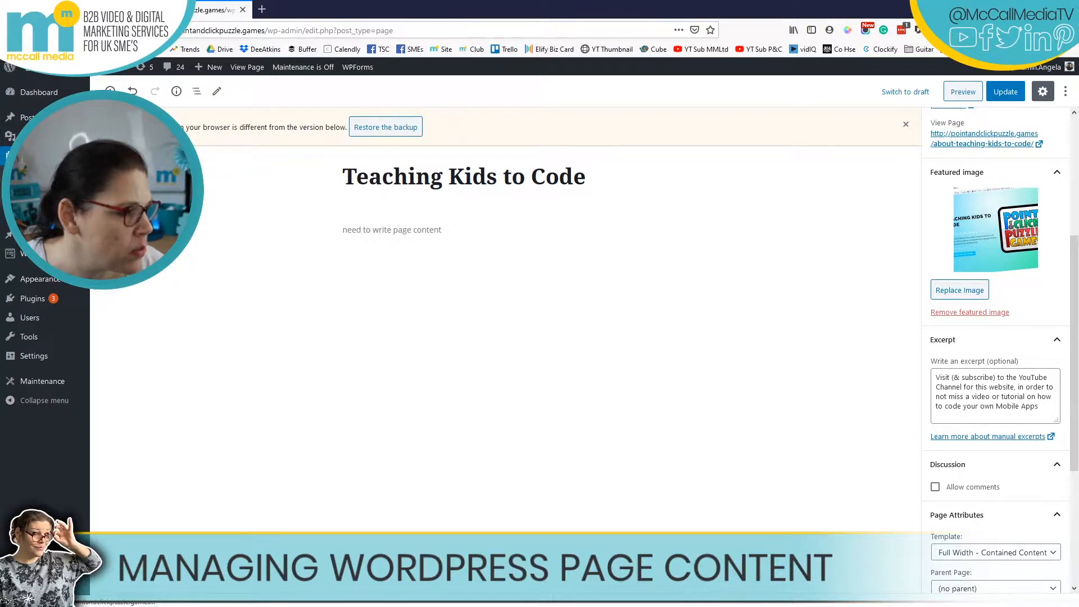
{"action": "scroll", "coordinate": [157, 431], "scroll_direction": "down", "scroll_amount": 5}
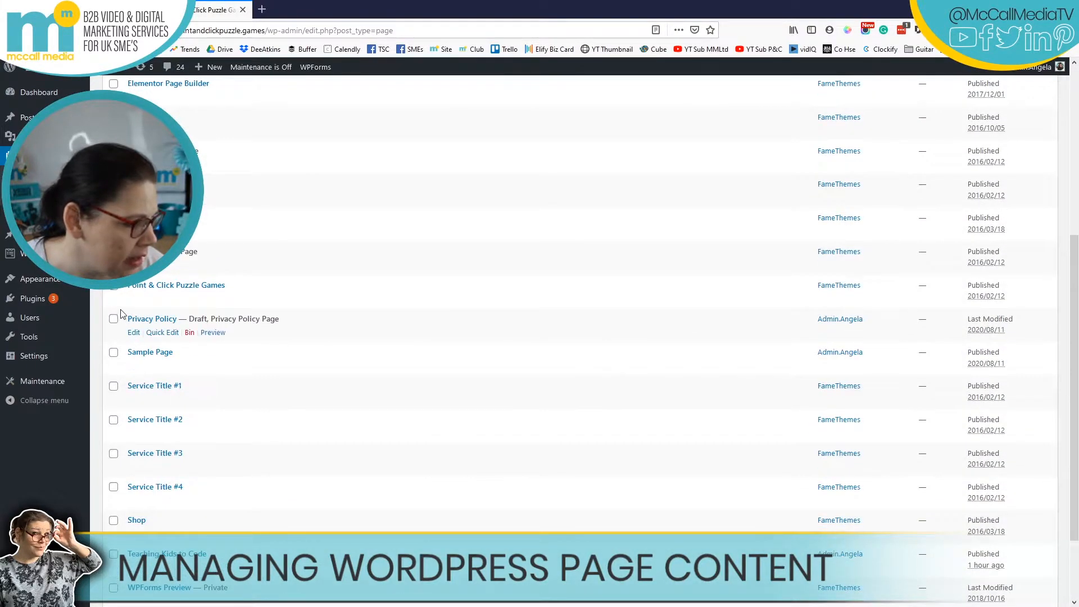
{"action": "left_click", "coordinate": [133, 299]}
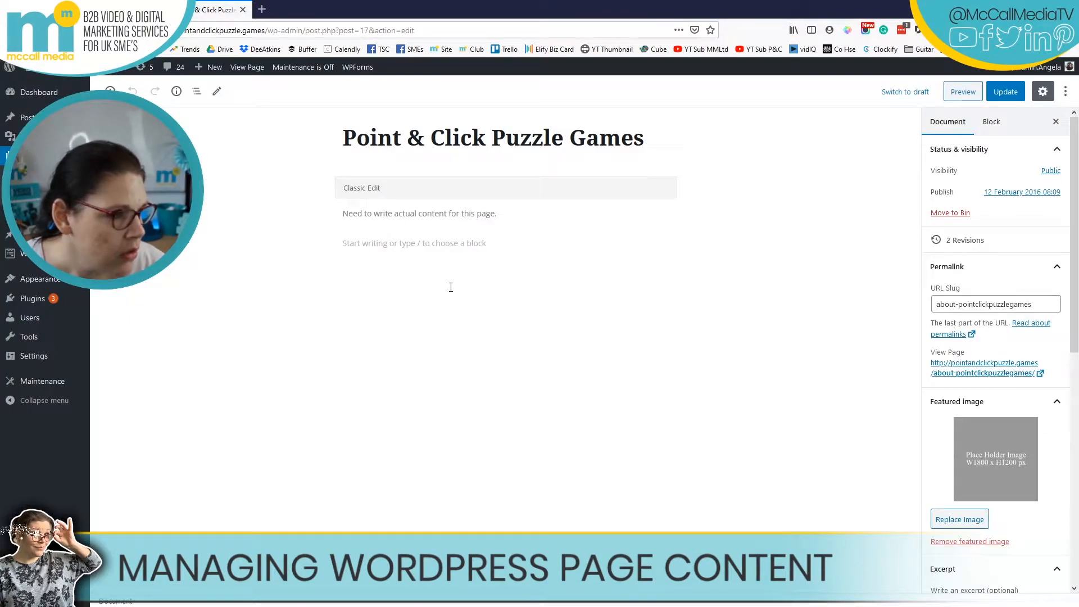
{"action": "left_click", "coordinate": [968, 422]}
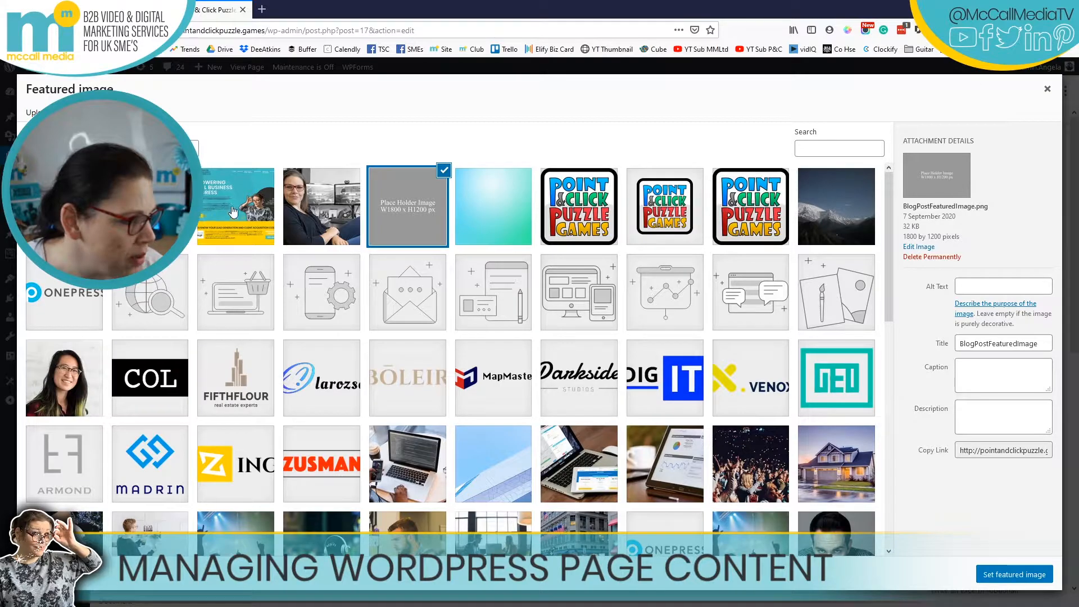
{"action": "left_click", "coordinate": [160, 209]}
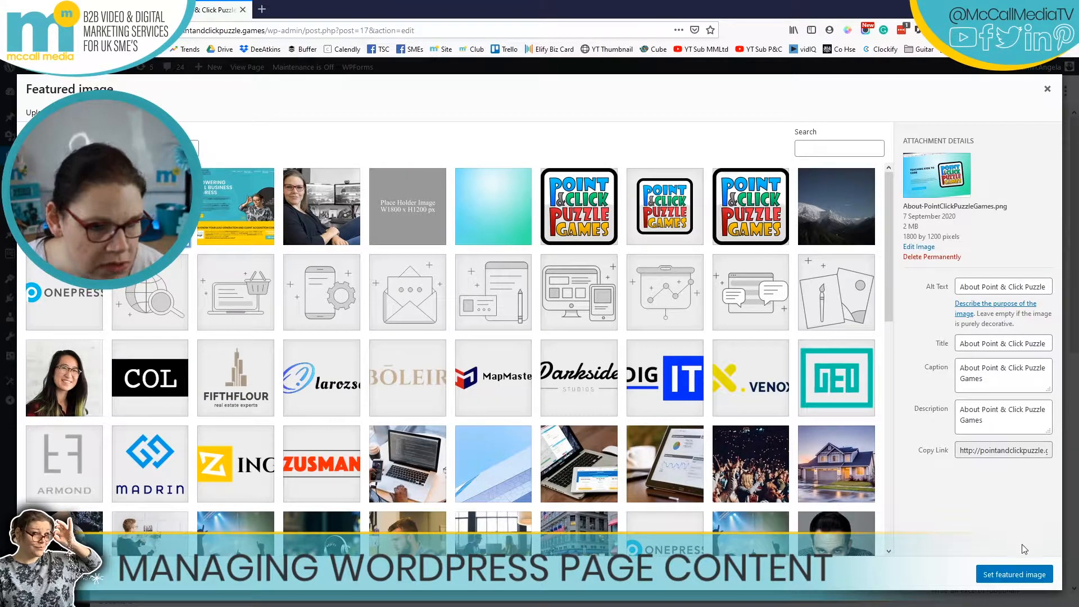
{"action": "left_click", "coordinate": [1014, 574]}
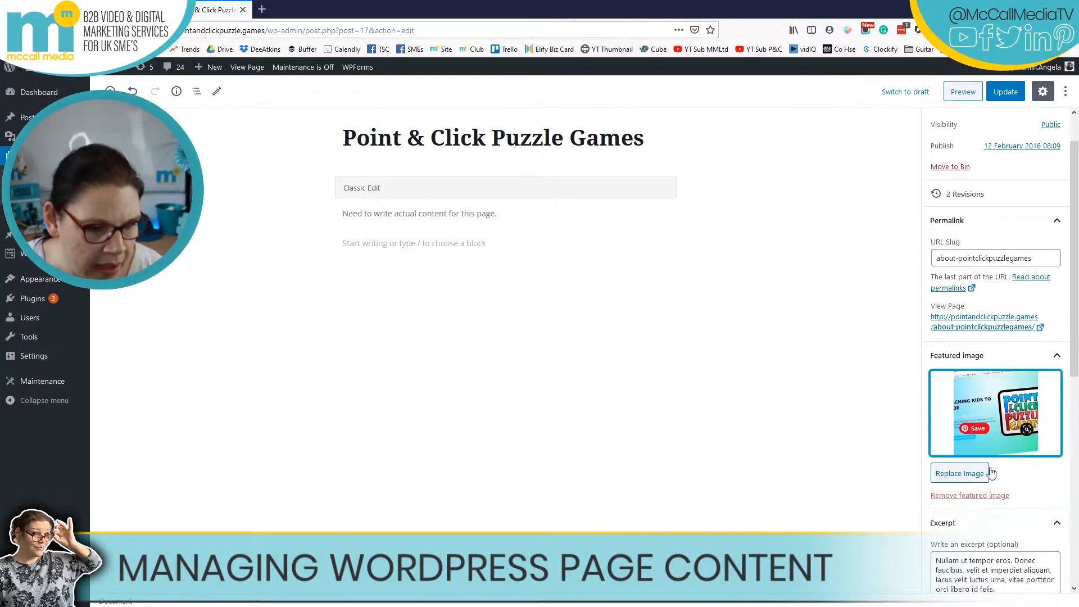
- Set the excerpt to "Learn more about this website, why it exists, and who it supports." and reload the homepage
{"action": "scroll", "coordinate": [983, 373], "scroll_direction": "down", "scroll_amount": 5}
{"action": "left_click", "coordinate": [1005, 347]}
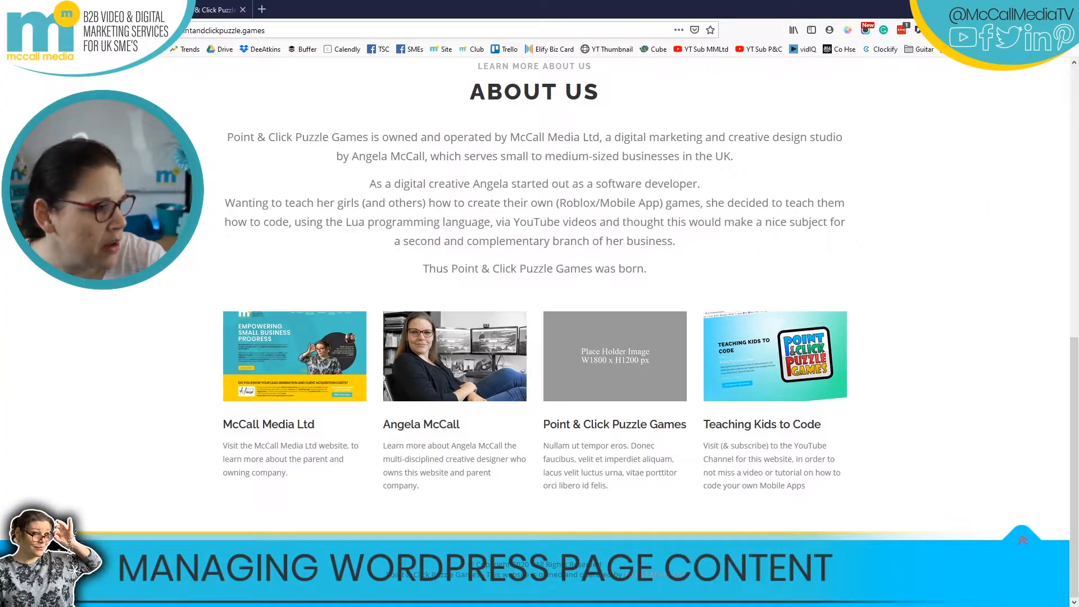
{"action": "key", "text": "F5"}
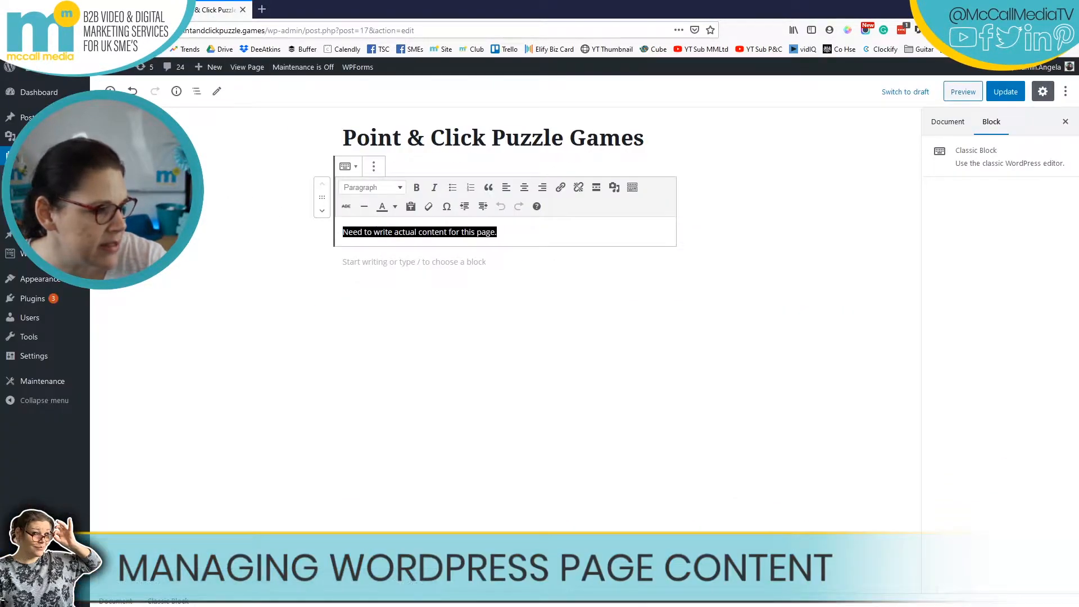
- Replace the featured image of the Teaching Kids to Code page with its own Teaching Kids to Code image and update the page
{"action": "left_click", "coordinate": [32, 156]}
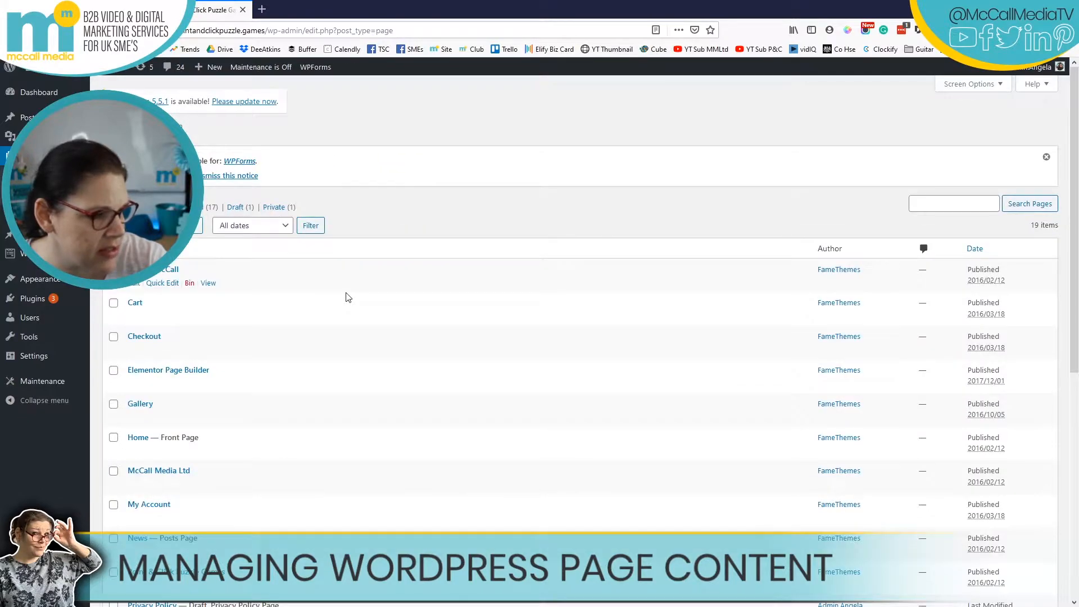
{"action": "scroll", "coordinate": [338, 298], "scroll_direction": "down", "scroll_amount": 1}
{"action": "scroll", "coordinate": [255, 317], "scroll_direction": "down", "scroll_amount": 5}
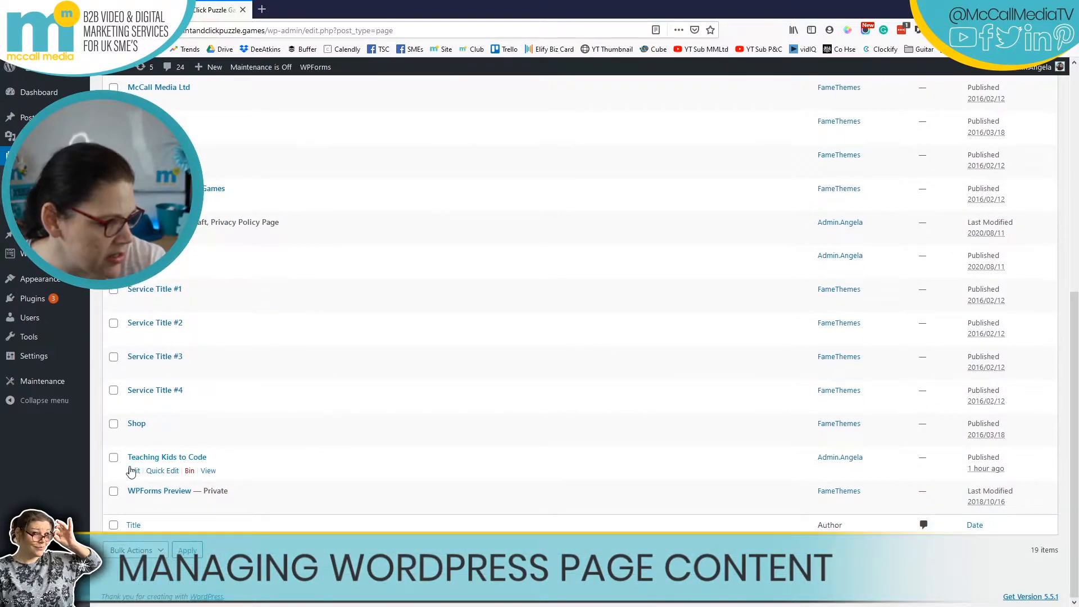
{"action": "left_click", "coordinate": [133, 471]}
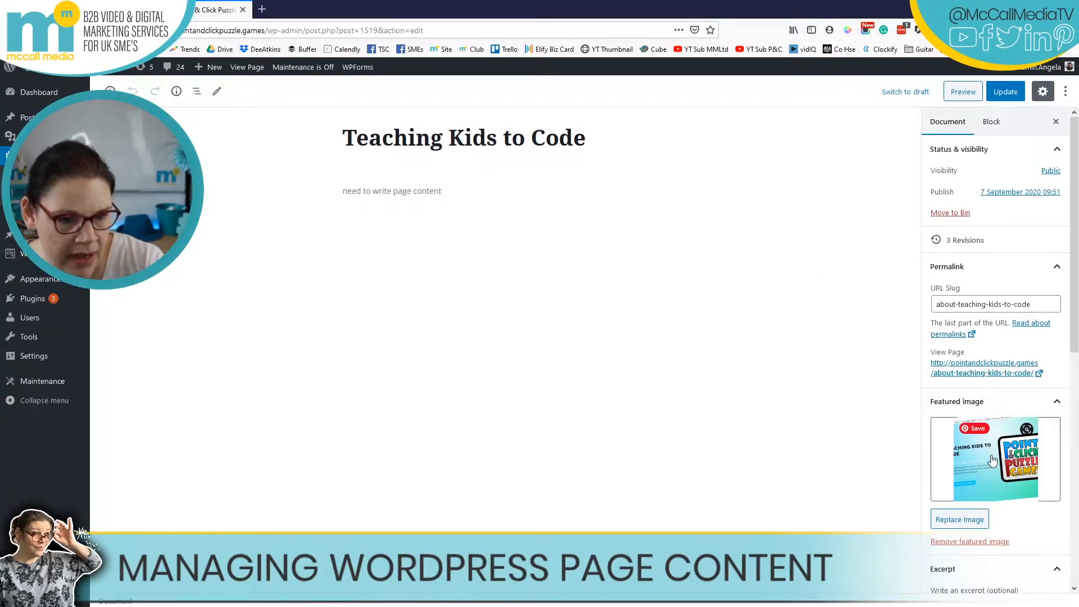
{"action": "left_click", "coordinate": [992, 459]}
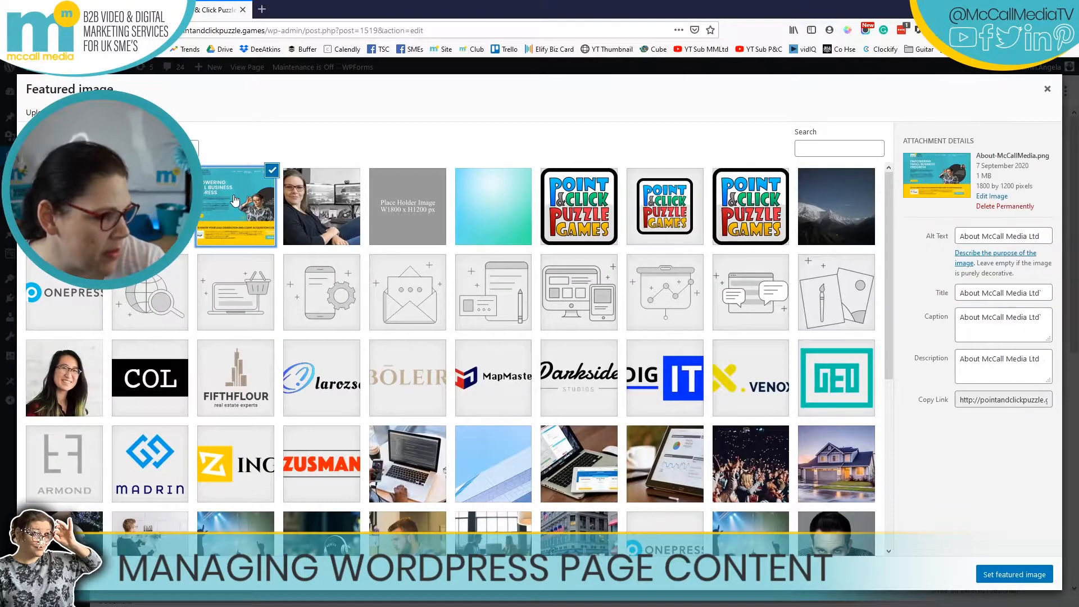
{"action": "left_click", "coordinate": [1014, 573]}
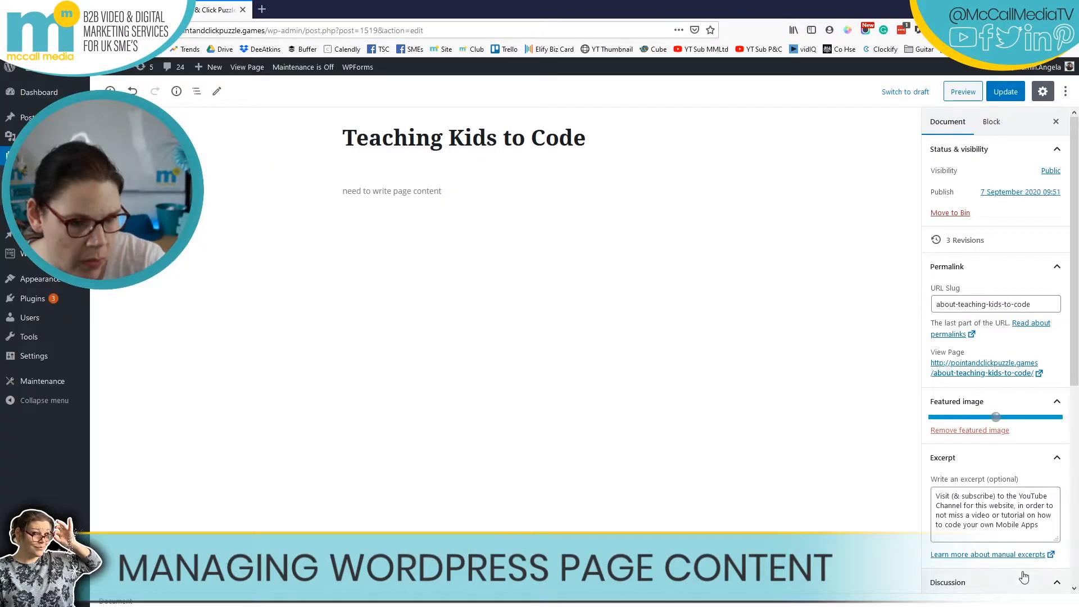
{"action": "left_click", "coordinate": [1005, 91]}
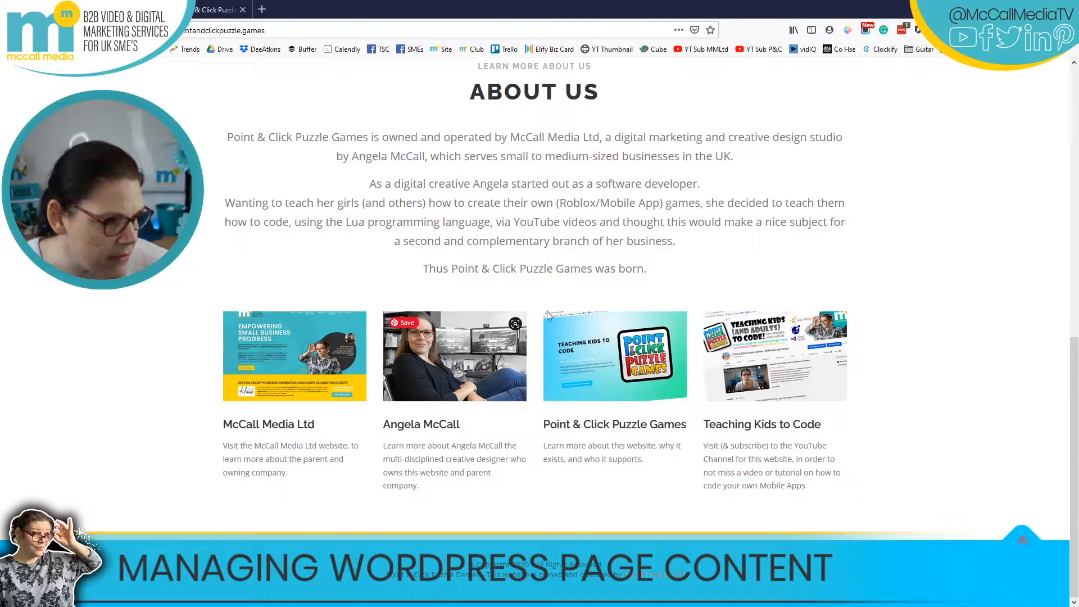
- Compare the title and excerpt on the Point & Click Puzzle Games page with its About Us card, and examine the homepage header
{"action": "left_click", "coordinate": [628, 431]}
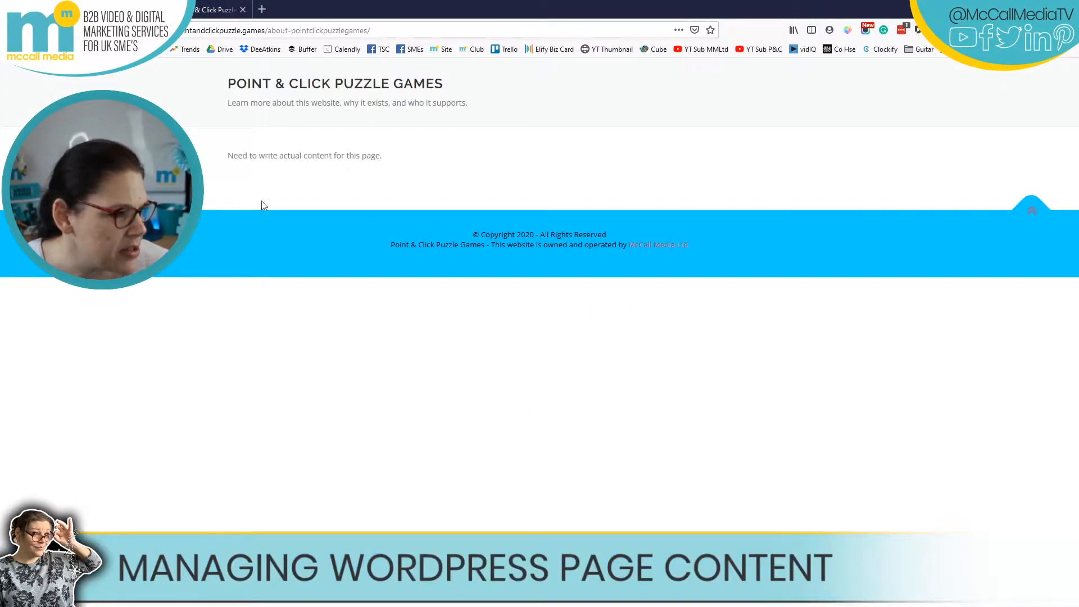
{"action": "mouse_move", "coordinate": [237, 156]}
{"action": "left_mouse_down"}
{"action": "mouse_move", "coordinate": [382, 157]}
{"action": "mouse_move", "coordinate": [257, 161]}
{"action": "left_mouse_up"}
{"action": "left_click", "coordinate": [241, 165]}
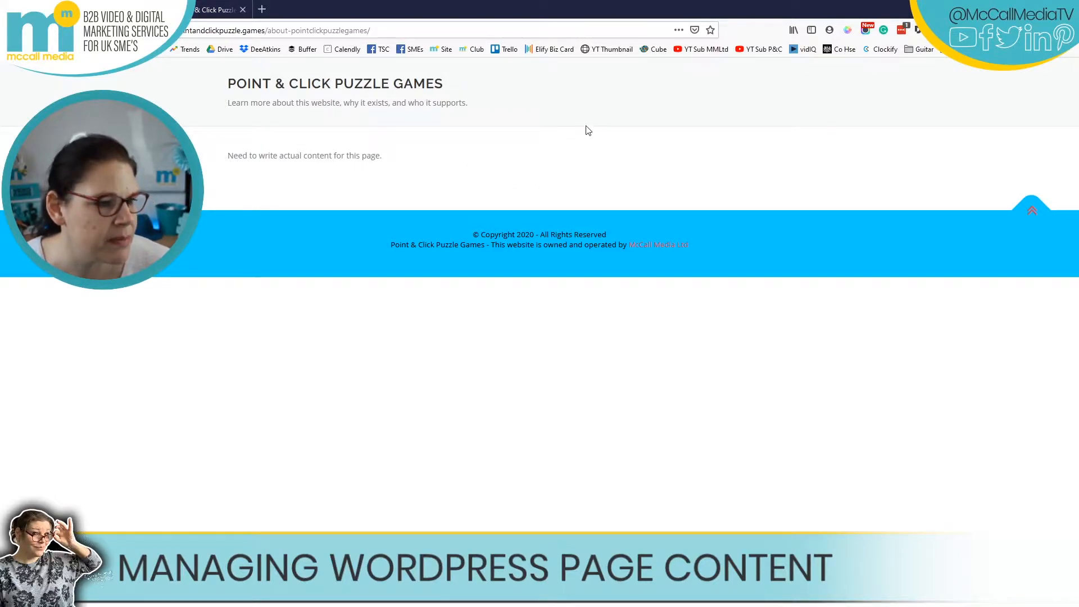
{"action": "left_click_drag", "start_coordinate": [223, 105], "coordinate": [473, 108]}
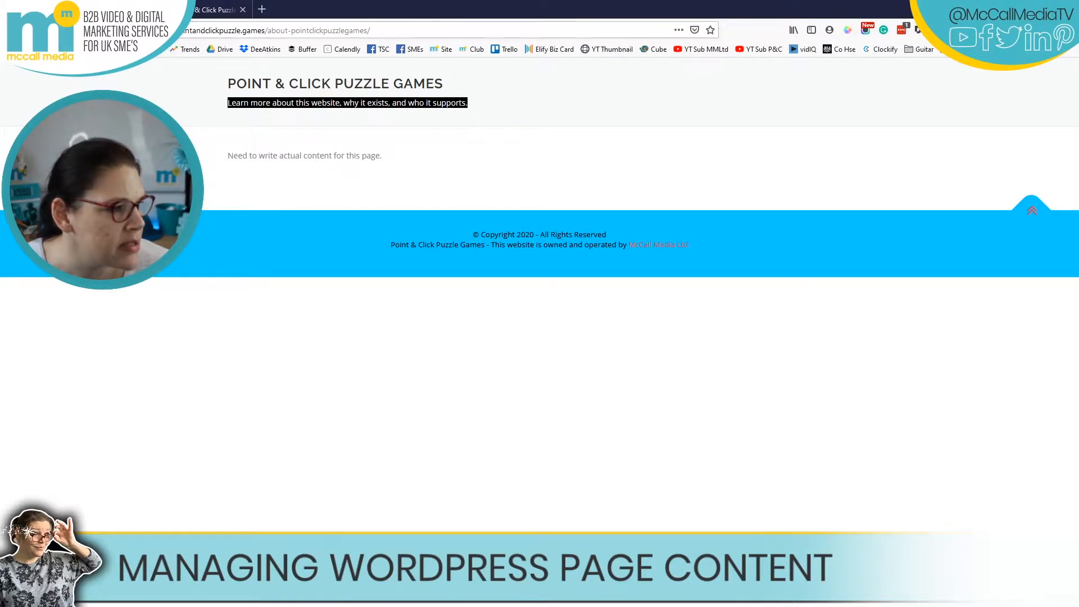
{"action": "left_click", "coordinate": [11, 31]}
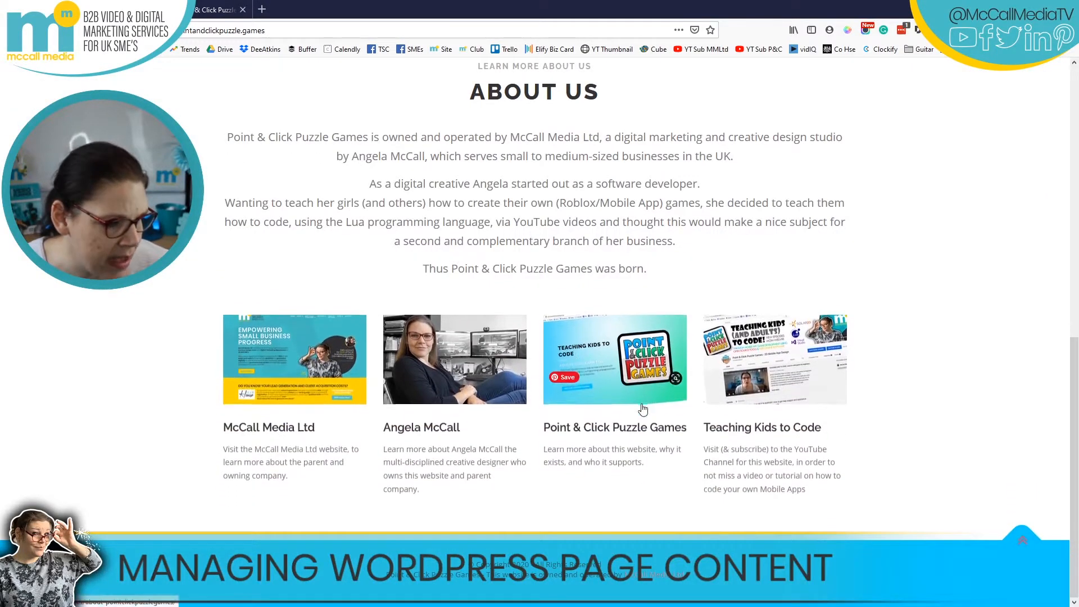
{"action": "left_click_drag", "start_coordinate": [652, 465], "coordinate": [546, 458]}
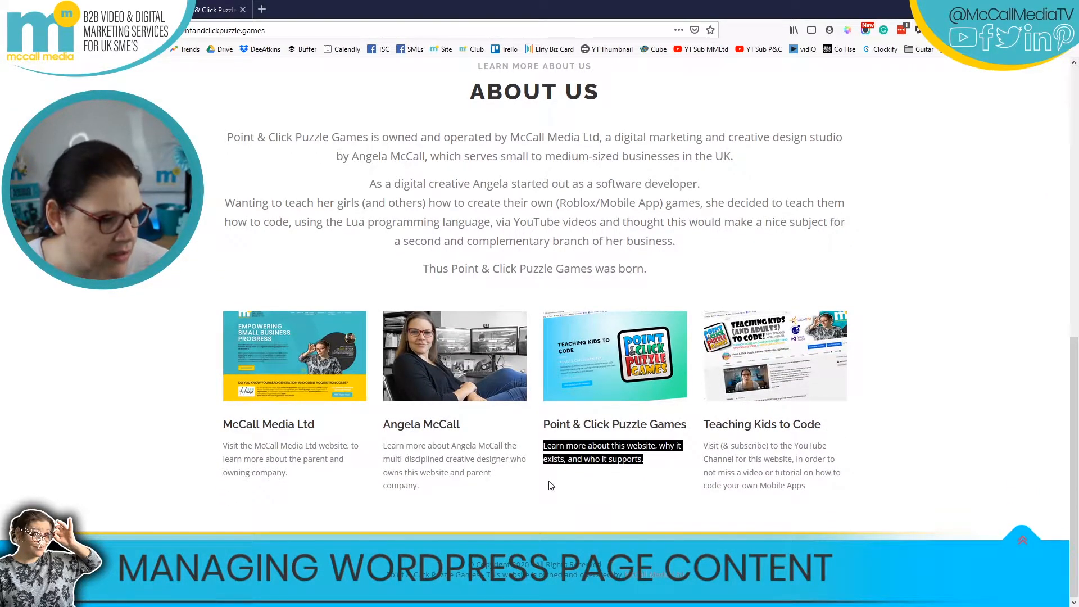
{"action": "left_click", "coordinate": [588, 422]}
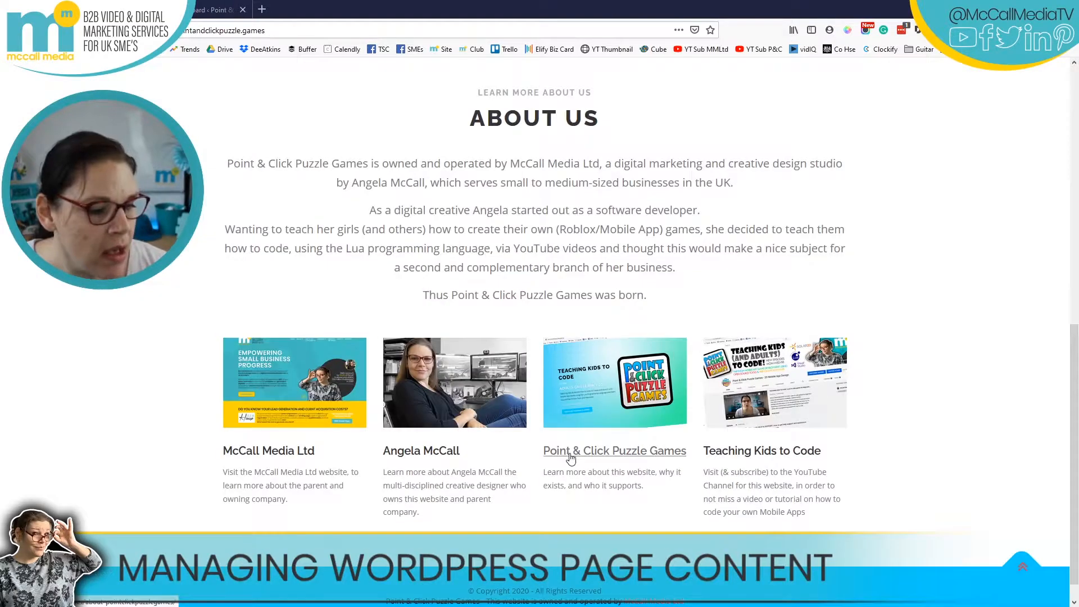
{"action": "left_click", "coordinate": [610, 451]}
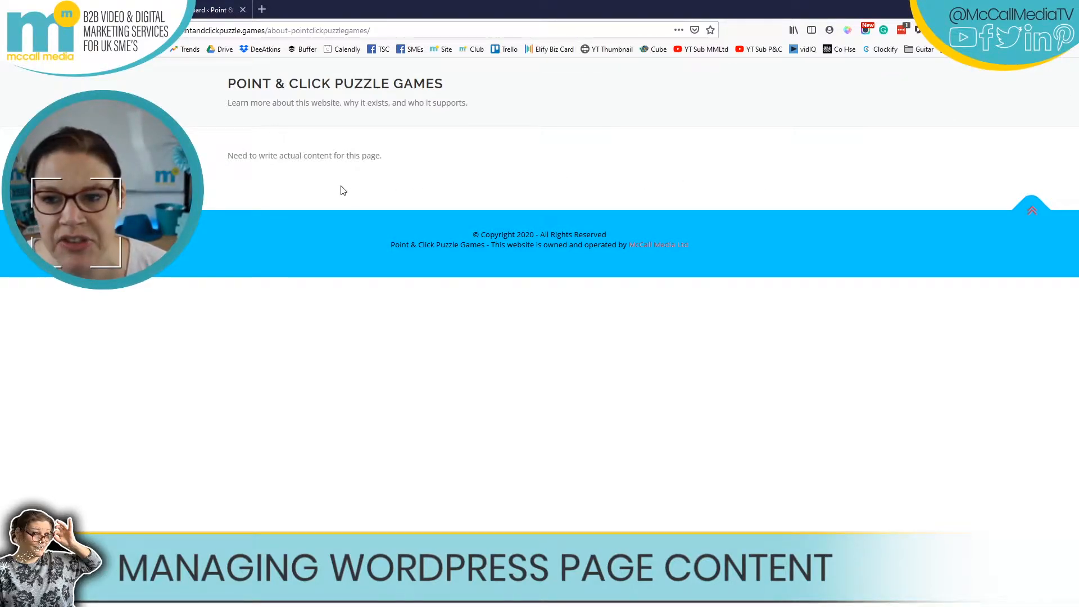
{"action": "left_click_drag", "start_coordinate": [225, 83], "coordinate": [490, 82]}
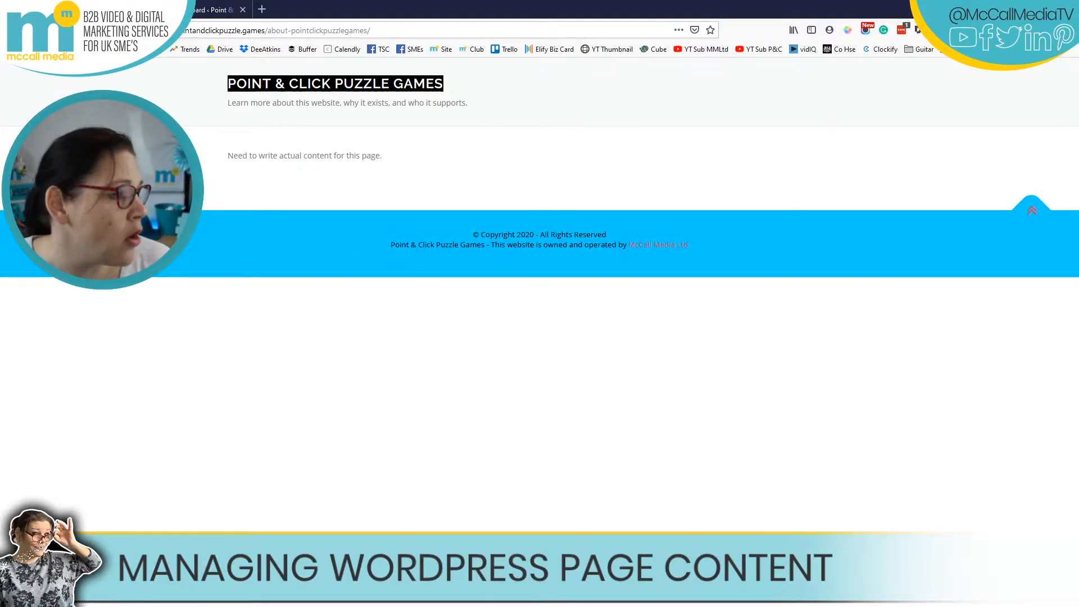
{"action": "left_click", "coordinate": [12, 30]}
{"action": "scroll", "coordinate": [506, 281], "scroll_direction": "up", "scroll_amount": 9}
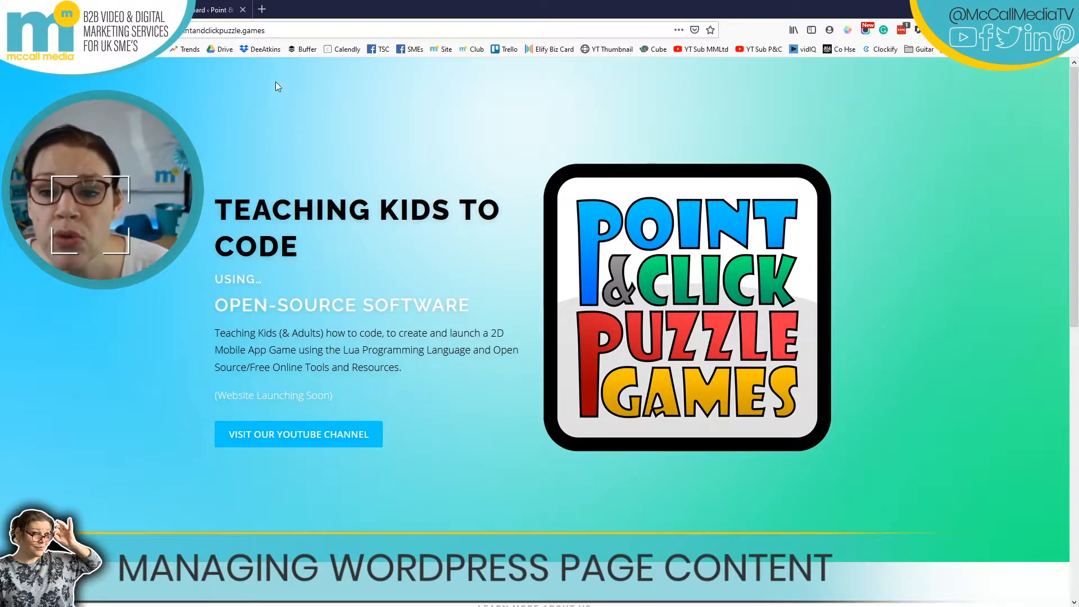
- Start customising the OnePress theme and open the settings for the site's logo, title and tagline
{"action": "left_click", "coordinate": [202, 6]}
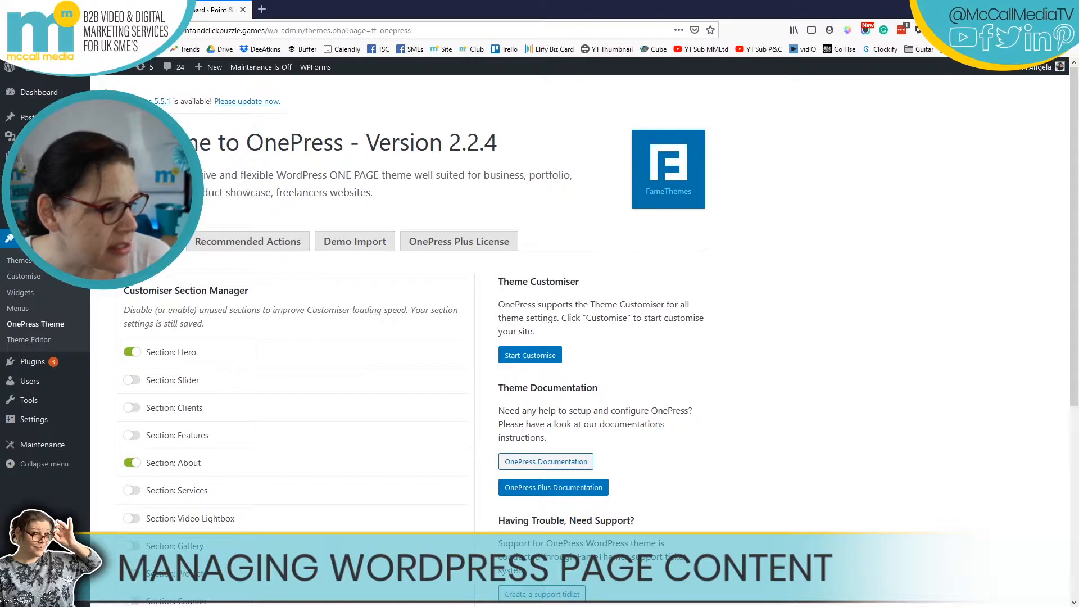
{"action": "left_click", "coordinate": [530, 356]}
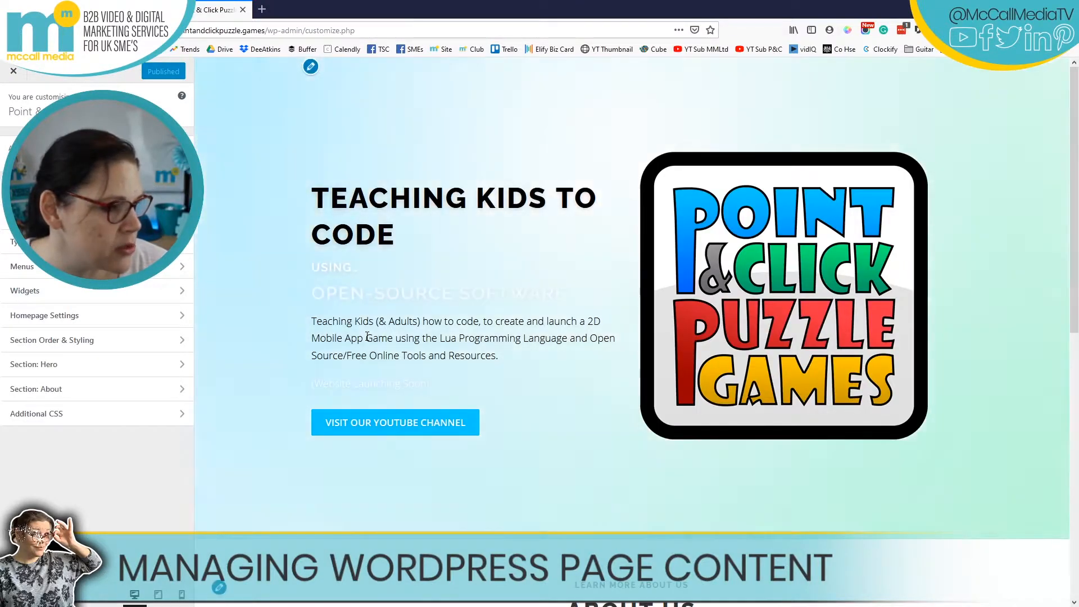
{"action": "scroll", "coordinate": [422, 348], "scroll_direction": "down", "scroll_amount": 5}
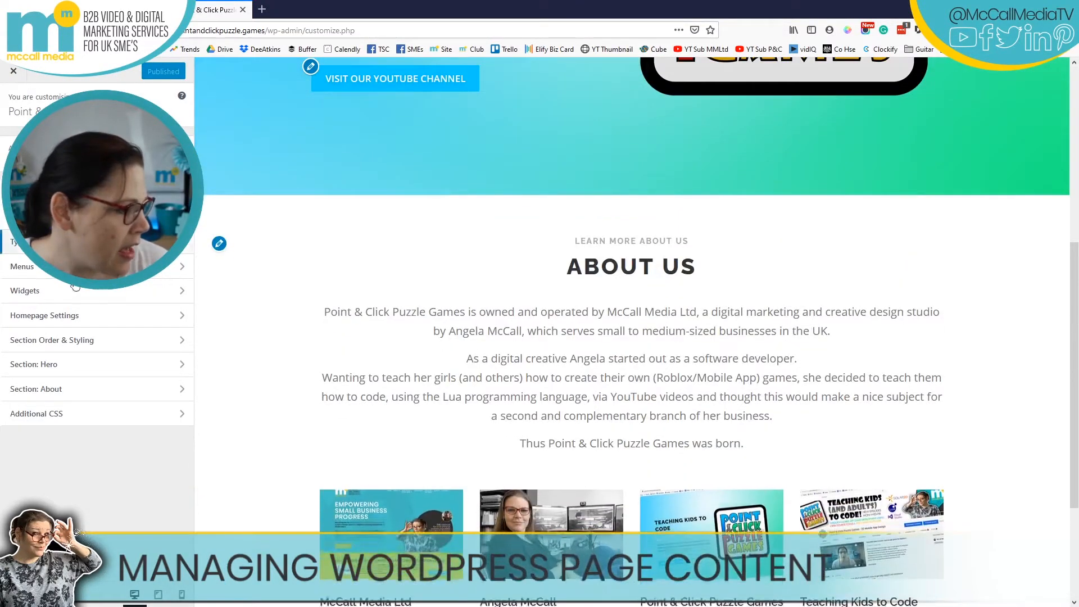
{"action": "left_click", "coordinate": [96, 217]}
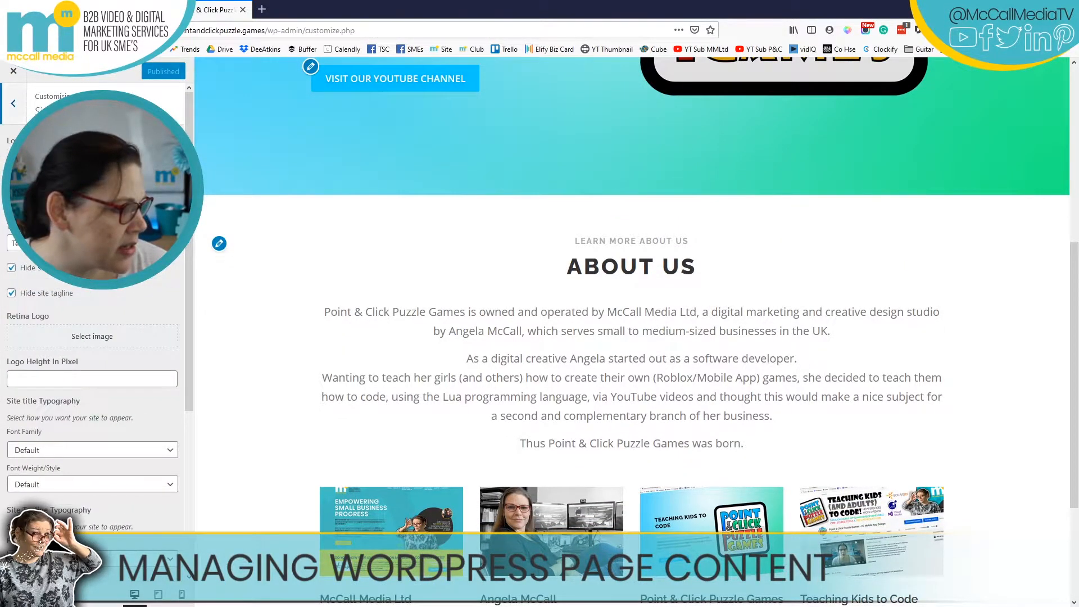
- Set LOGO-W100px.png from the media library as the site logo, cropping it to include the whole image
{"action": "left_click", "coordinate": [92, 162]}
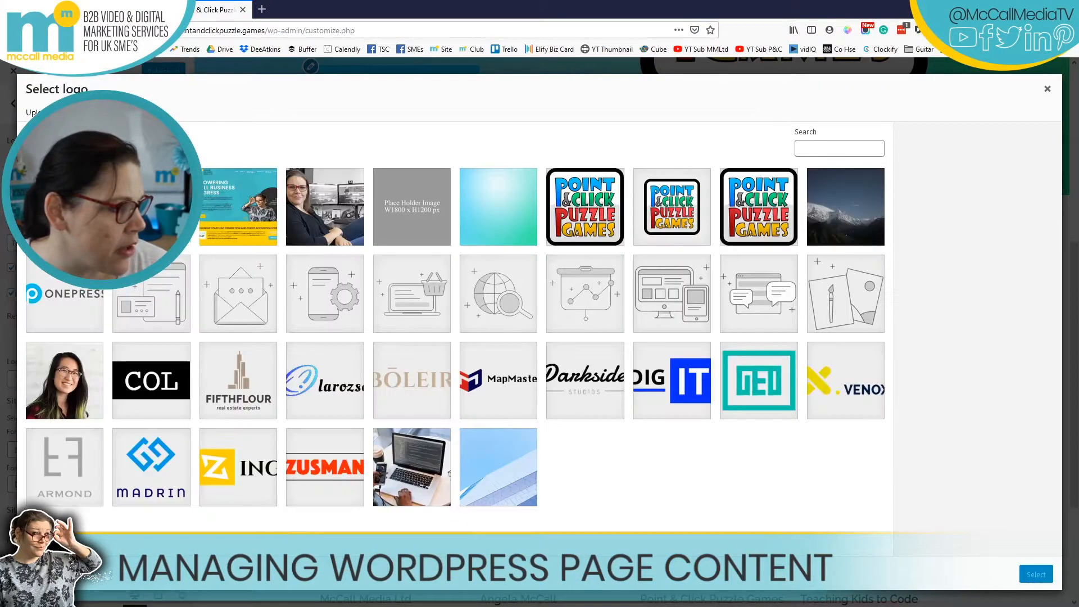
{"action": "left_click", "coordinate": [685, 205]}
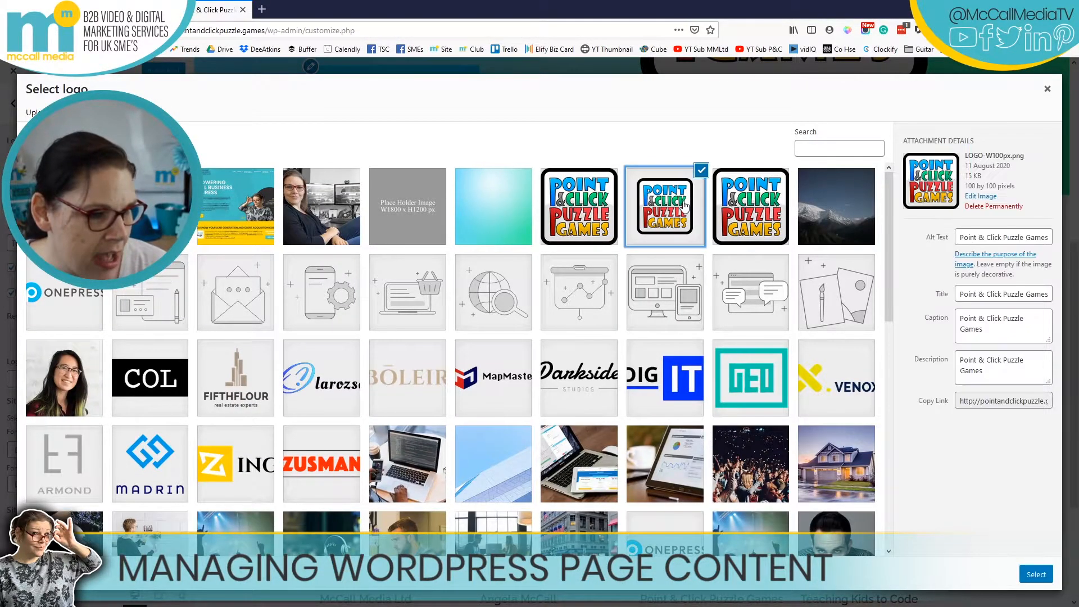
{"action": "left_click", "coordinate": [730, 205]}
{"action": "left_click", "coordinate": [685, 208]}
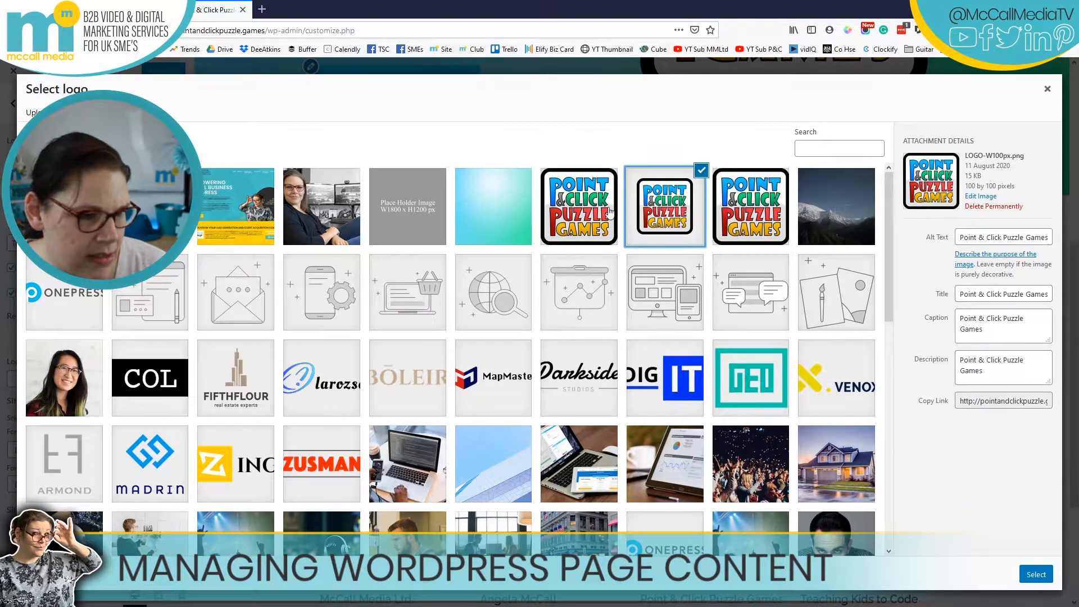
{"action": "left_click", "coordinate": [1036, 575]}
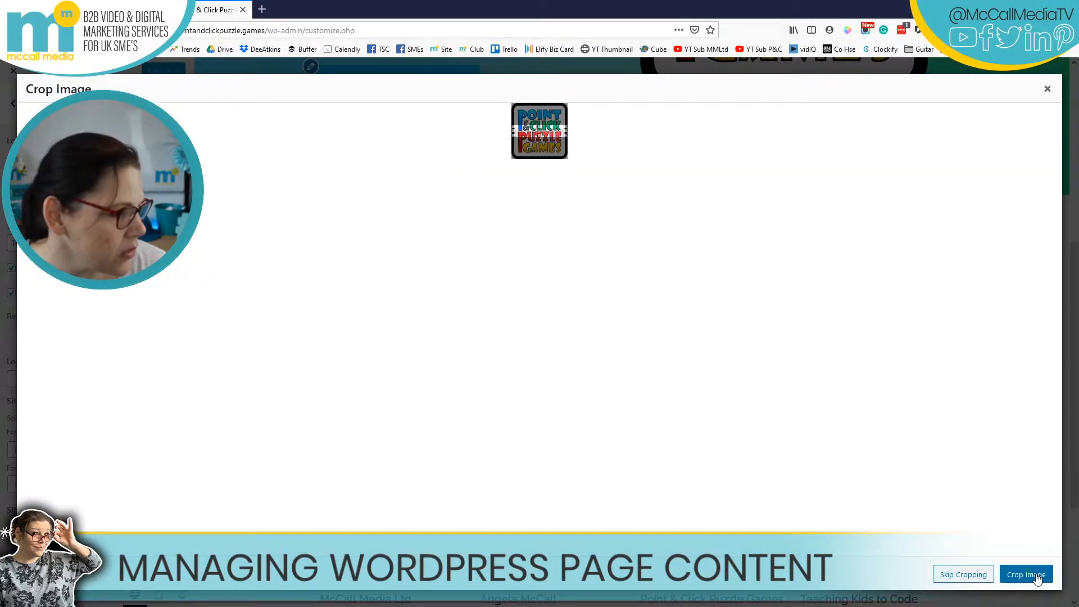
{"action": "left_click_drag", "start_coordinate": [538, 135], "coordinate": [538, 43]}
{"action": "left_click", "coordinate": [1021, 574]}
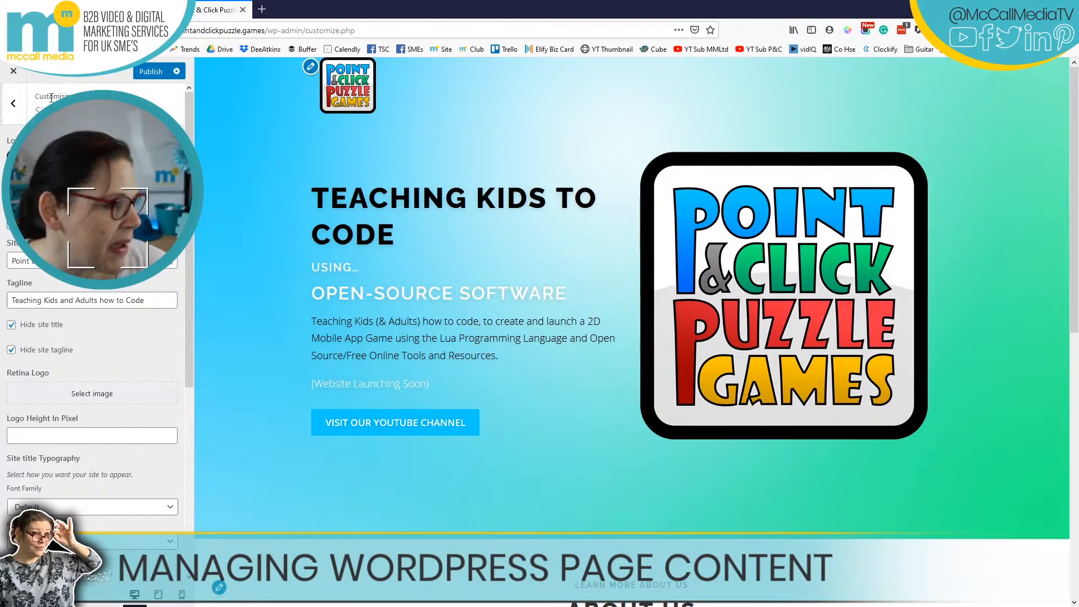
- Publish the logo change, reload the homepage and check the header down to the About Us cards
{"action": "left_click", "coordinate": [151, 69]}
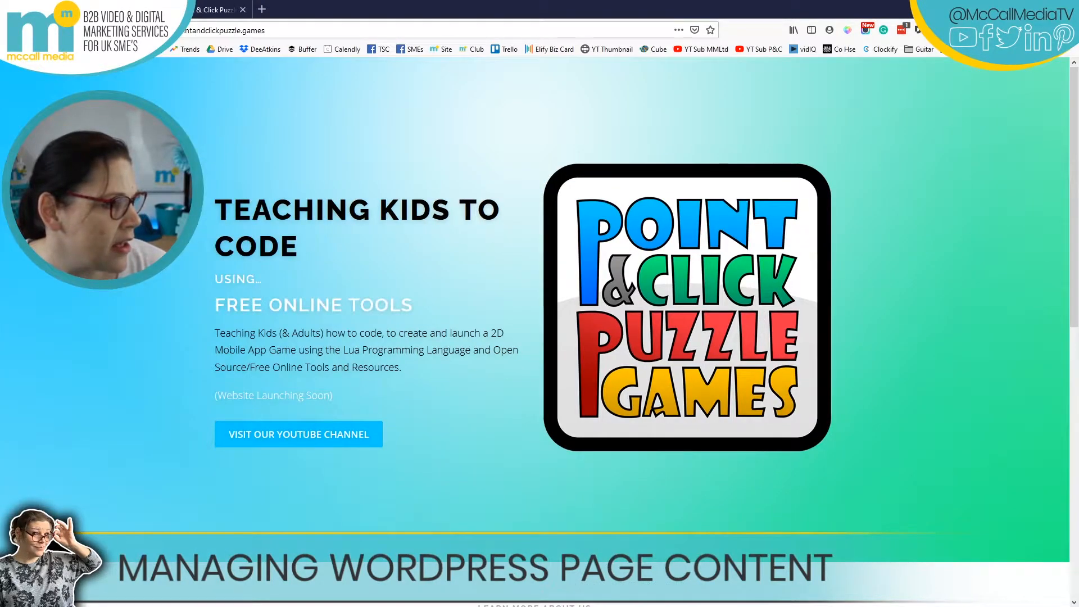
{"action": "key", "text": "F5"}
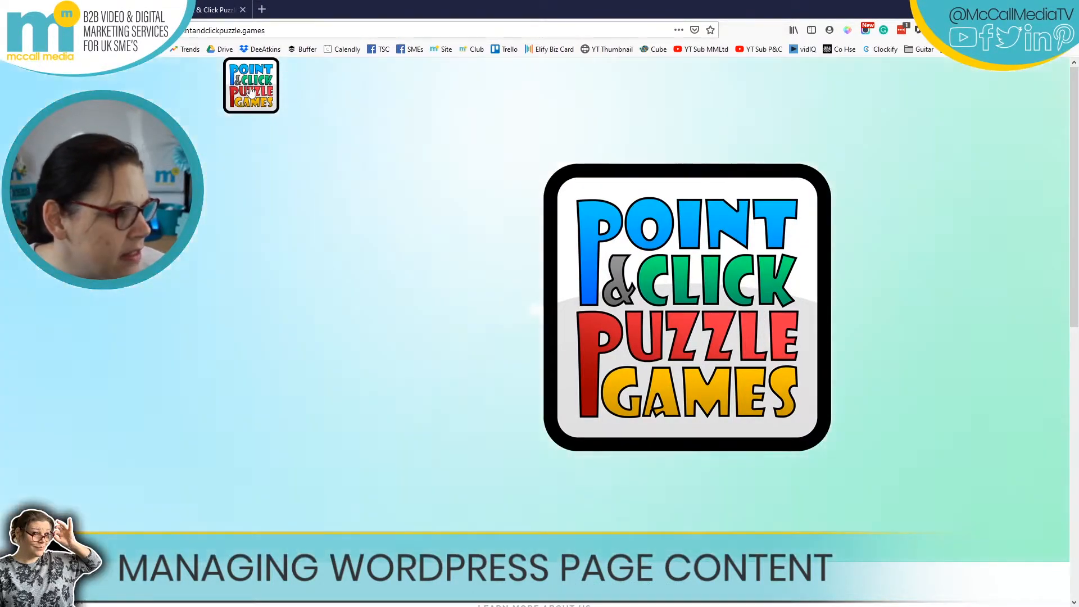
{"action": "scroll", "coordinate": [506, 289], "scroll_direction": "down", "scroll_amount": 7}
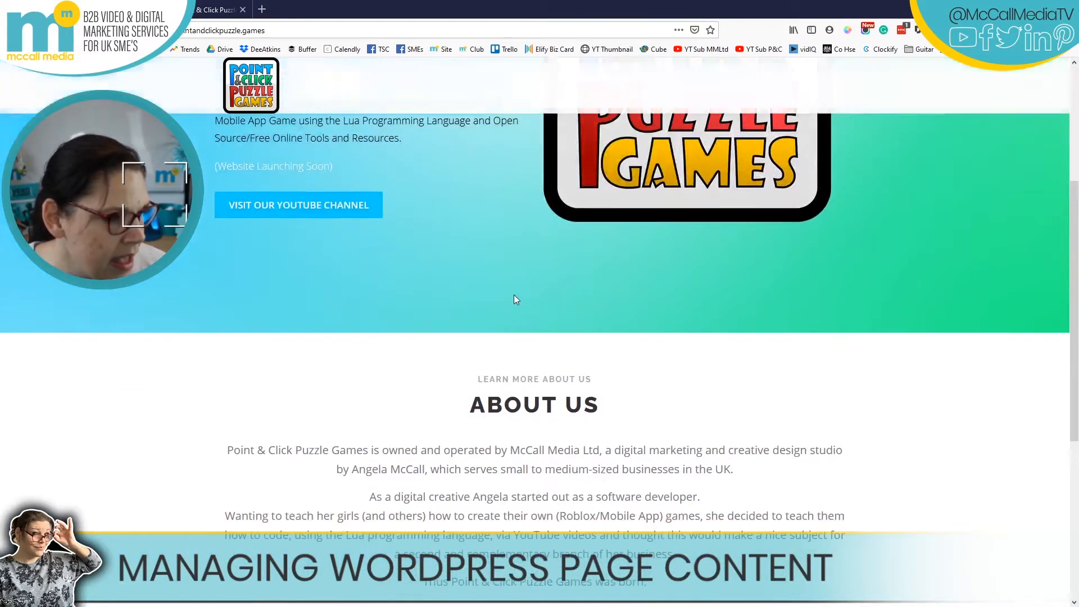
{"action": "scroll", "coordinate": [540, 288], "scroll_direction": "down", "scroll_amount": 2}
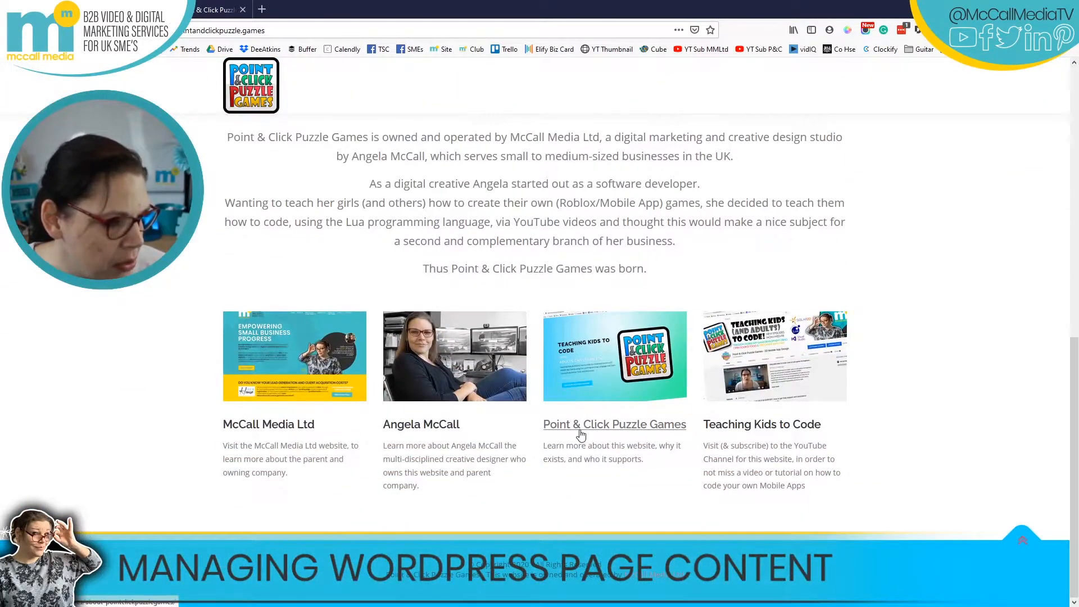
- View the Point & Click Puzzle Games page from its About Us card, checking the logo, title, excerpt and content
{"action": "left_click", "coordinate": [612, 418]}
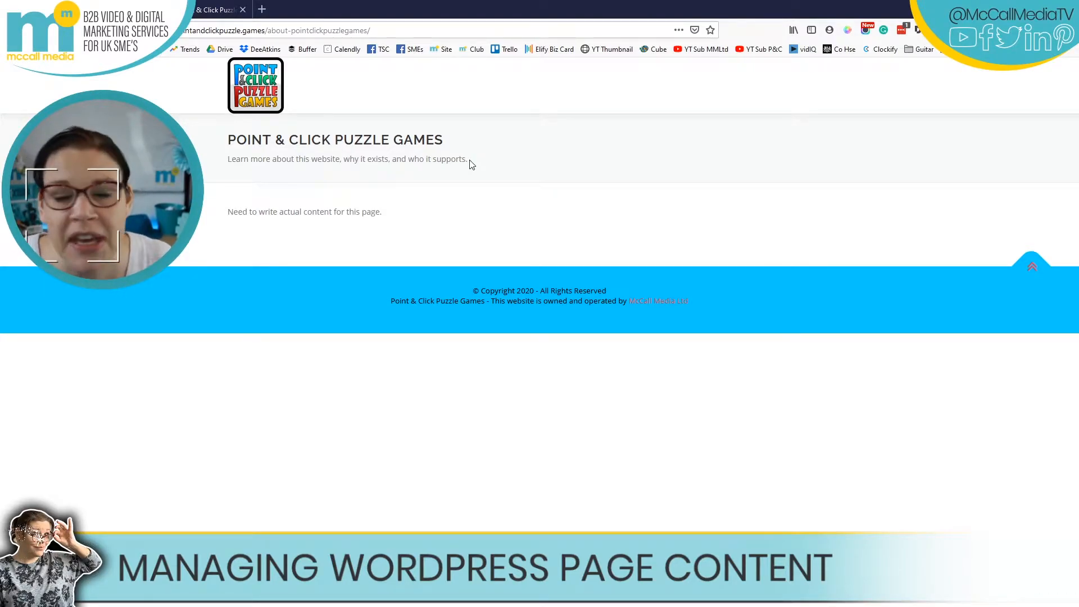
{"action": "left_click", "coordinate": [11, 30]}
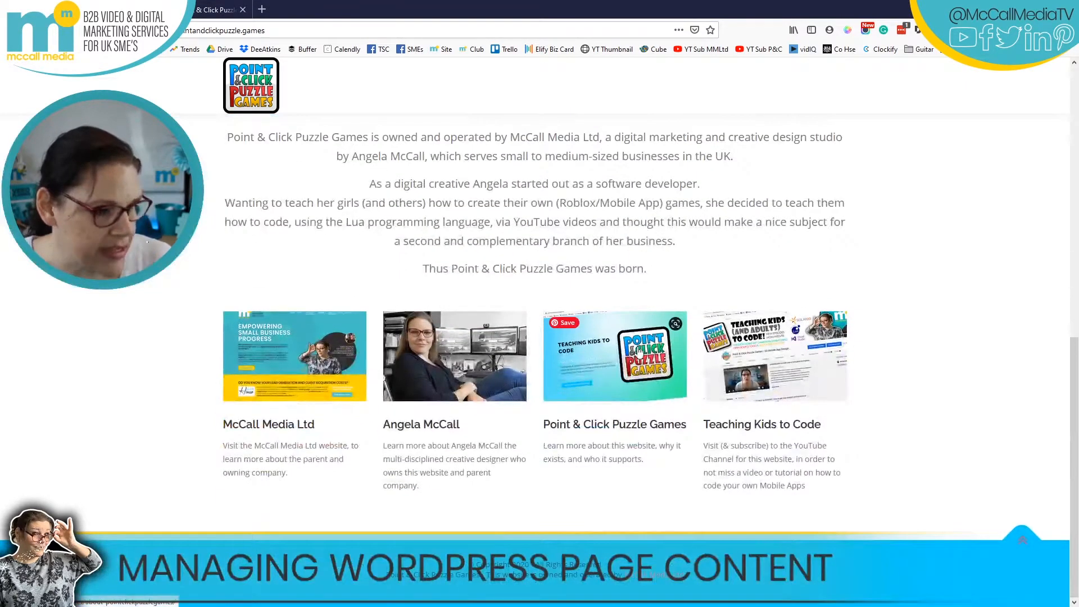
{"action": "left_click", "coordinate": [583, 436]}
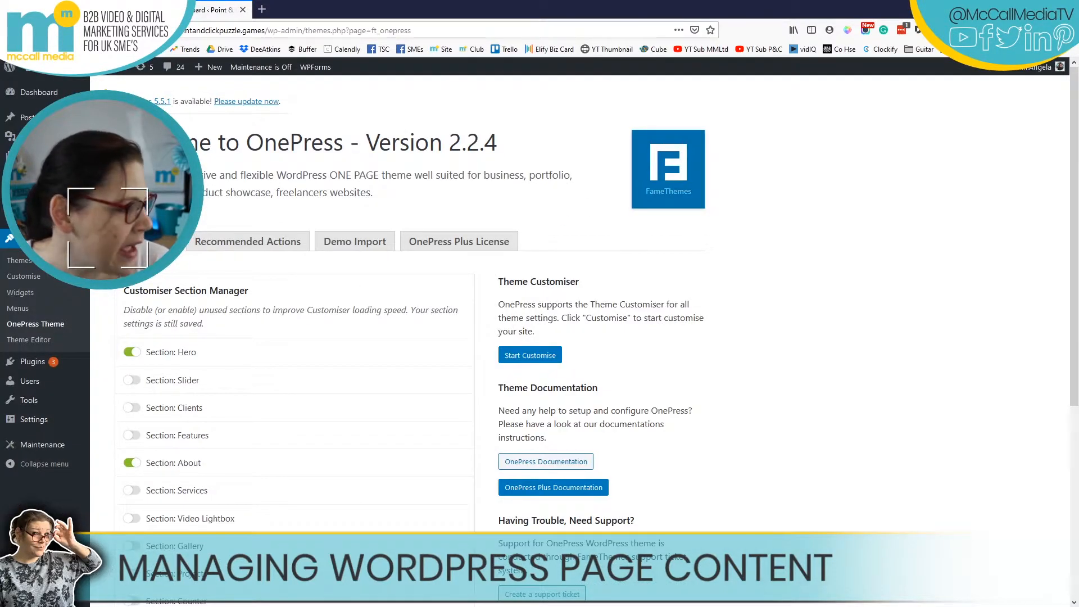
- Open the Point & Click Puzzle Games page for editing from the WordPress list of pages
{"action": "left_click", "coordinate": [31, 156]}
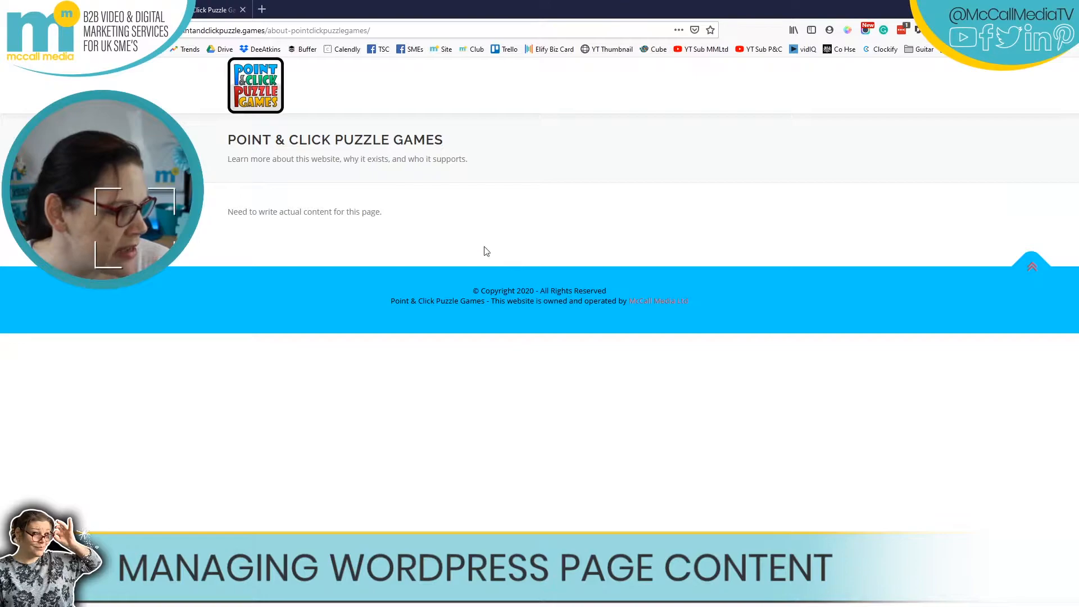
{"action": "left_click_drag", "start_coordinate": [370, 31], "coordinate": [270, 31]}
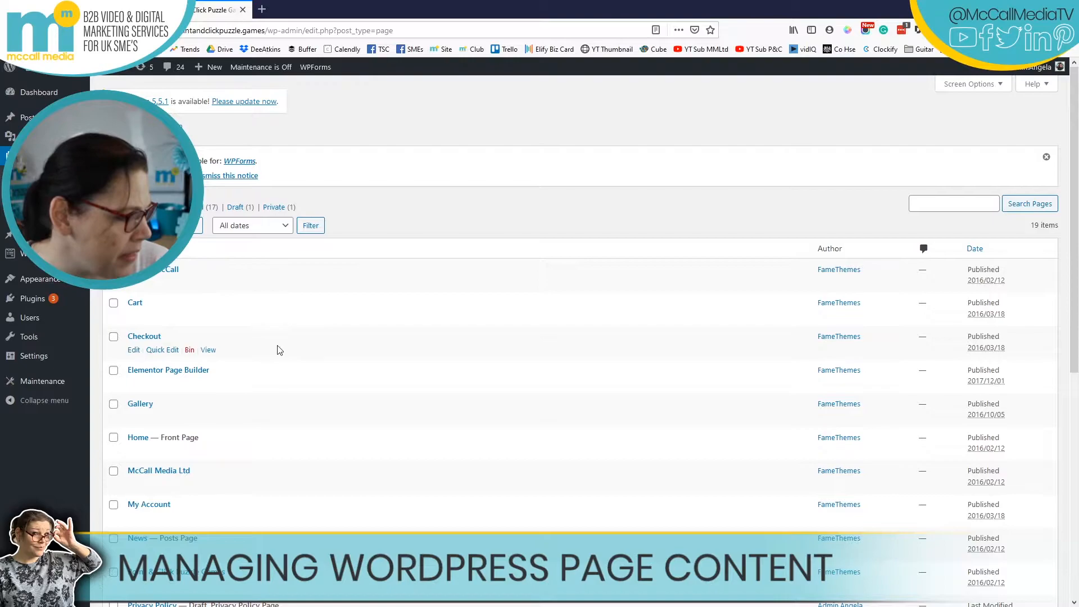
{"action": "scroll", "coordinate": [279, 350], "scroll_direction": "down", "scroll_amount": 4}
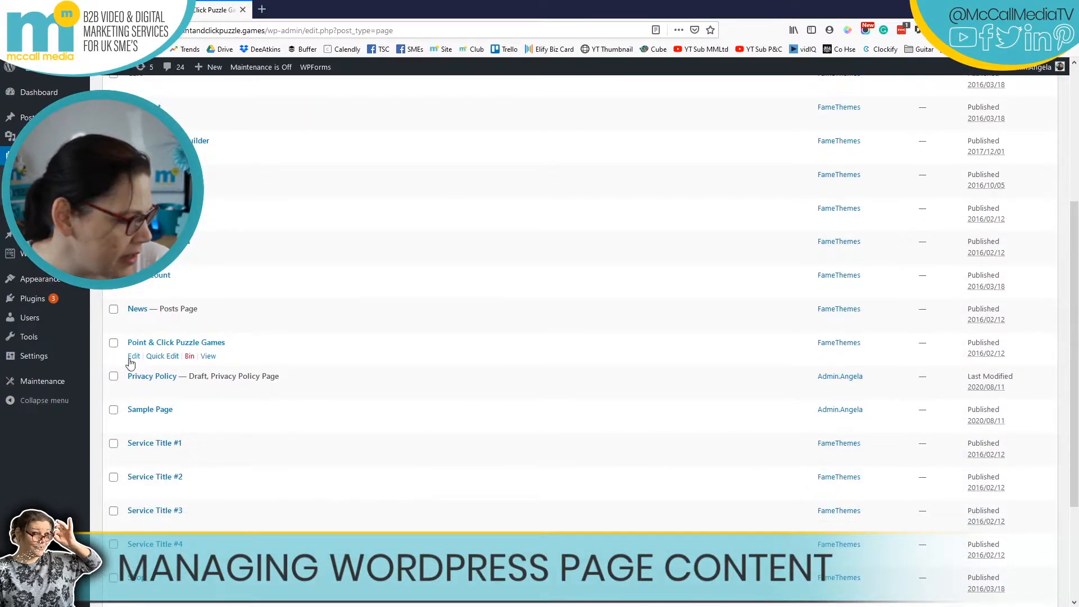
{"action": "left_click", "coordinate": [133, 357]}
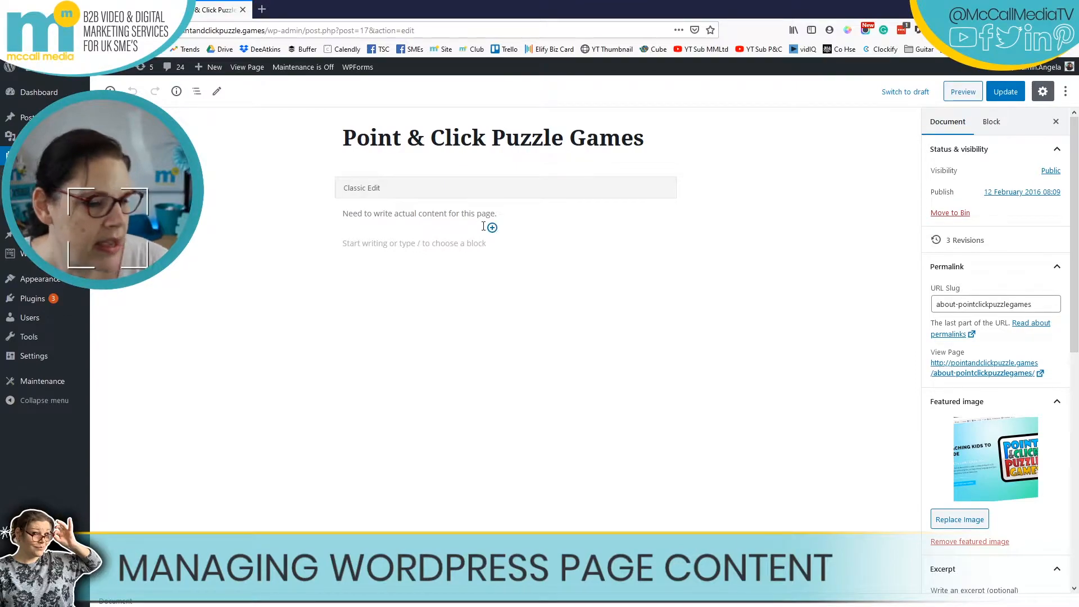
- Examine the block types available for a new block below the existing text, including the most used and common blocks
{"action": "left_click", "coordinate": [439, 247]}
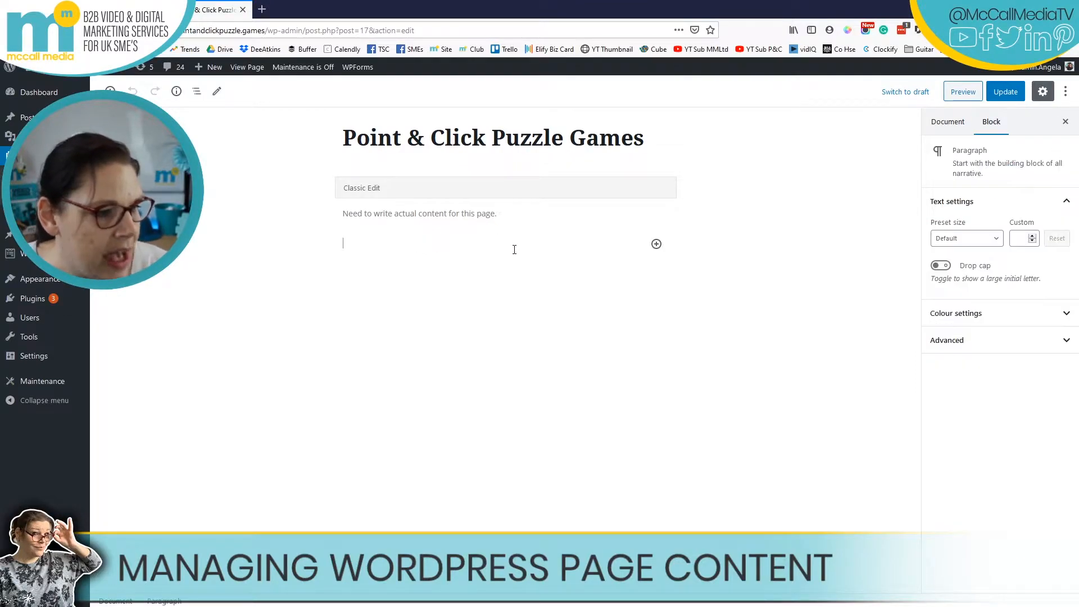
{"action": "left_click", "coordinate": [656, 245]}
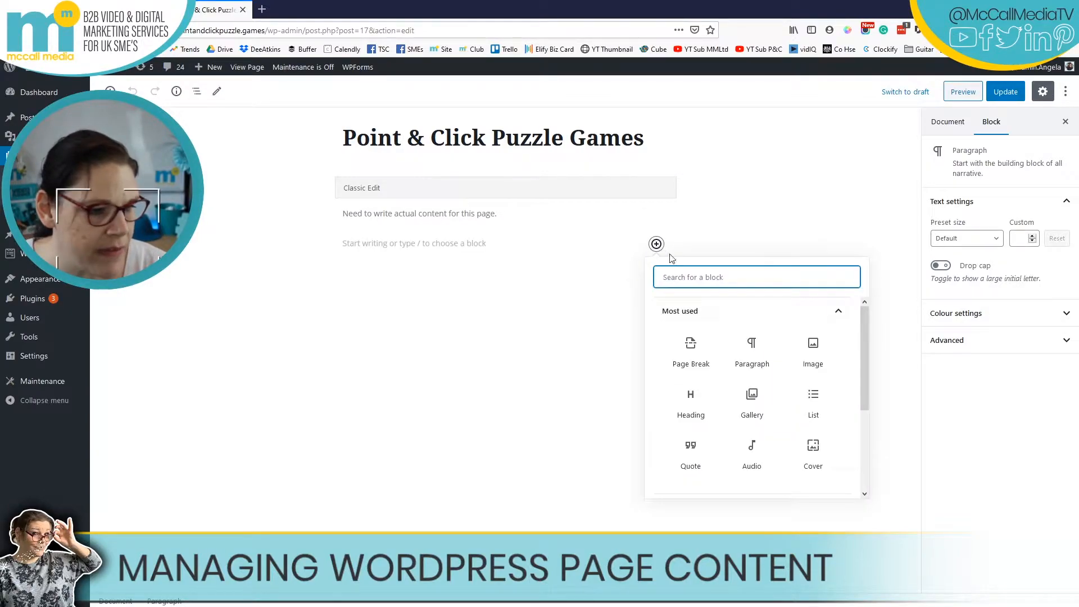
{"action": "scroll", "coordinate": [722, 344], "scroll_direction": "down", "scroll_amount": 2}
{"action": "scroll", "coordinate": [711, 343], "scroll_direction": "up", "scroll_amount": 2}
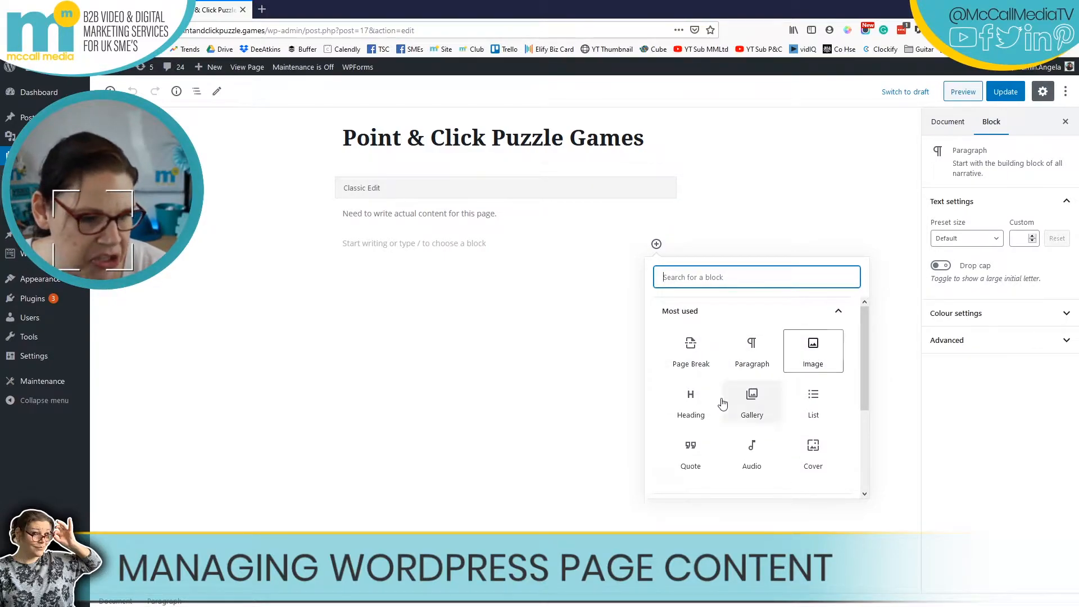
{"action": "left_click", "coordinate": [268, 10]}
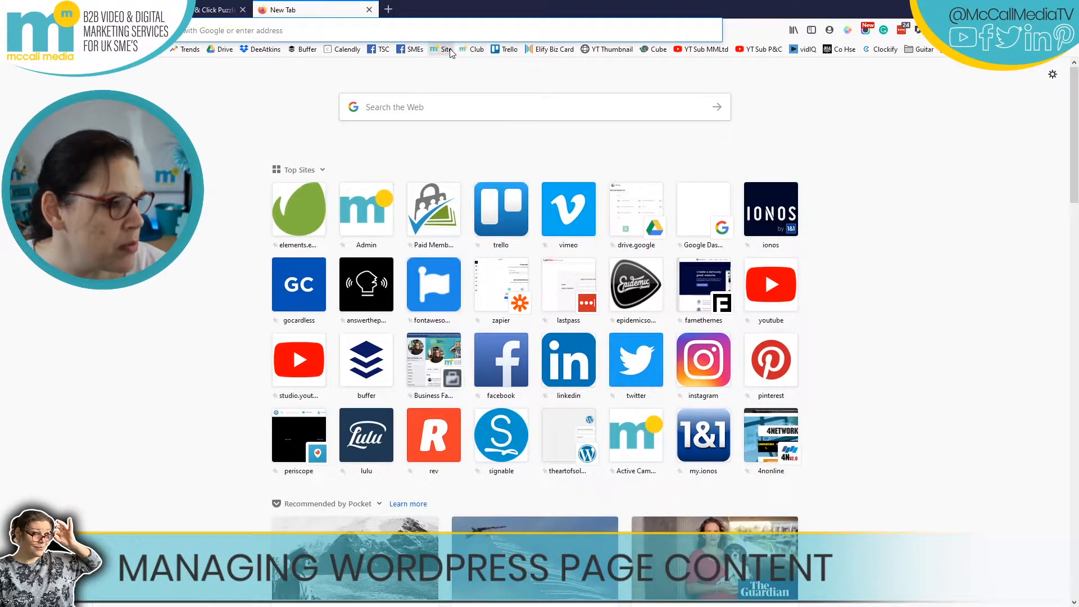
{"action": "left_click", "coordinate": [219, 9]}
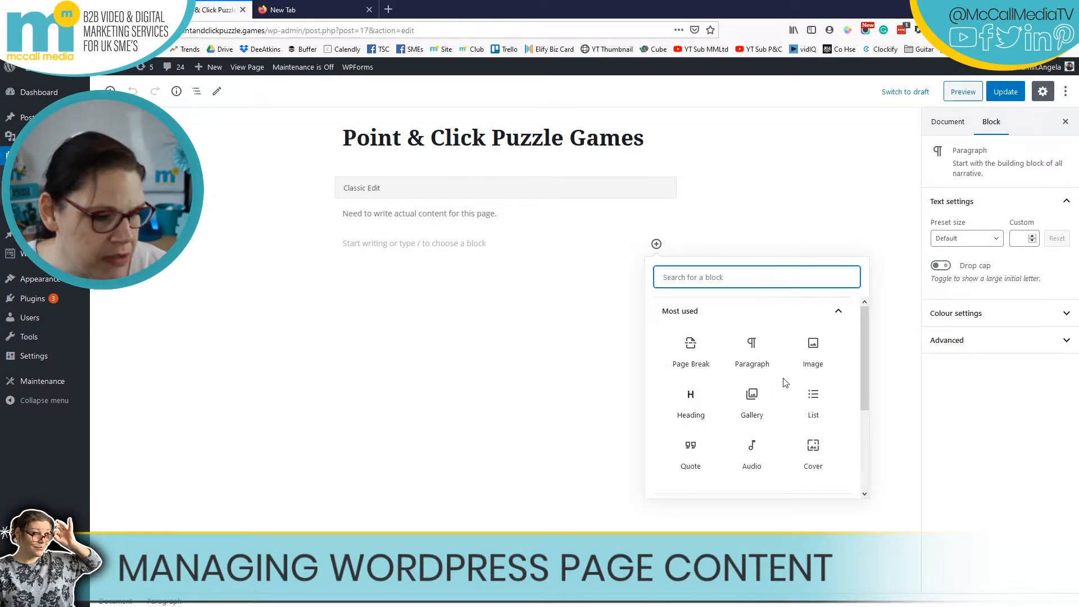
{"action": "scroll", "coordinate": [776, 403], "scroll_direction": "down", "scroll_amount": 3}
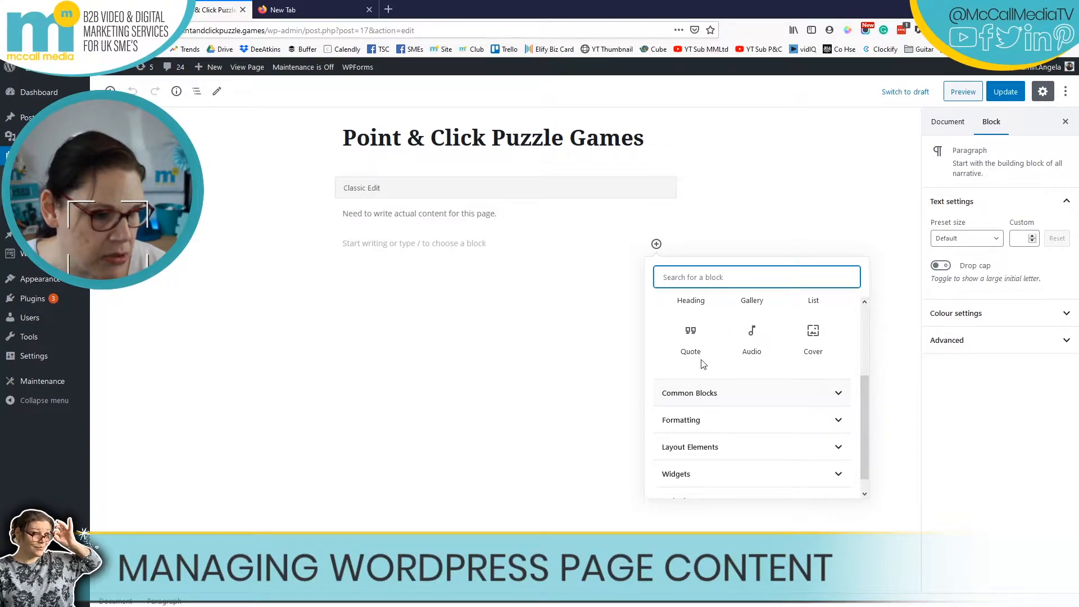
{"action": "left_click", "coordinate": [686, 392]}
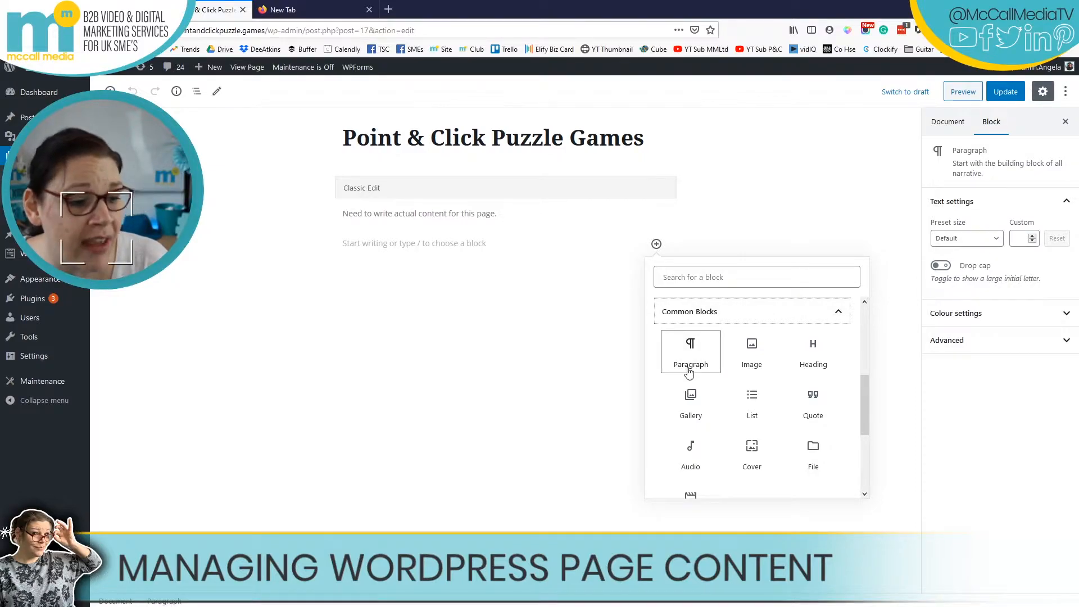
{"action": "scroll", "coordinate": [812, 364], "scroll_direction": "down", "scroll_amount": 5}
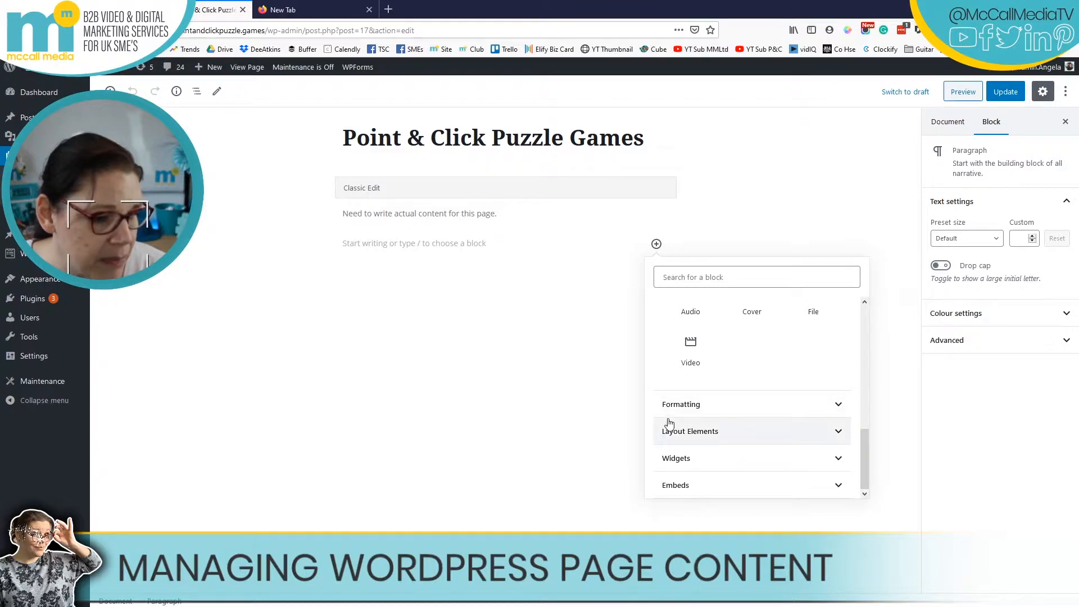
{"action": "left_click", "coordinate": [715, 214]}
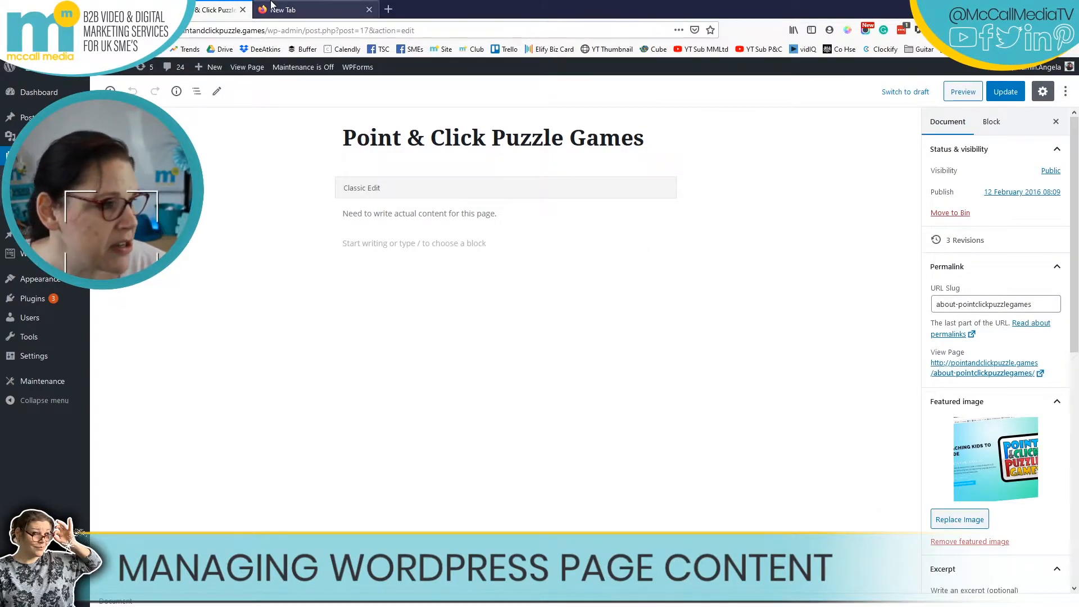
- Load the McCall Media Ltd homepage in the second tab, return to the page editor, and hide and reshow its settings
{"action": "left_click", "coordinate": [303, 9]}
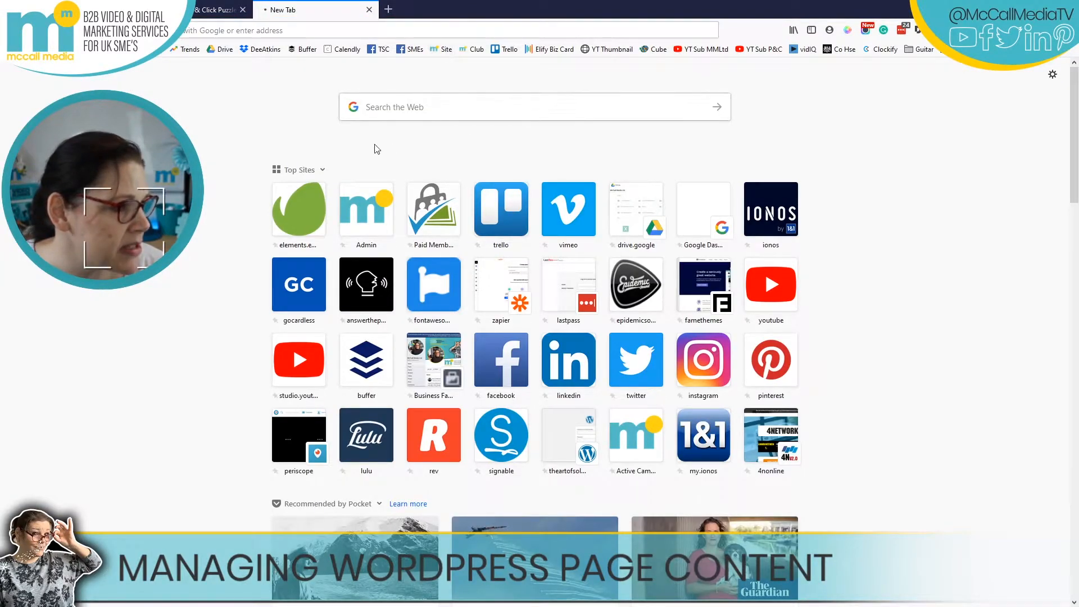
{"action": "left_click", "coordinate": [216, 9]}
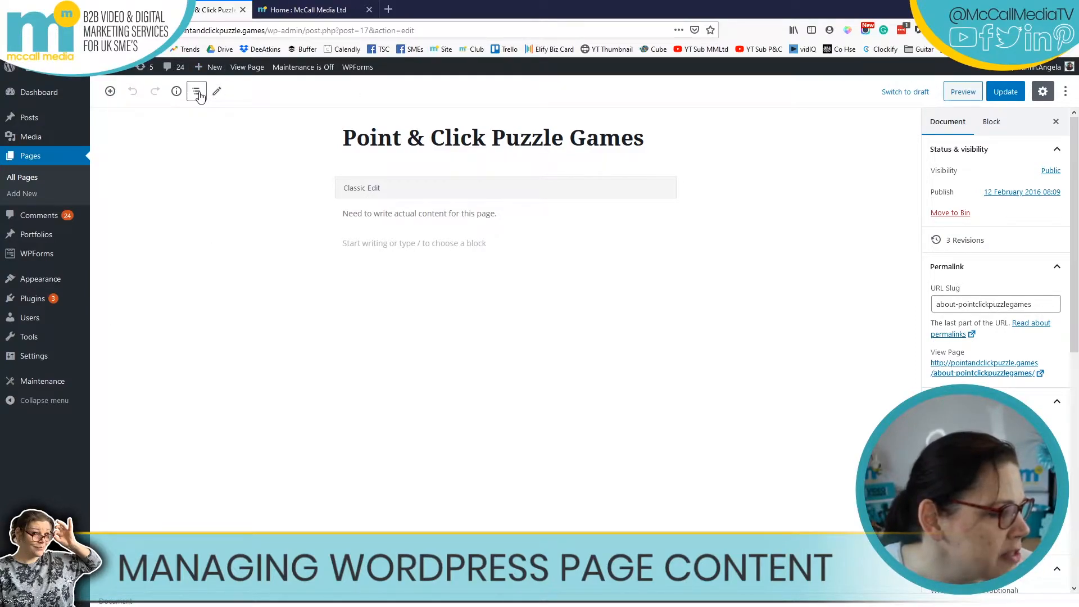
{"action": "left_click", "coordinate": [1043, 93]}
{"action": "left_click", "coordinate": [1040, 91]}
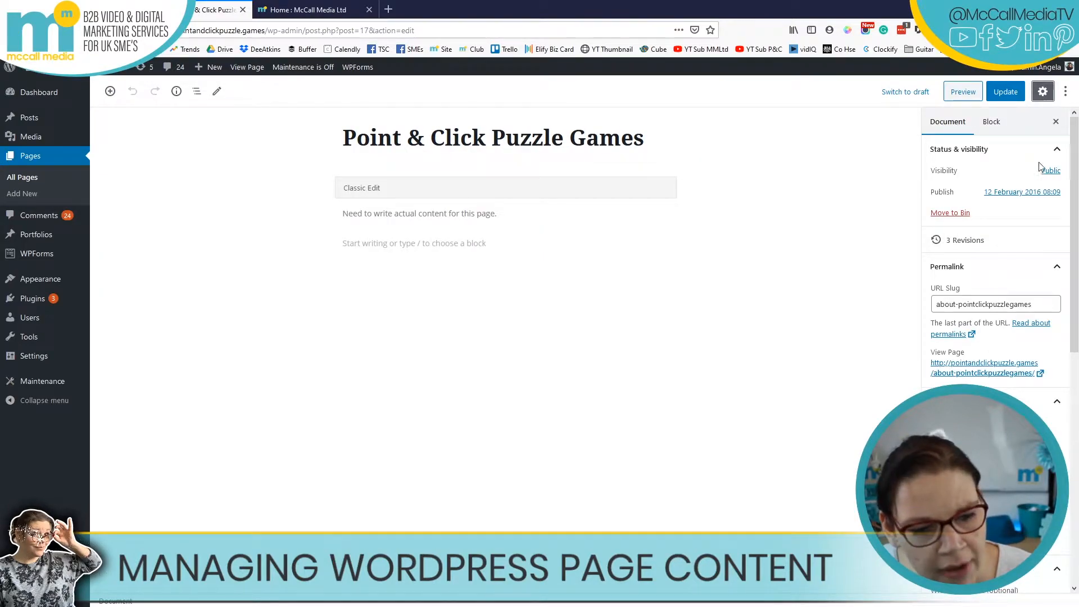
{"action": "left_click", "coordinate": [1046, 94]}
{"action": "left_click", "coordinate": [1048, 95]}
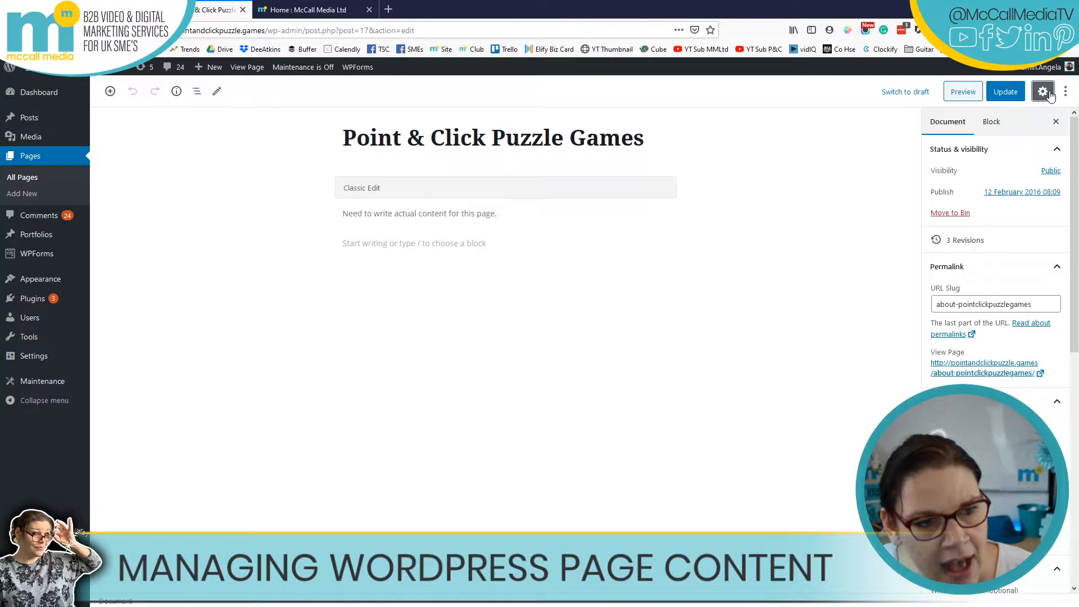
- Review the editor's view modes, tools and panel options, ticking custom fields and closing the options without enabling and reloading
{"action": "left_click", "coordinate": [1064, 92]}
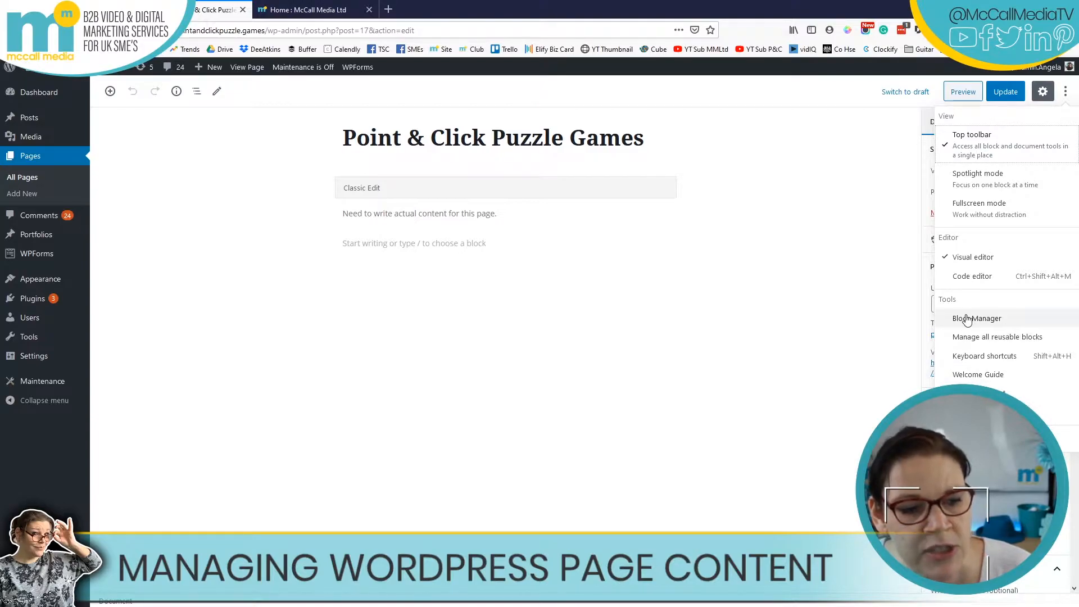
{"action": "left_click", "coordinate": [965, 438]}
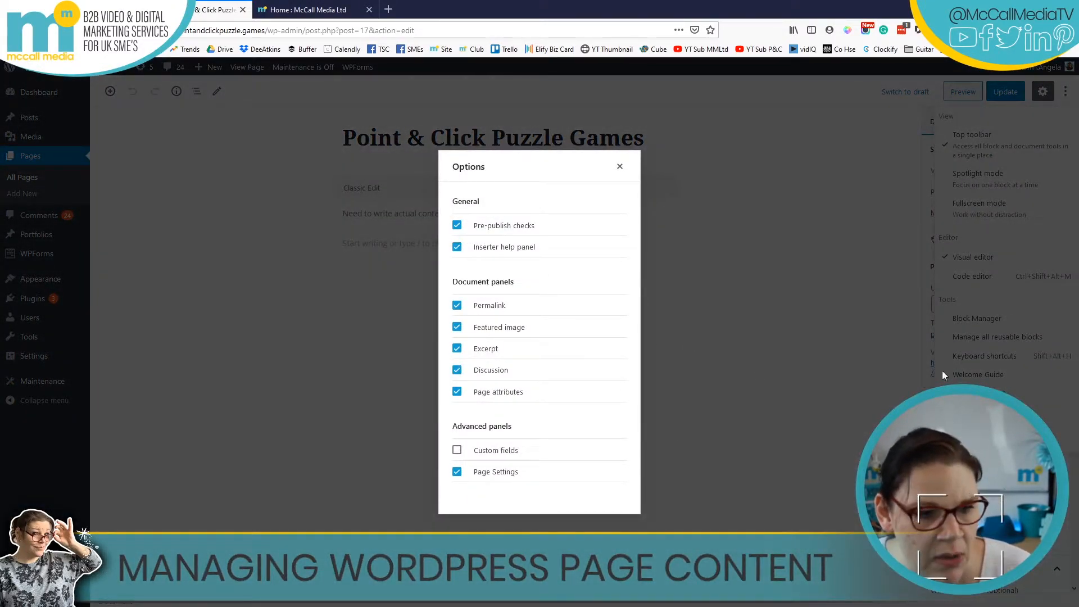
{"action": "left_click", "coordinate": [457, 449]}
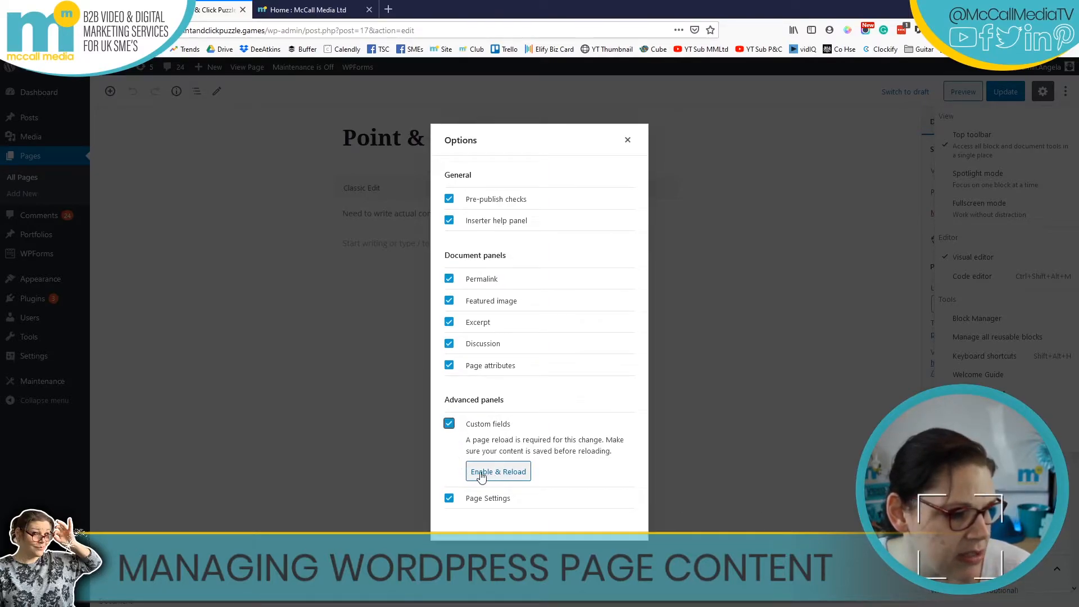
{"action": "left_click", "coordinate": [627, 140]}
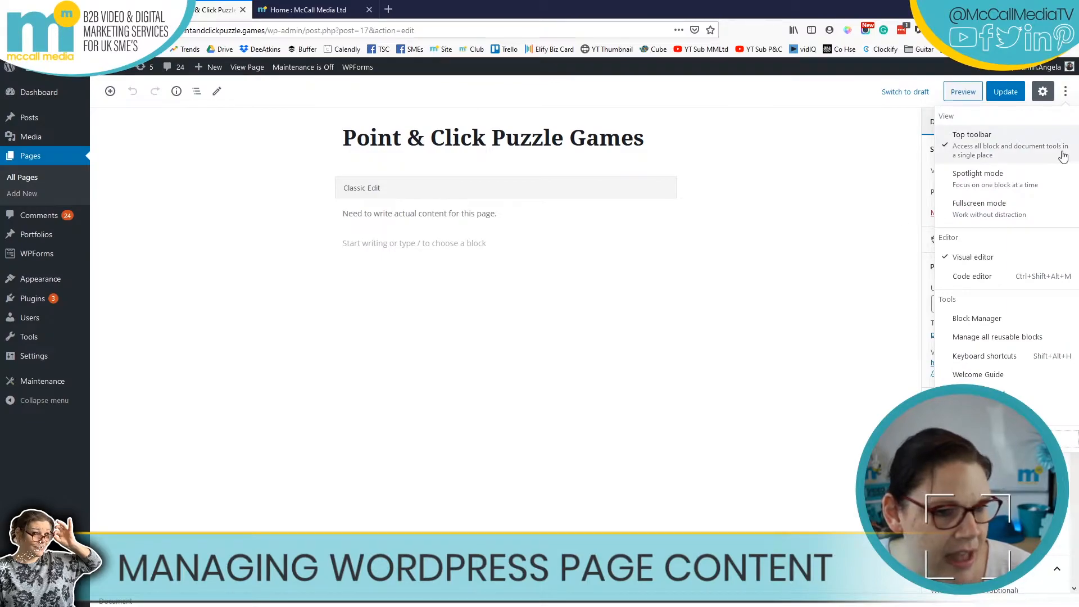
{"action": "left_click", "coordinate": [834, 302]}
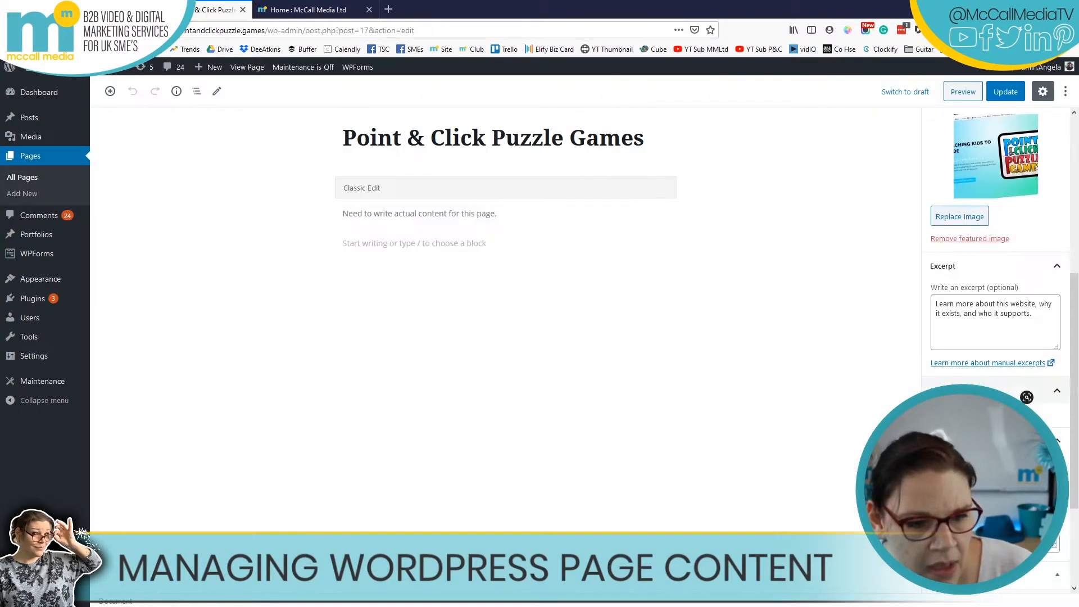
- Review the page's document settings and block navigation, and select the Classic block and the empty paragraph to compare their options
{"action": "scroll", "coordinate": [995, 253], "scroll_direction": "down", "scroll_amount": 3}
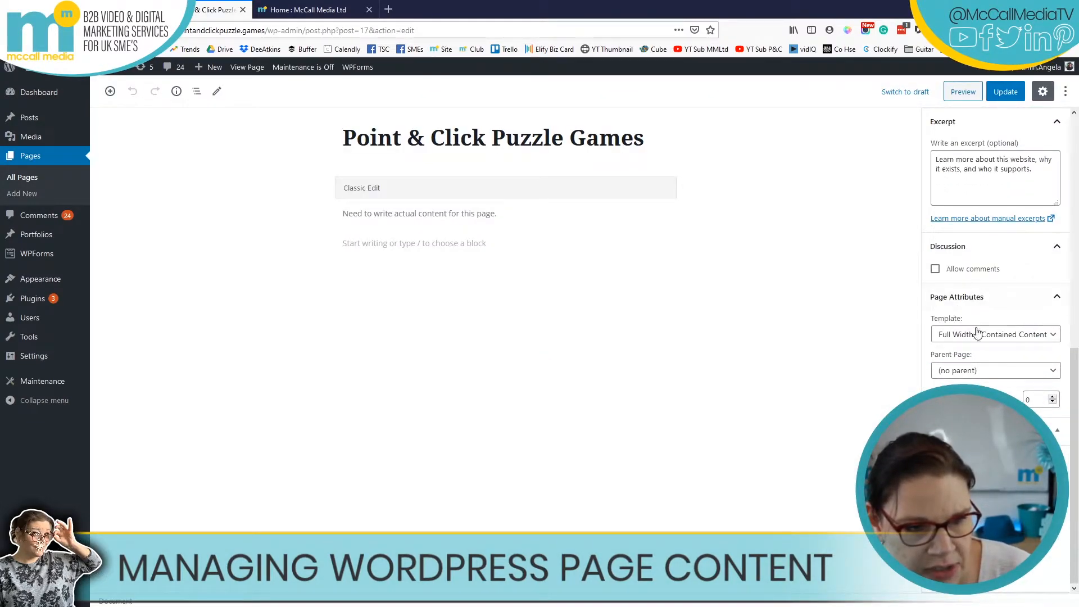
{"action": "scroll", "coordinate": [970, 296], "scroll_direction": "up", "scroll_amount": 5}
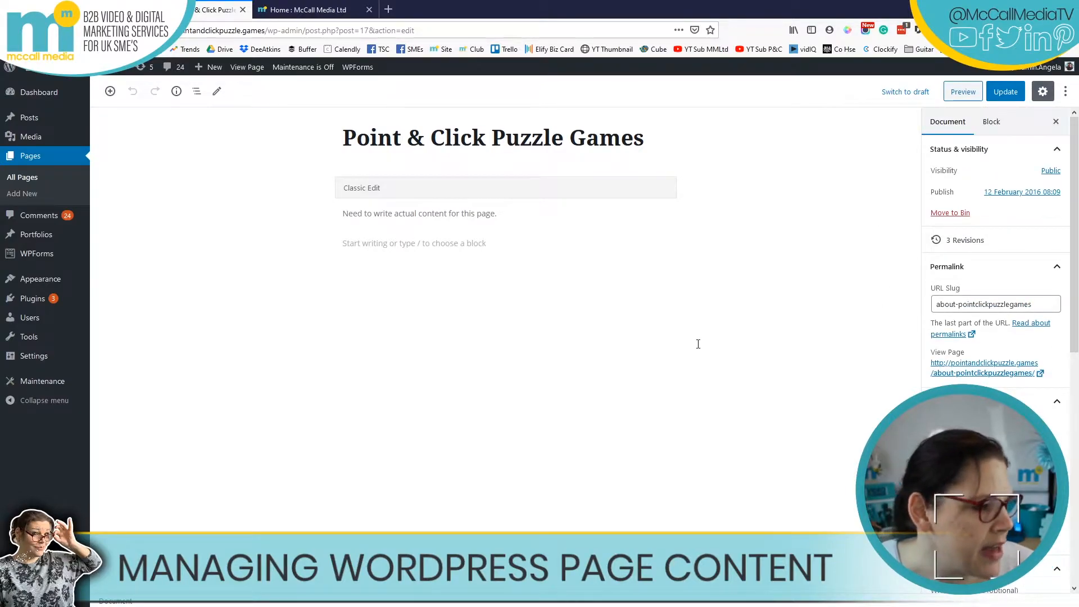
{"action": "left_click", "coordinate": [196, 91]}
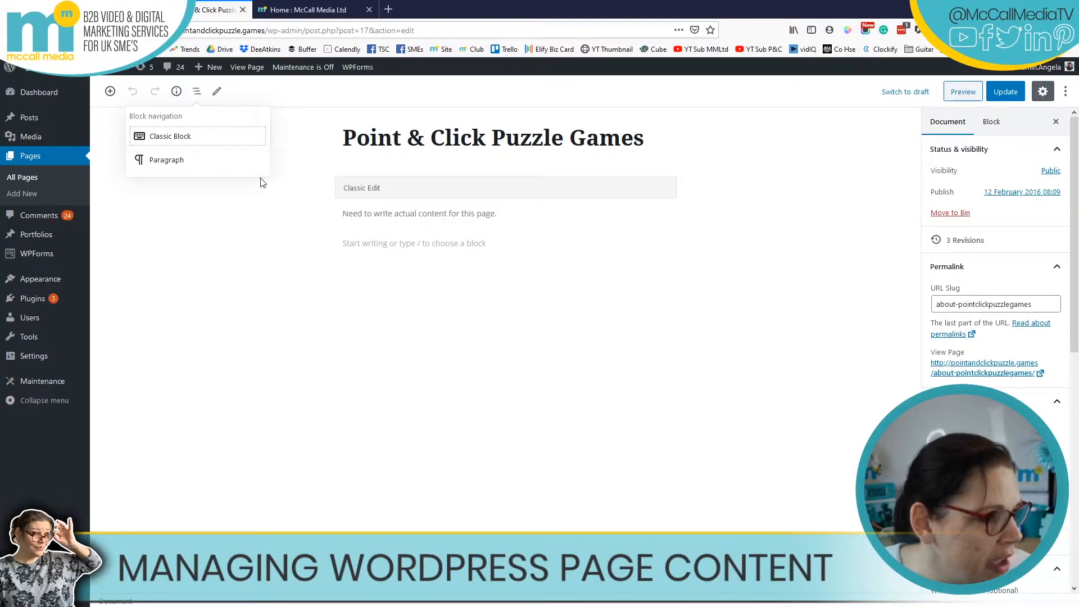
{"action": "left_click", "coordinate": [464, 185]}
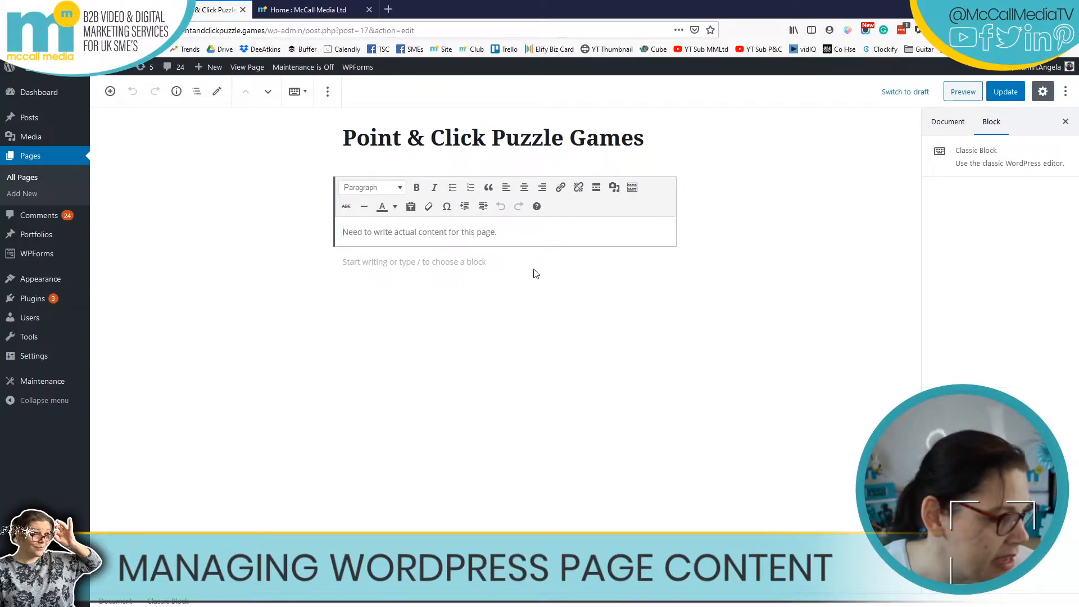
{"action": "left_click", "coordinate": [411, 263]}
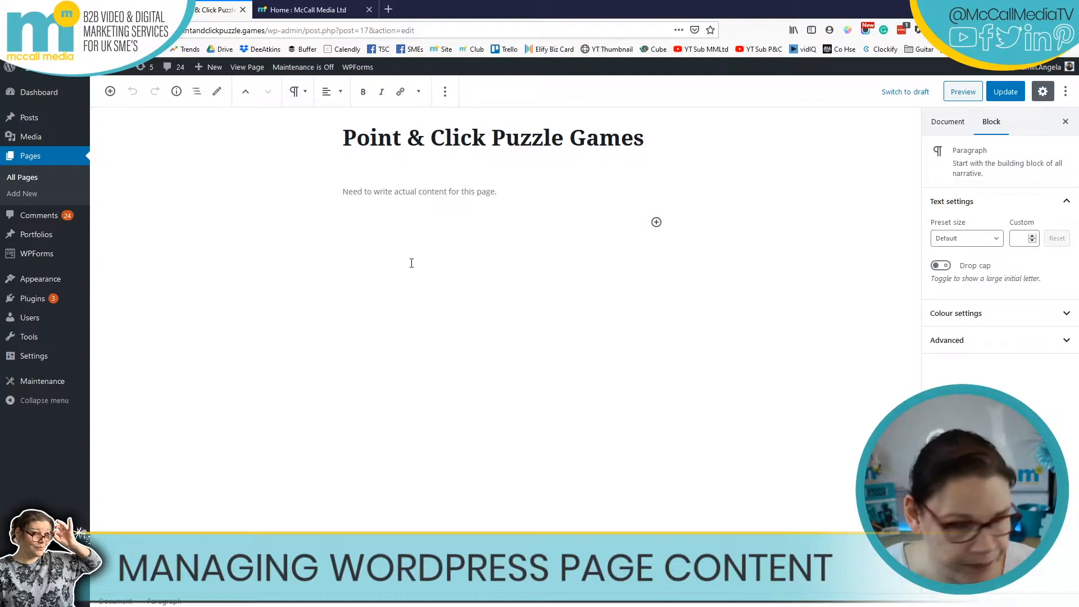
- Delete the sentence "Need to write actual content for this page." from the Classic block and check the block's transform options
{"action": "left_click", "coordinate": [483, 192]}
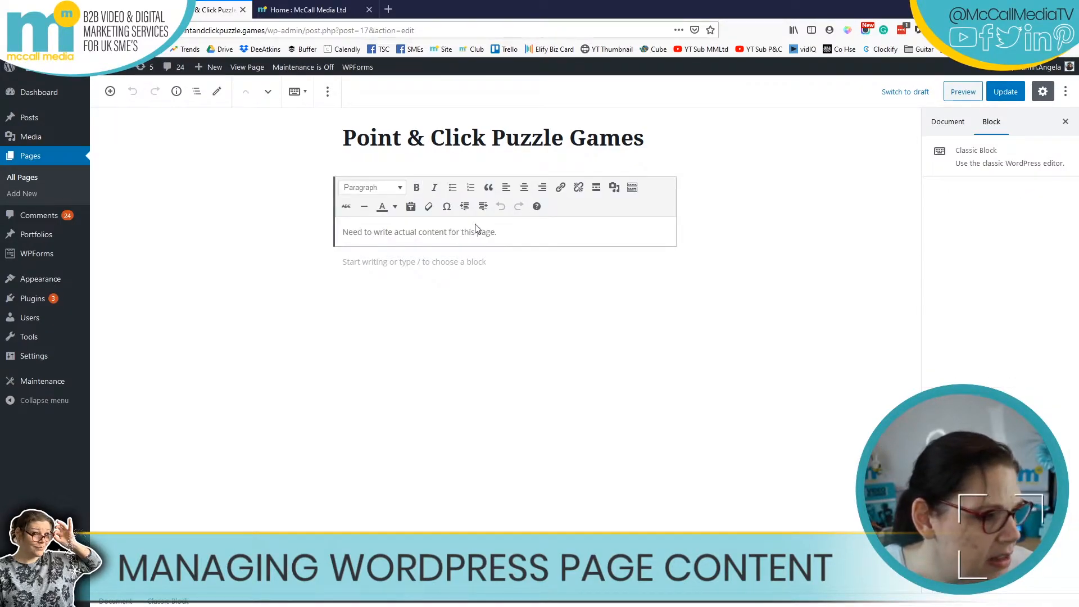
{"action": "left_click_drag", "start_coordinate": [528, 230], "coordinate": [242, 238]}
{"action": "key", "text": "BackSpace"}
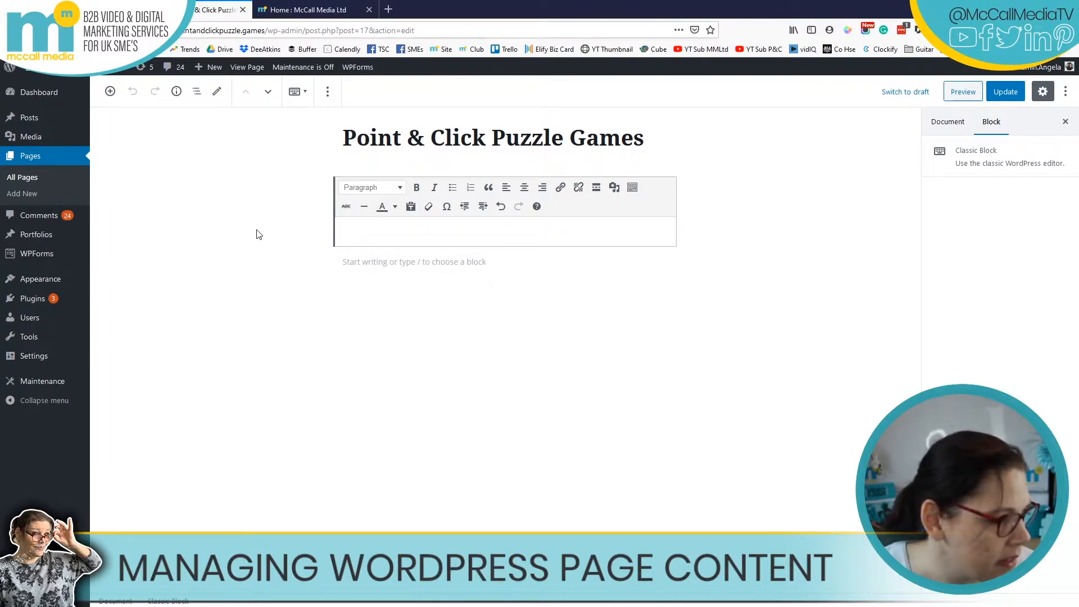
{"action": "left_click", "coordinate": [296, 92]}
{"action": "left_click", "coordinate": [296, 92]}
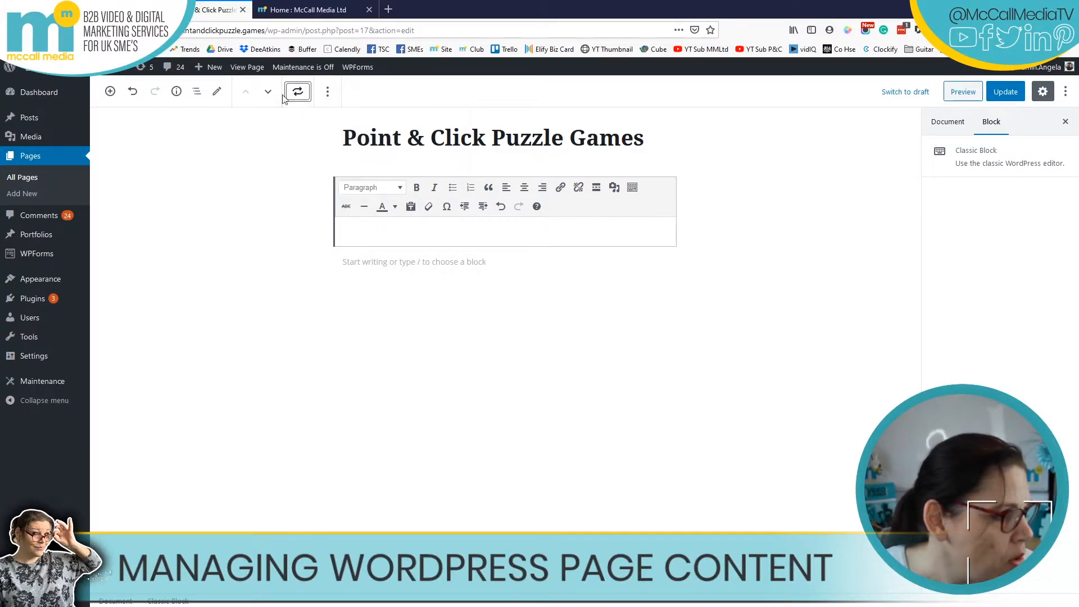
- Show the page's document settings and open the block chooser between the emptied Classic block and the empty paragraph
{"action": "left_click", "coordinate": [991, 155]}
{"action": "left_click", "coordinate": [947, 122]}
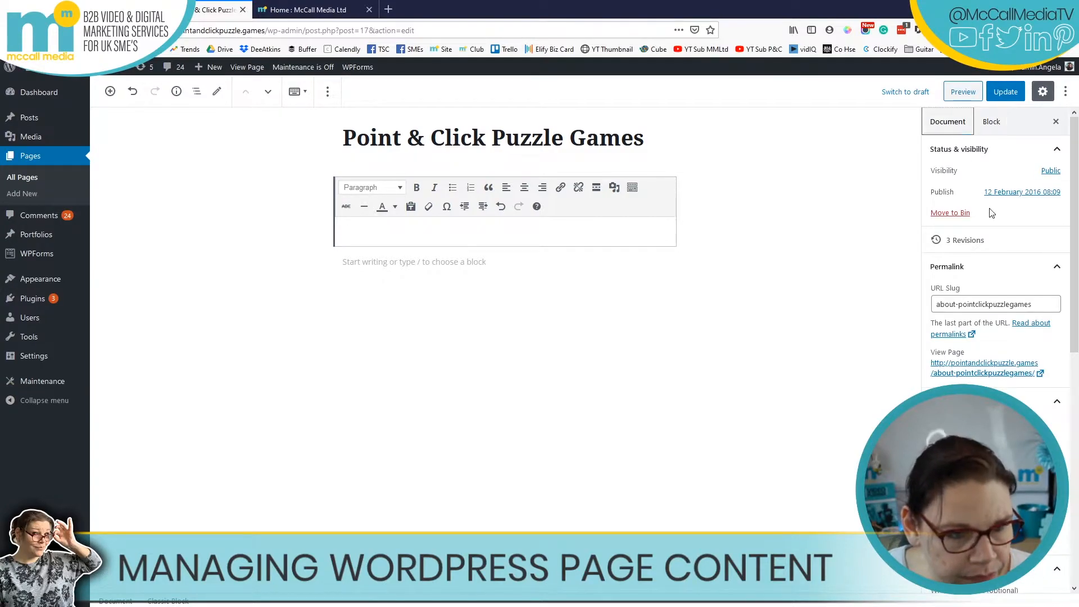
{"action": "left_click", "coordinate": [387, 264]}
{"action": "left_click", "coordinate": [439, 237]}
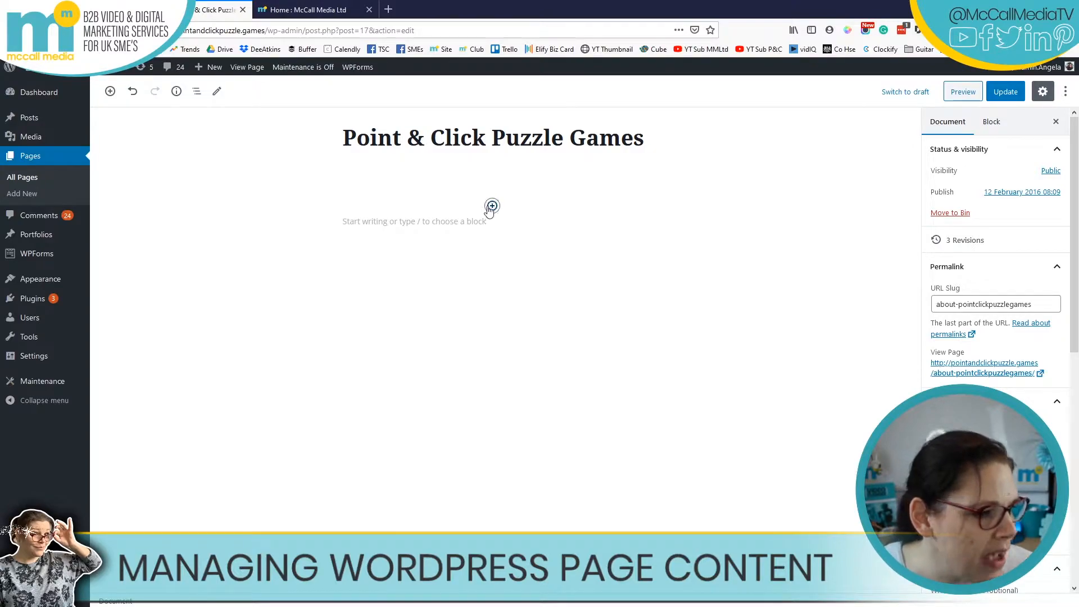
{"action": "left_click", "coordinate": [492, 206]}
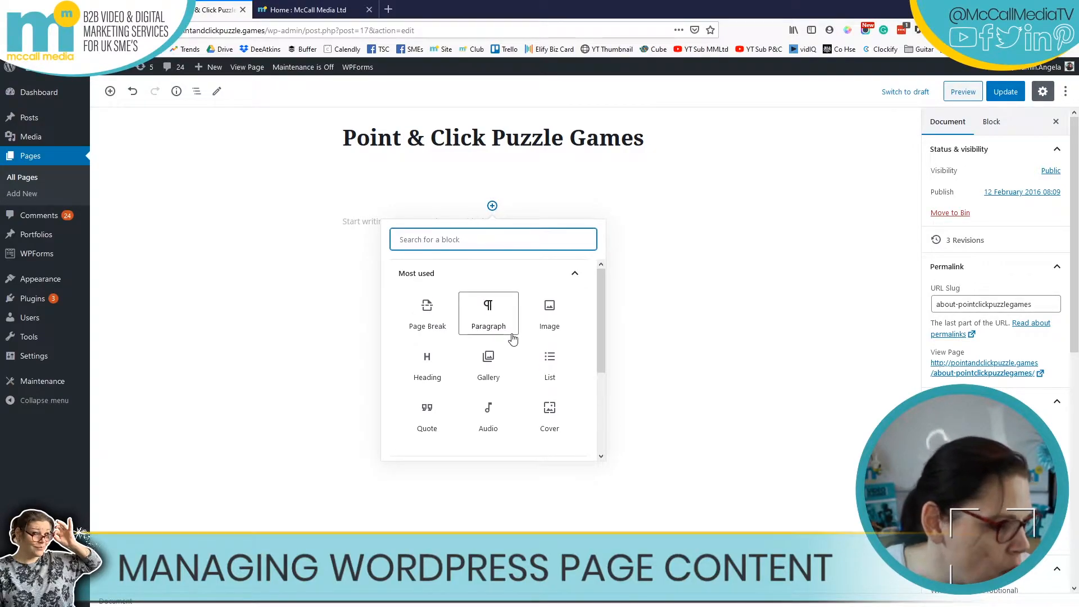
- Examine the McCall Media About Us page in the second tab, looking at how its text and images are laid out
{"action": "left_click", "coordinate": [347, 10]}
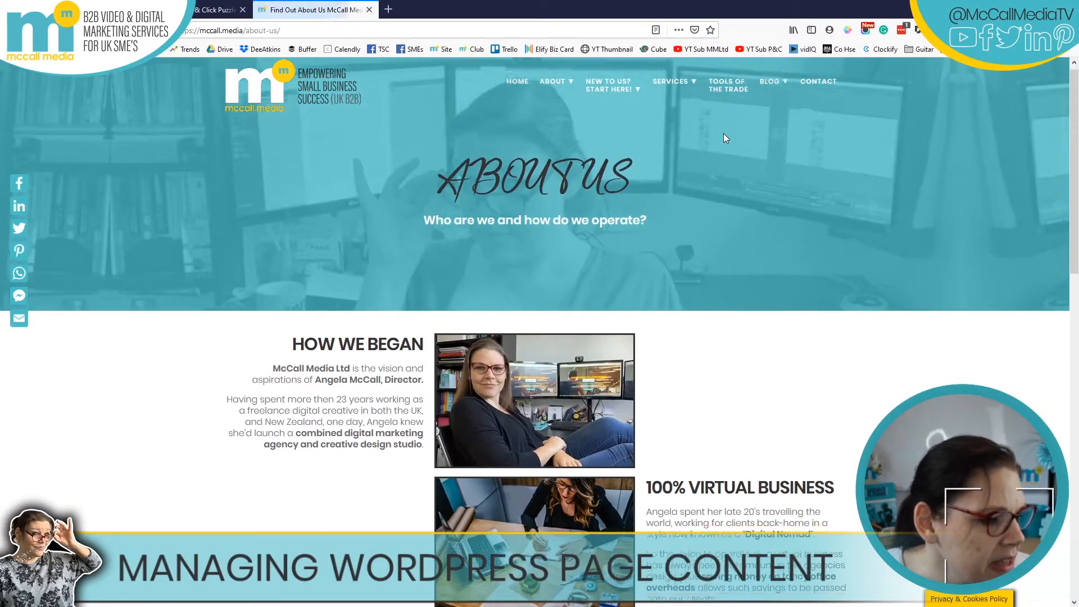
{"action": "scroll", "coordinate": [615, 335], "scroll_direction": "down", "scroll_amount": 3}
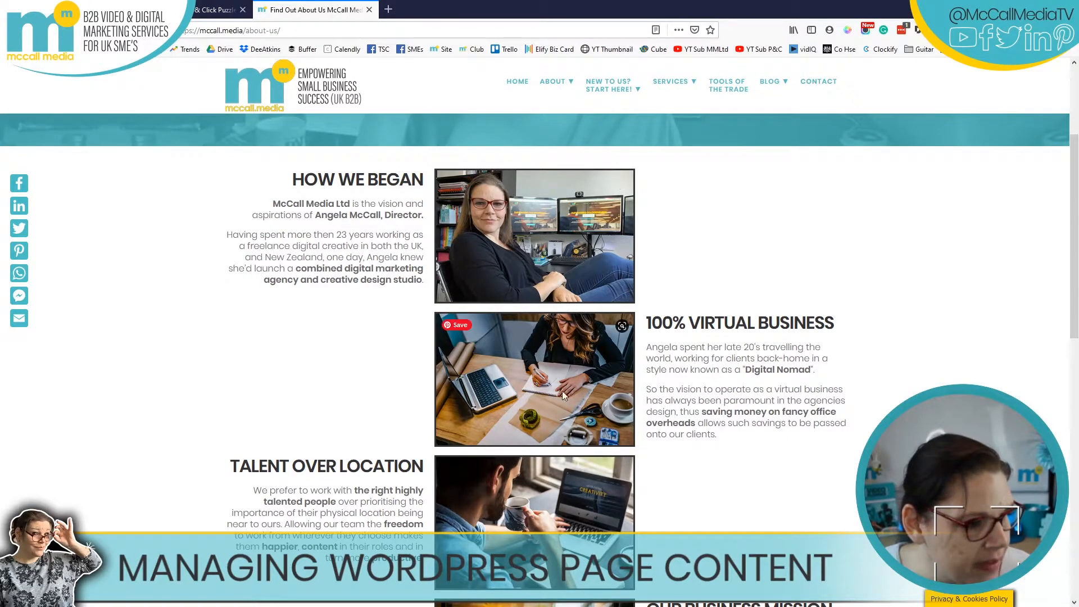
{"action": "scroll", "coordinate": [564, 446], "scroll_direction": "down", "scroll_amount": 6}
{"action": "scroll", "coordinate": [564, 442], "scroll_direction": "up", "scroll_amount": 6}
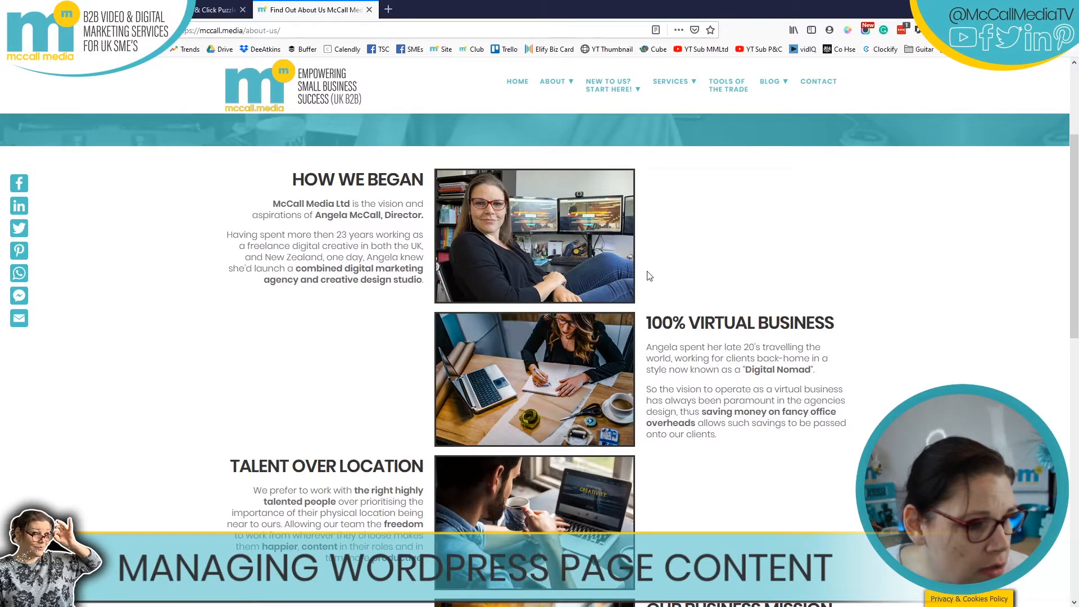
{"action": "scroll", "coordinate": [723, 232], "scroll_direction": "down", "scroll_amount": 4}
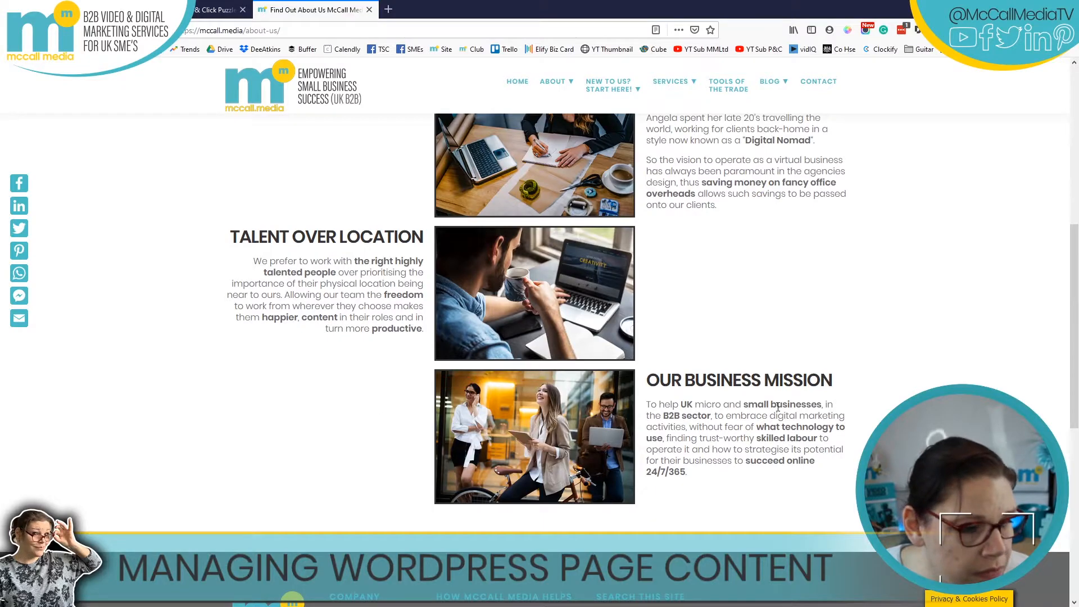
{"action": "scroll", "coordinate": [683, 233], "scroll_direction": "up", "scroll_amount": 7}
{"action": "scroll", "coordinate": [683, 232], "scroll_direction": "down", "scroll_amount": 2}
{"action": "scroll", "coordinate": [683, 233], "scroll_direction": "up", "scroll_amount": 2}
- Open the About You page of the McCall Media site and look over its alternating text and image sections
{"action": "mouse_move", "coordinate": [559, 83]}
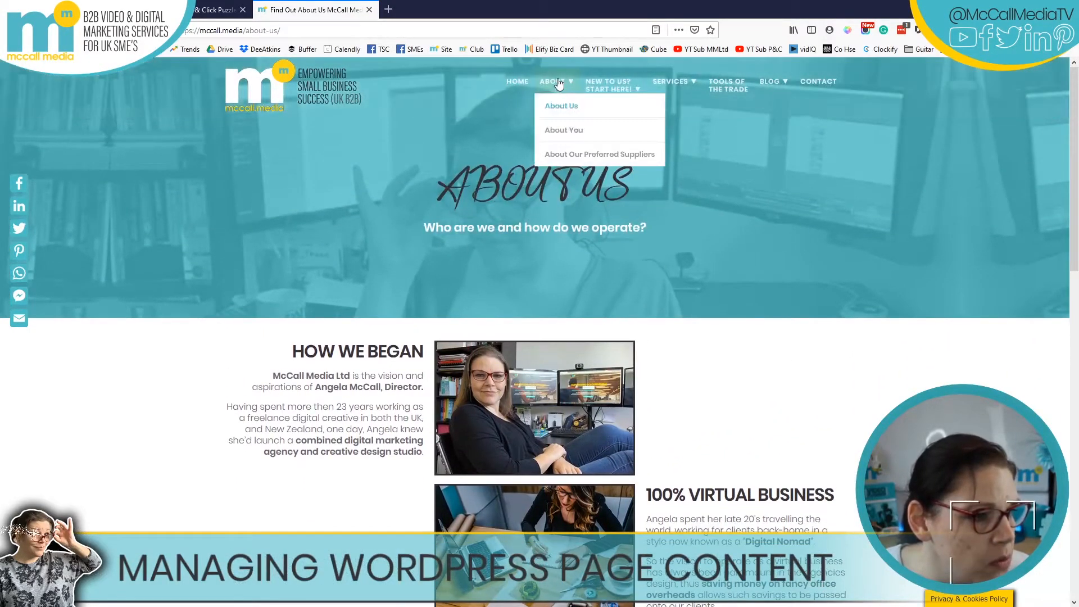
{"action": "left_click", "coordinate": [569, 130]}
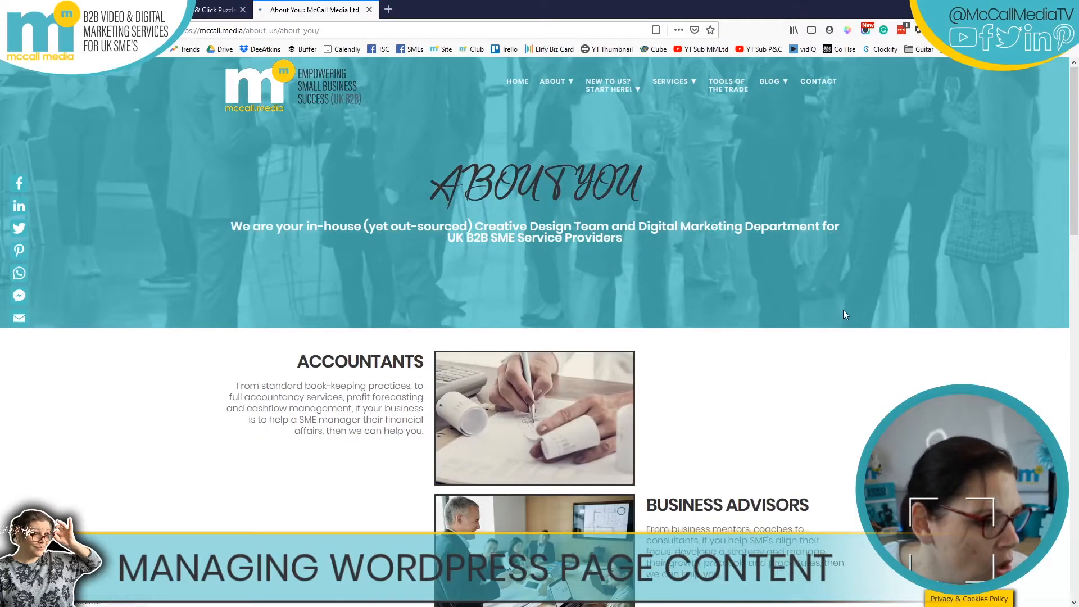
{"action": "scroll", "coordinate": [843, 309], "scroll_direction": "down", "scroll_amount": 5}
{"action": "scroll", "coordinate": [847, 316], "scroll_direction": "down", "scroll_amount": 11}
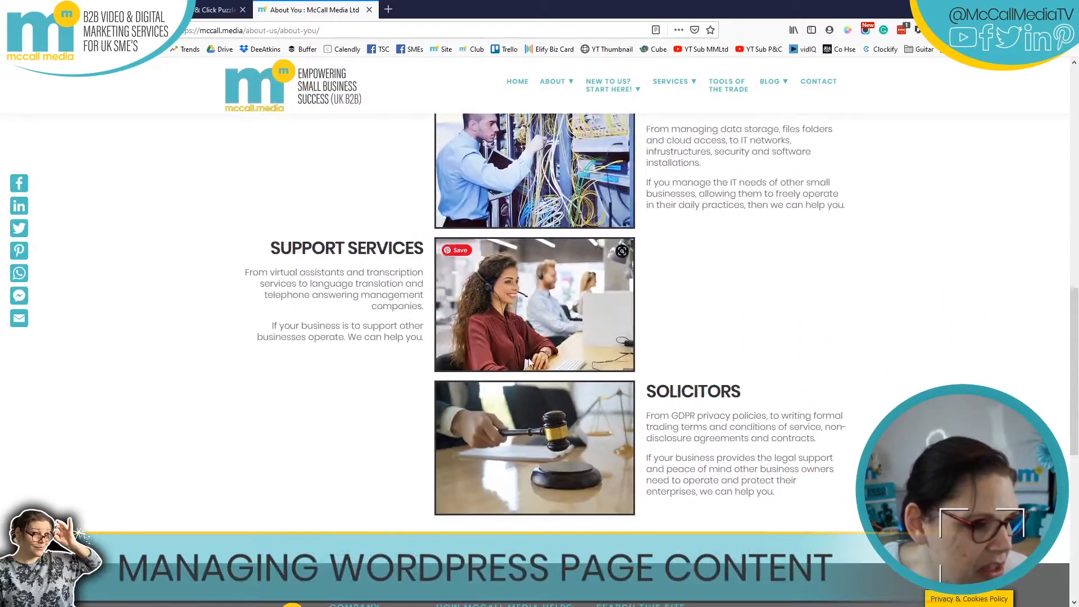
{"action": "scroll", "coordinate": [735, 371], "scroll_direction": "up", "scroll_amount": 15}
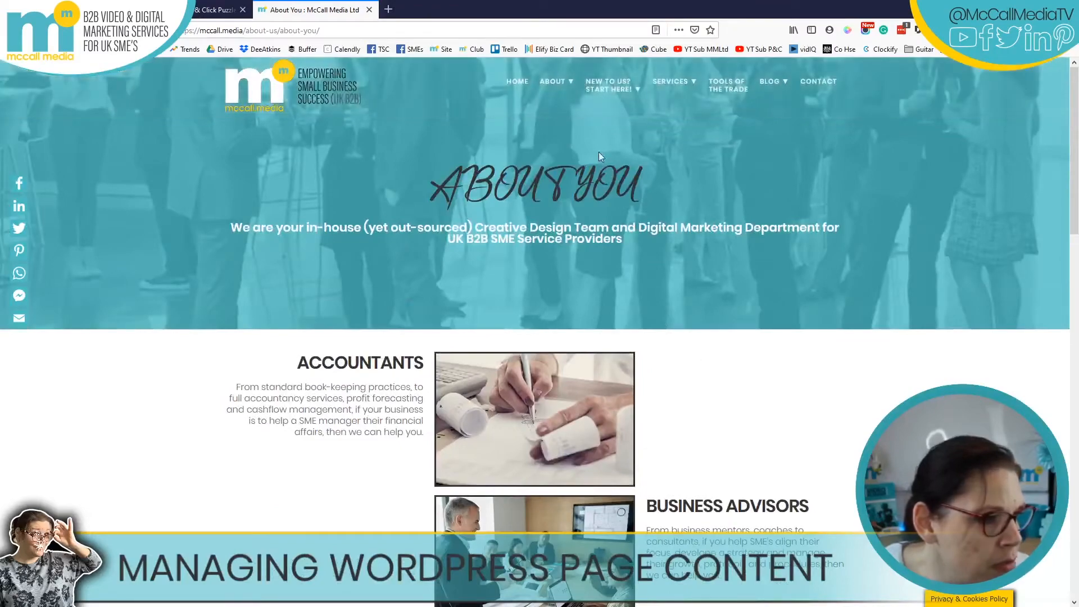
- Open the McCall Media Services page and examine its introduction and multi-column layout of services
{"action": "mouse_move", "coordinate": [569, 79]}
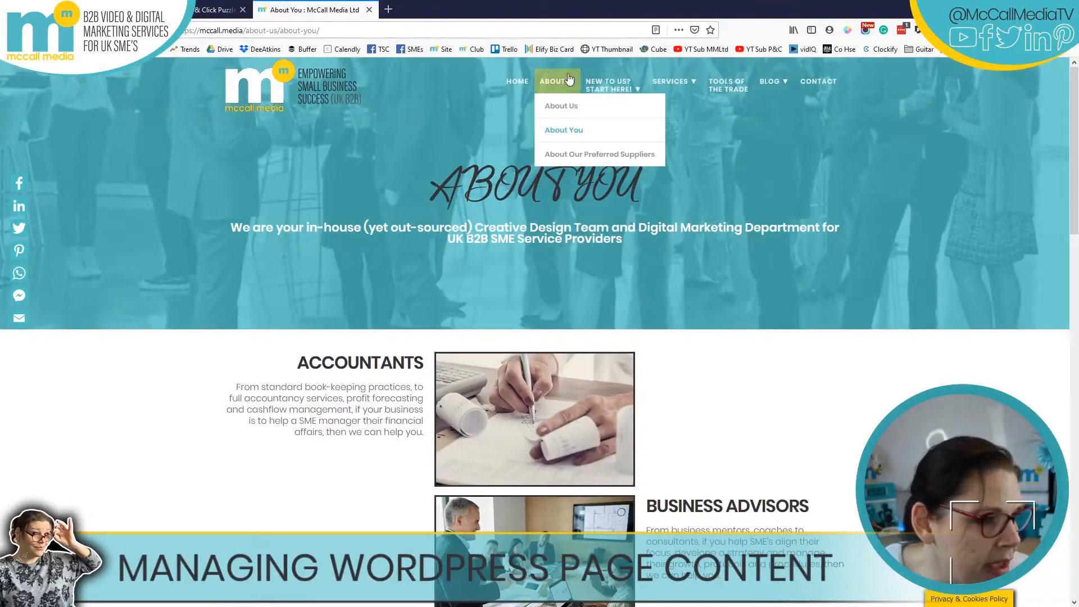
{"action": "left_click", "coordinate": [670, 83]}
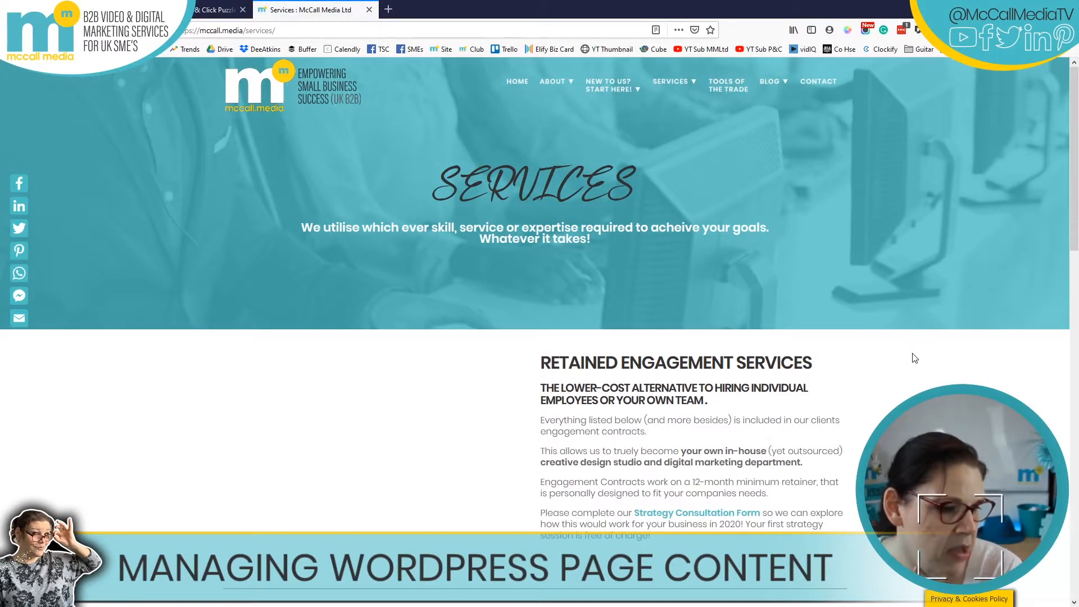
{"action": "scroll", "coordinate": [911, 357], "scroll_direction": "down", "scroll_amount": 3}
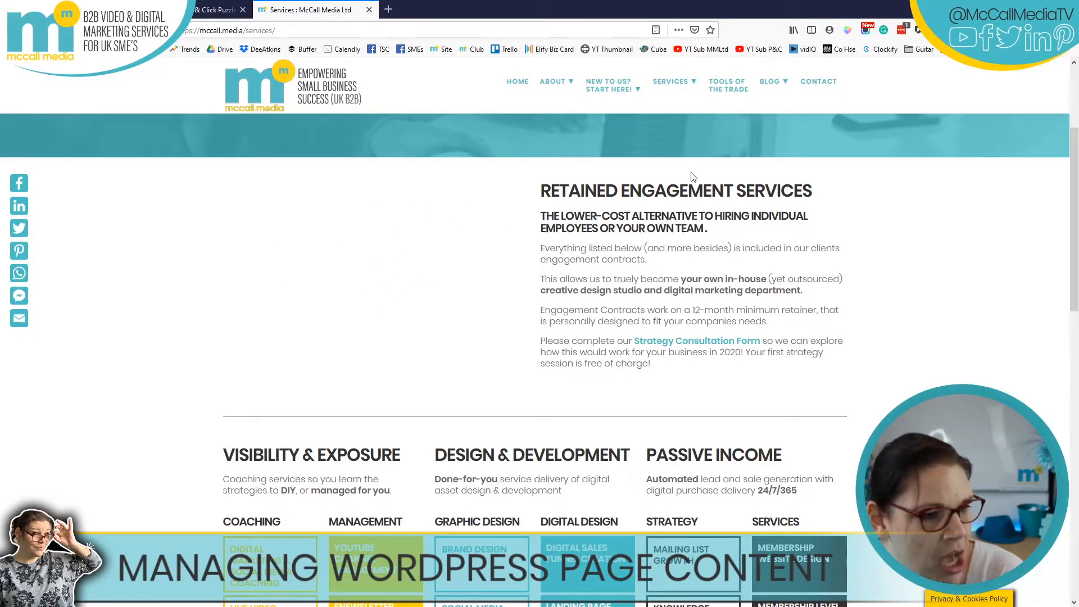
{"action": "scroll", "coordinate": [738, 273], "scroll_direction": "down", "scroll_amount": 8}
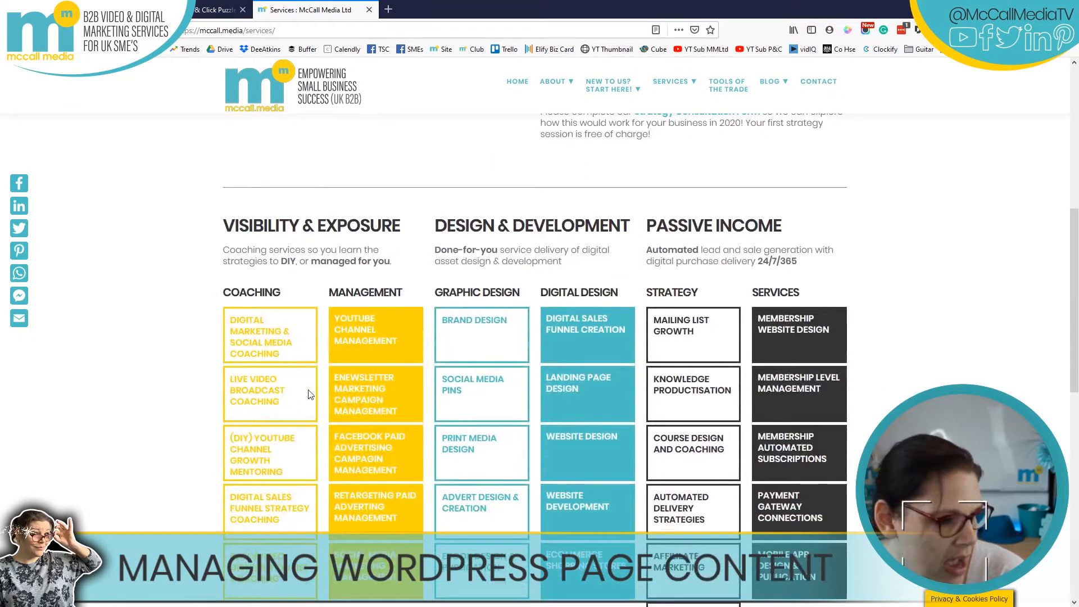
{"action": "scroll", "coordinate": [412, 313], "scroll_direction": "up", "scroll_amount": 12}
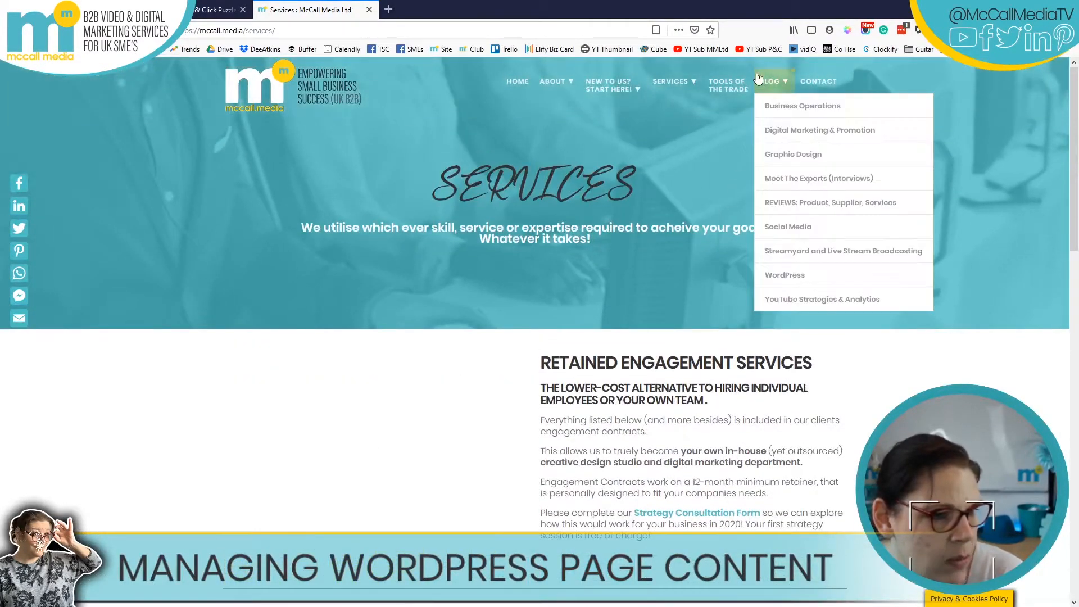
- Open the Tools of the Trade page and examine its text beside the video and its tabbed supplier section
{"action": "left_click", "coordinate": [715, 84]}
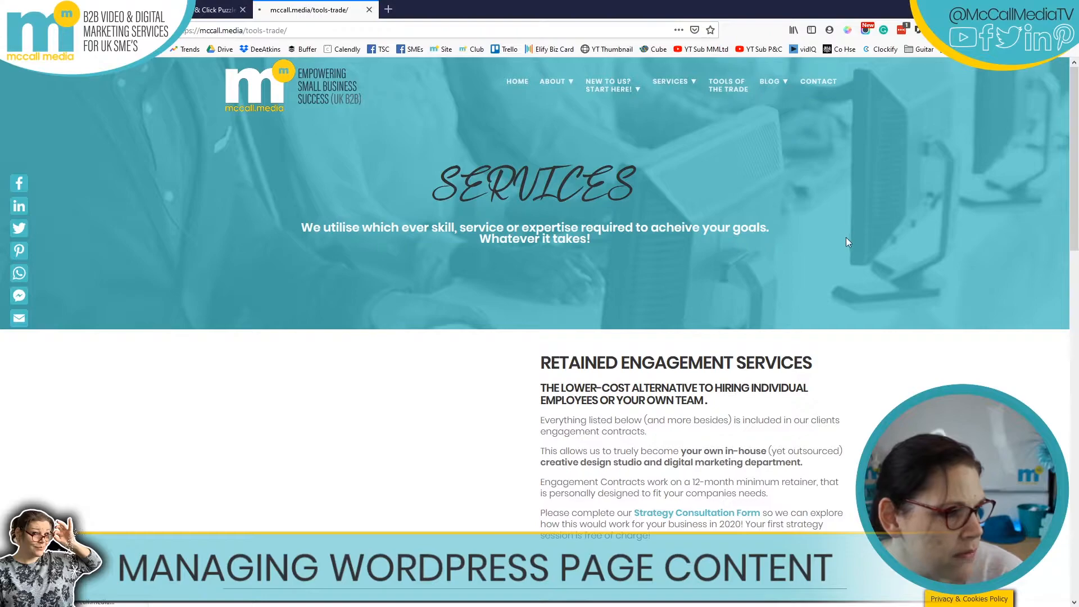
{"action": "scroll", "coordinate": [637, 257], "scroll_direction": "down", "scroll_amount": 3}
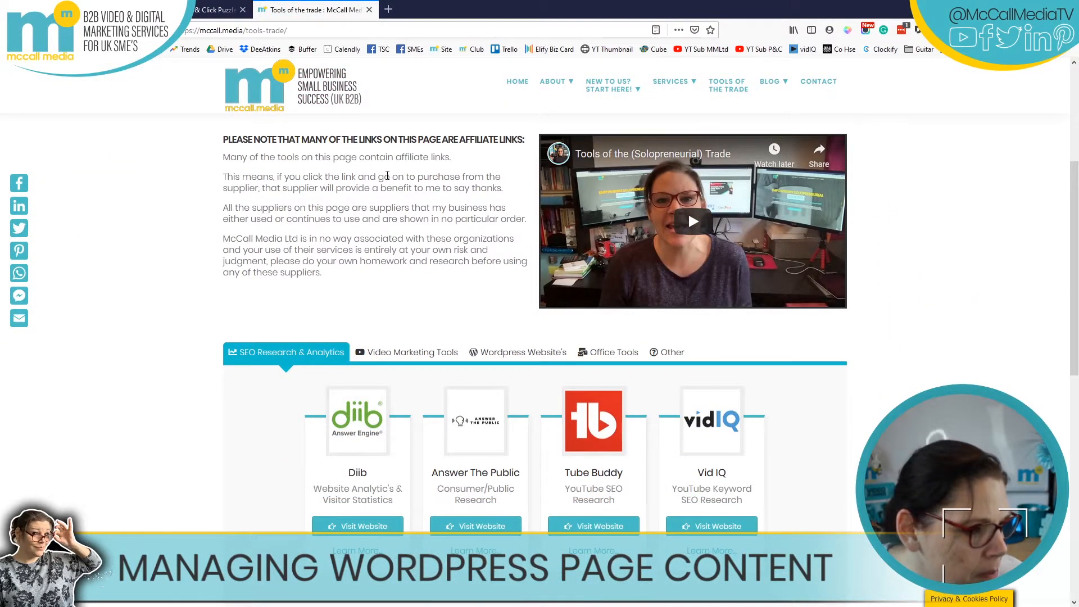
{"action": "scroll", "coordinate": [406, 223], "scroll_direction": "down", "scroll_amount": 4}
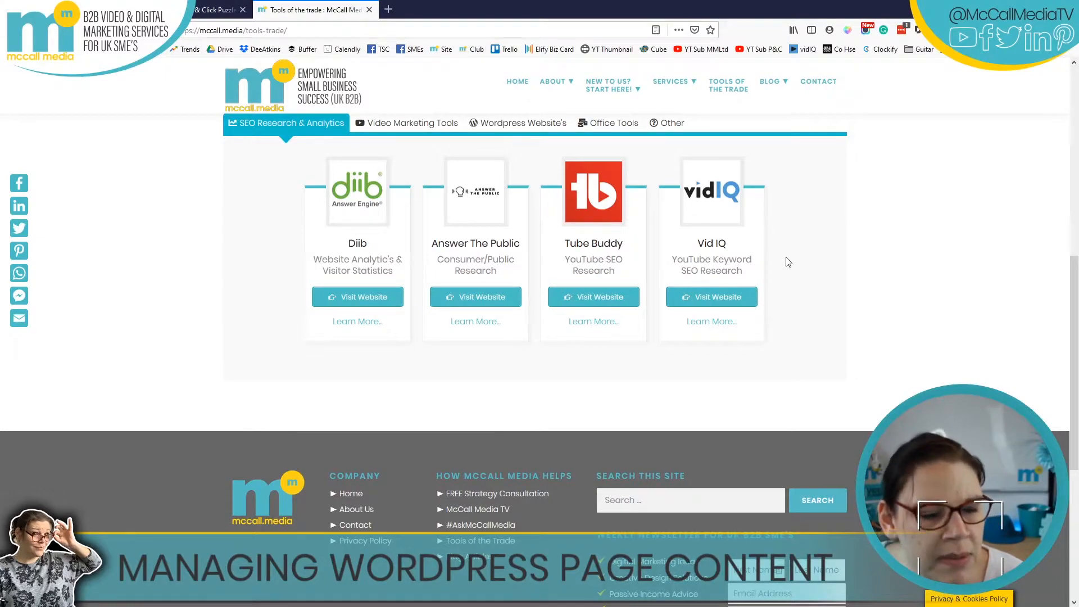
{"action": "scroll", "coordinate": [786, 251], "scroll_direction": "up", "scroll_amount": 4}
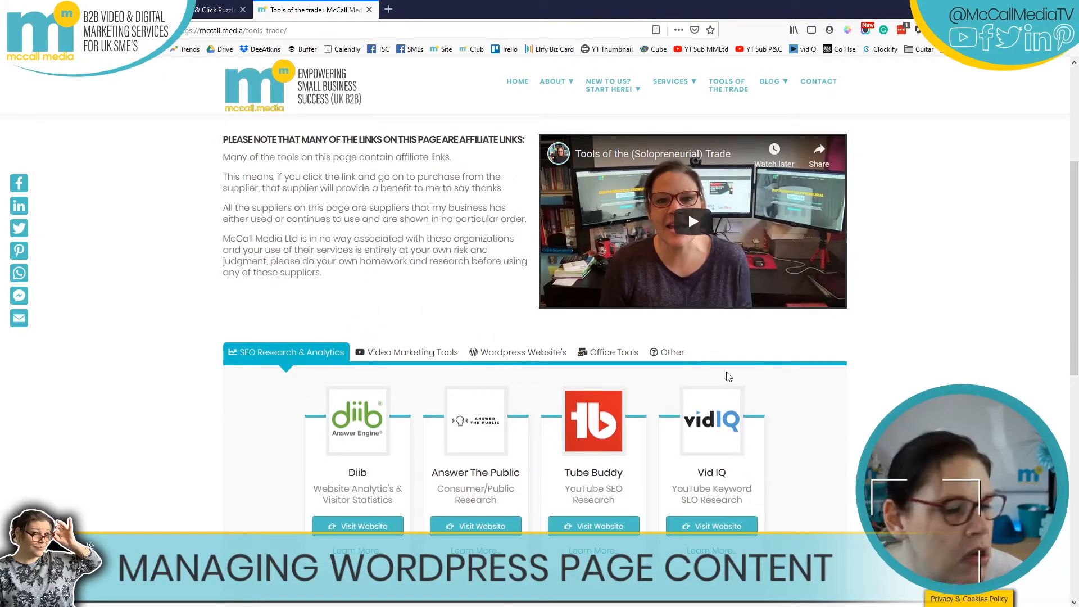
- Look through the most used and common block types in the page editor, and reopen the McCall Media About Us page for reference
{"action": "left_click", "coordinate": [216, 10]}
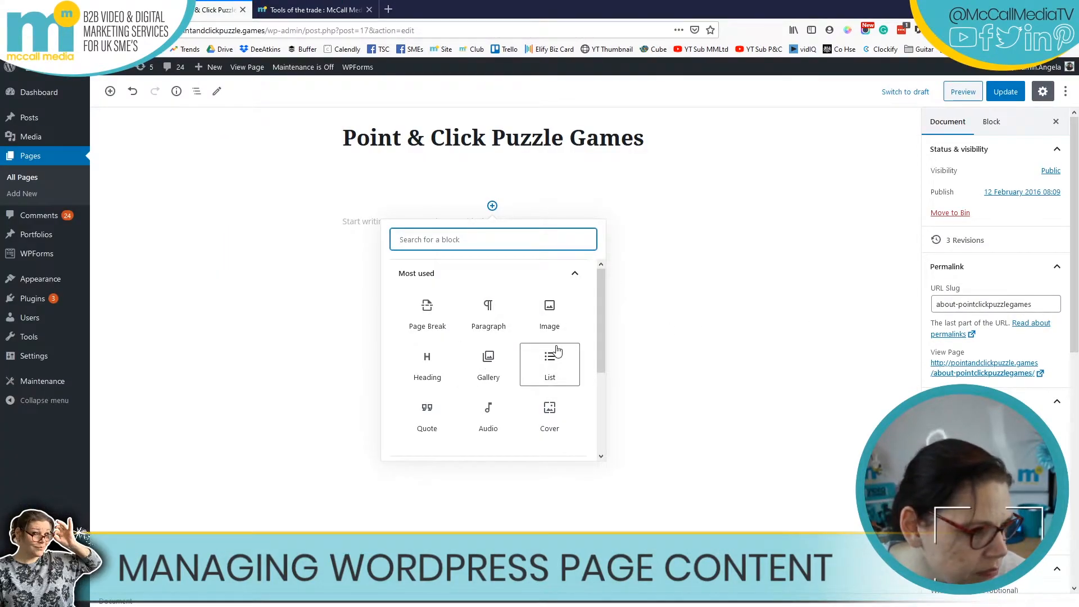
{"action": "scroll", "coordinate": [548, 366], "scroll_direction": "down", "scroll_amount": 2}
{"action": "left_click", "coordinate": [465, 359]}
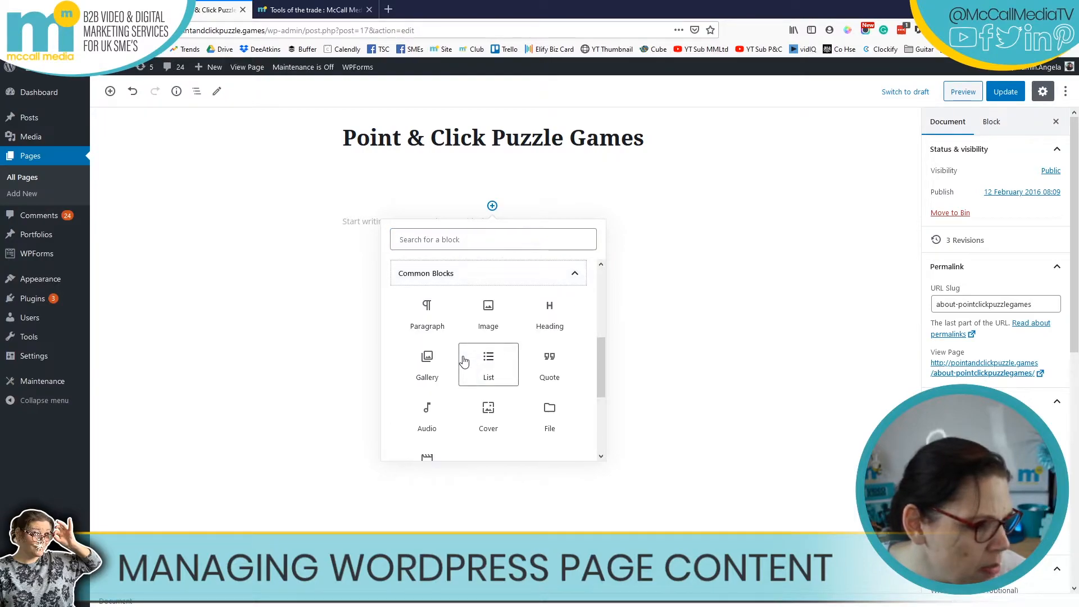
{"action": "scroll", "coordinate": [476, 357], "scroll_direction": "down", "scroll_amount": 1}
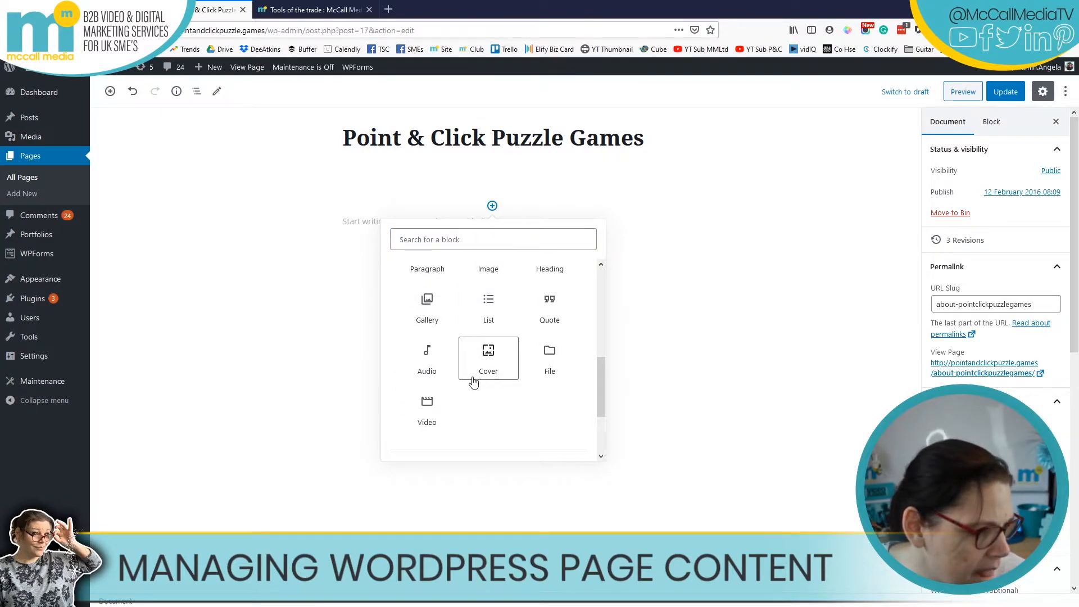
{"action": "scroll", "coordinate": [489, 413], "scroll_direction": "up", "scroll_amount": 3}
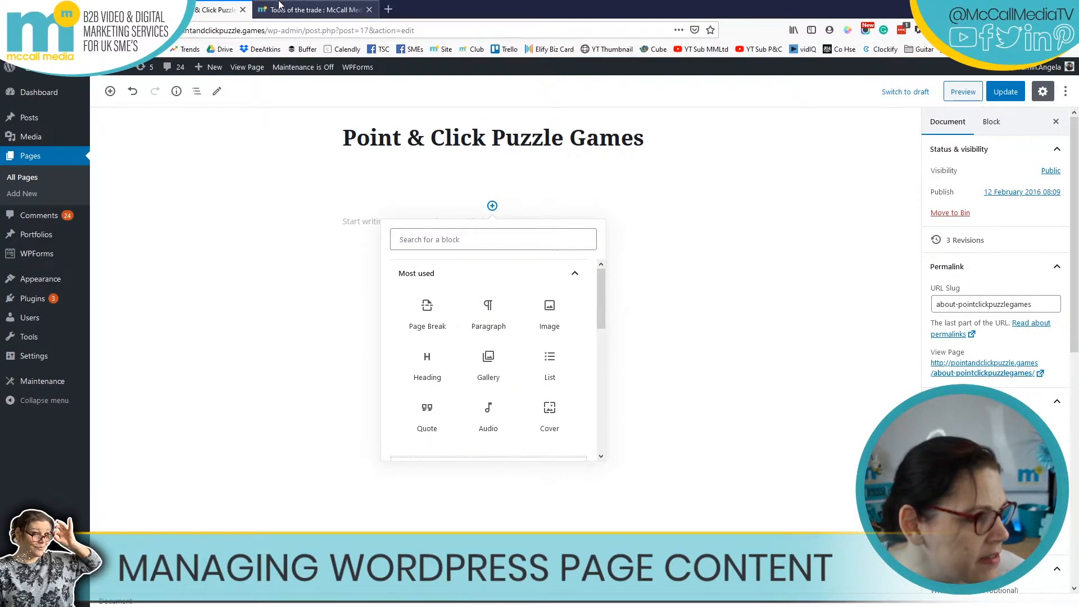
{"action": "left_click", "coordinate": [313, 9]}
{"action": "left_click", "coordinate": [561, 105]}
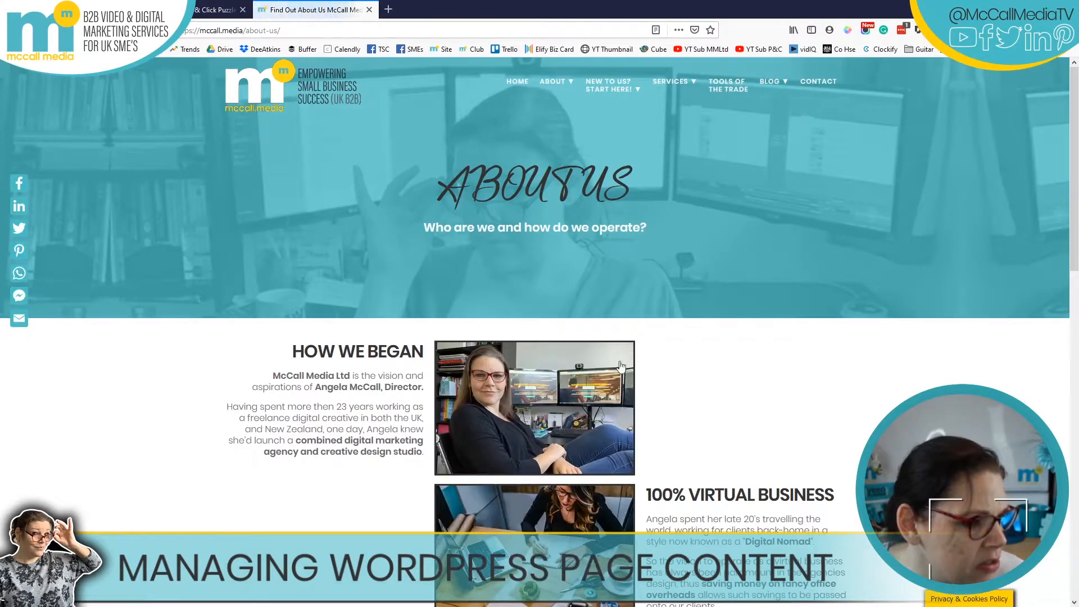
- Return to the page editor and insert a Columns block with three equal columns below the page title
{"action": "left_click", "coordinate": [220, 10]}
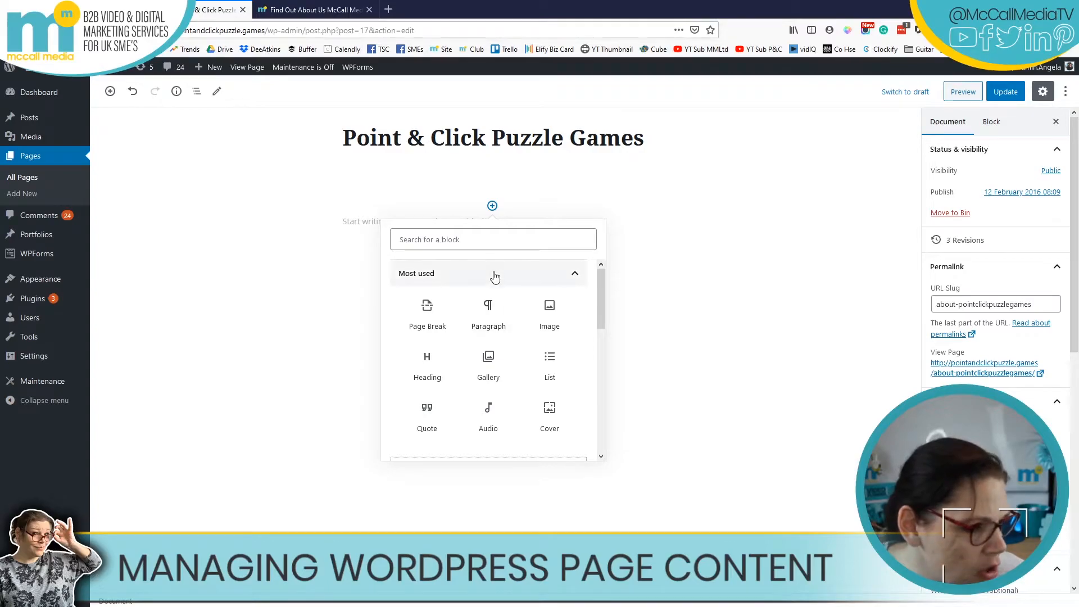
{"action": "left_click", "coordinate": [493, 236]}
{"action": "type", "text": "col"}
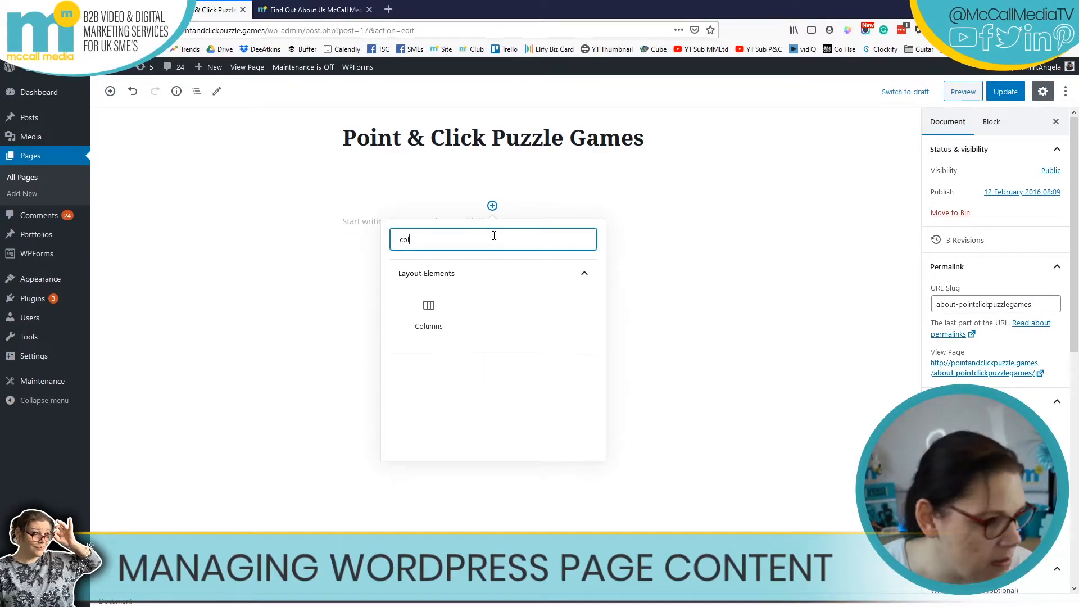
{"action": "left_click", "coordinate": [430, 307]}
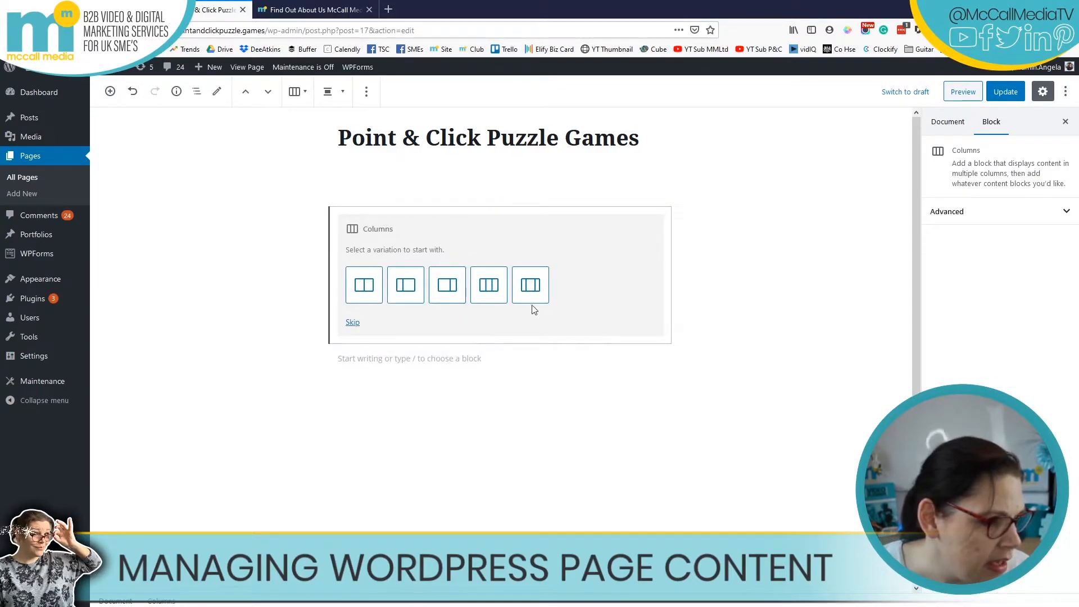
{"action": "left_click", "coordinate": [489, 284]}
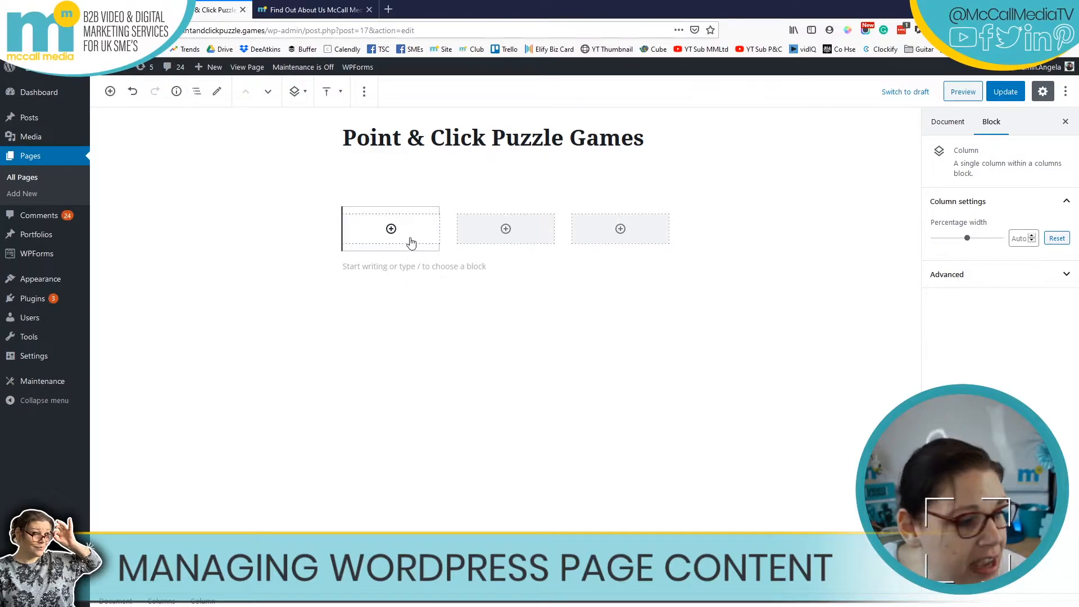
{"action": "left_click", "coordinate": [391, 228]}
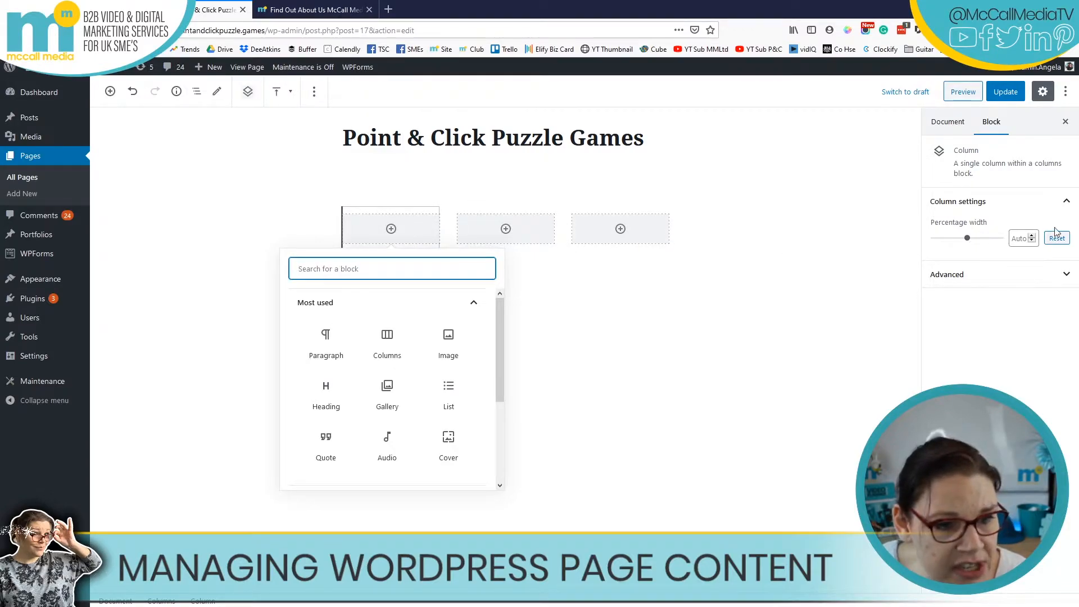
{"action": "left_click", "coordinate": [506, 228]}
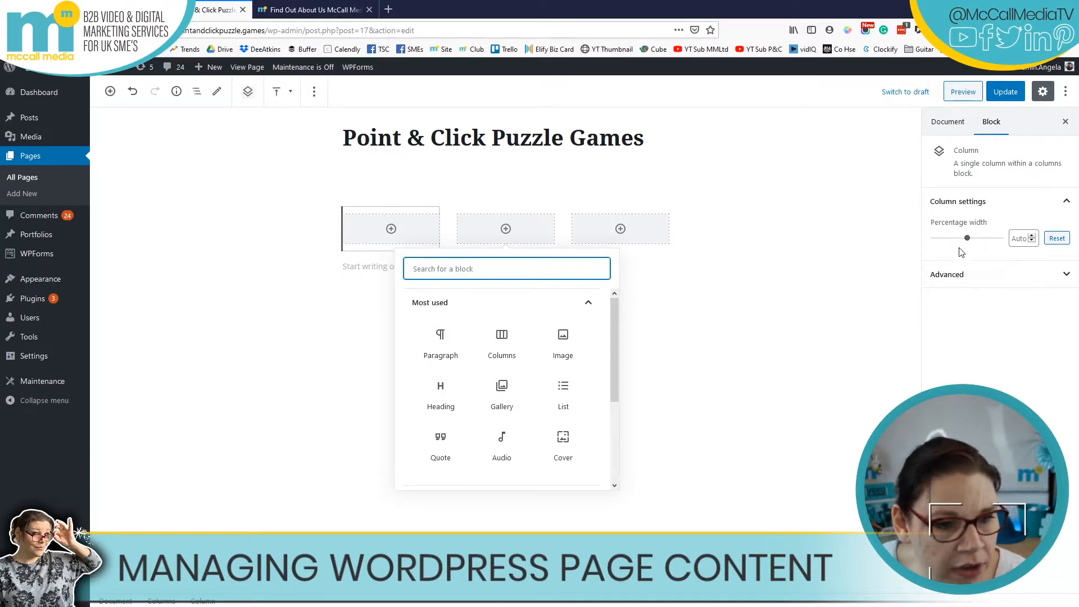
{"action": "left_click", "coordinate": [621, 230]}
{"action": "left_click", "coordinate": [855, 205]}
{"action": "left_click", "coordinate": [629, 230]}
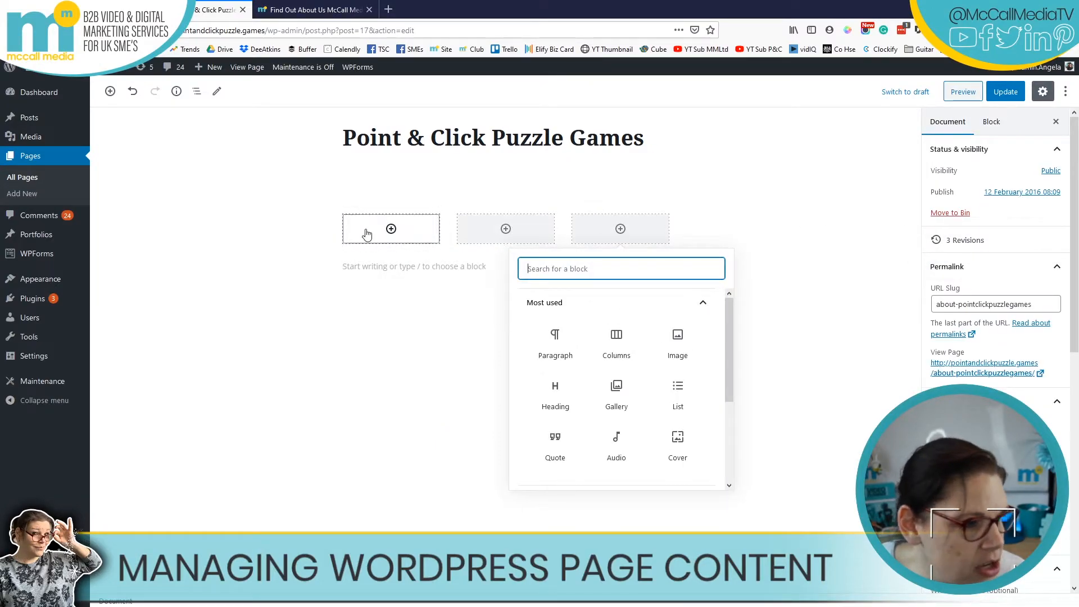
{"action": "left_click", "coordinate": [339, 232]}
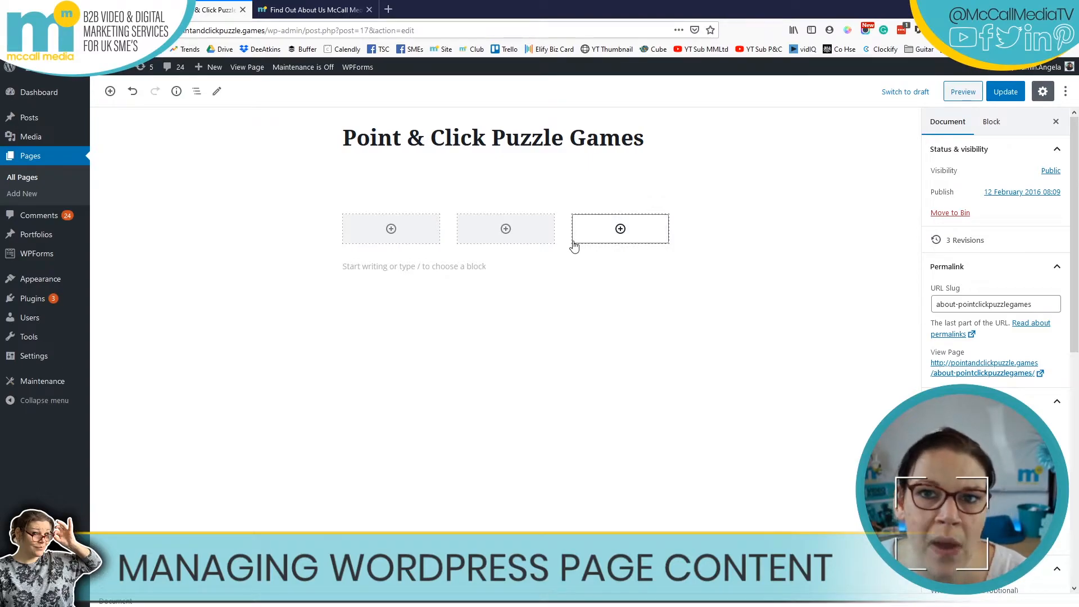
{"action": "left_click", "coordinate": [449, 235]}
{"action": "left_click", "coordinate": [386, 266]}
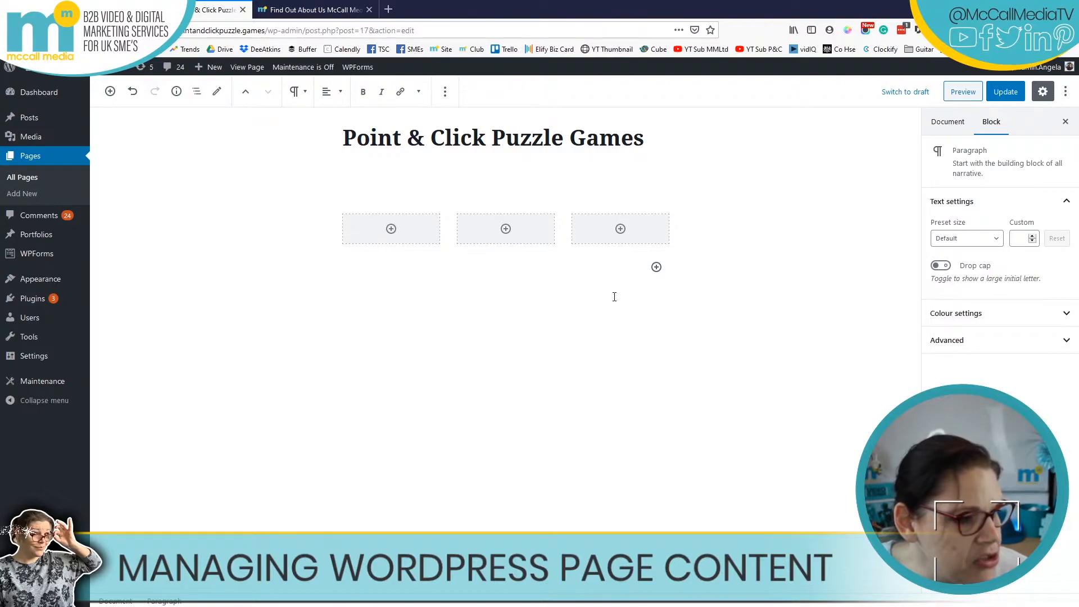
{"action": "left_click", "coordinate": [620, 229]}
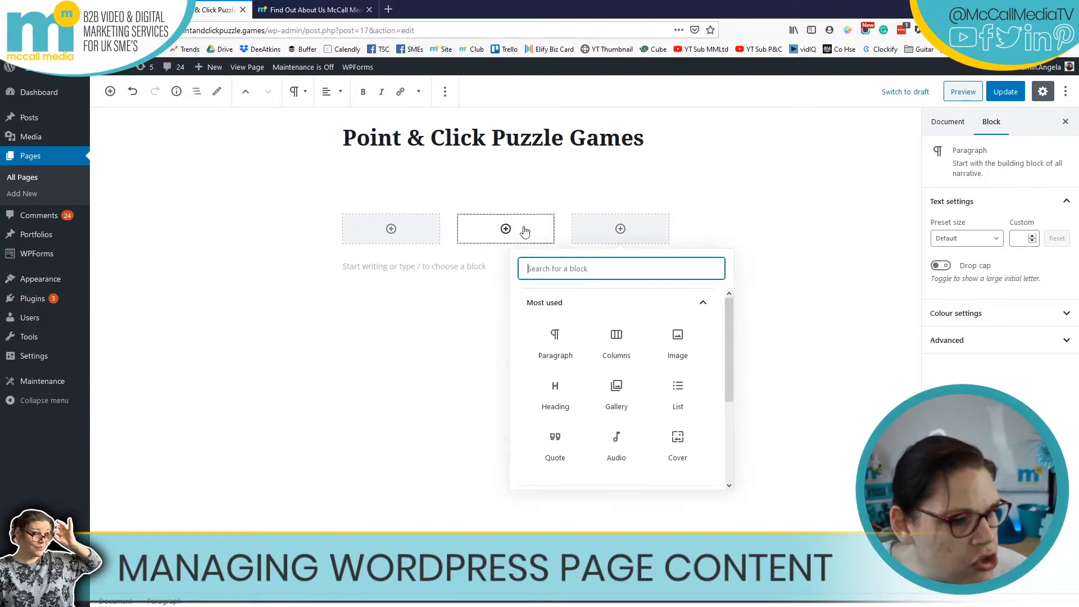
{"action": "left_click", "coordinate": [443, 215]}
{"action": "left_click", "coordinate": [764, 344]}
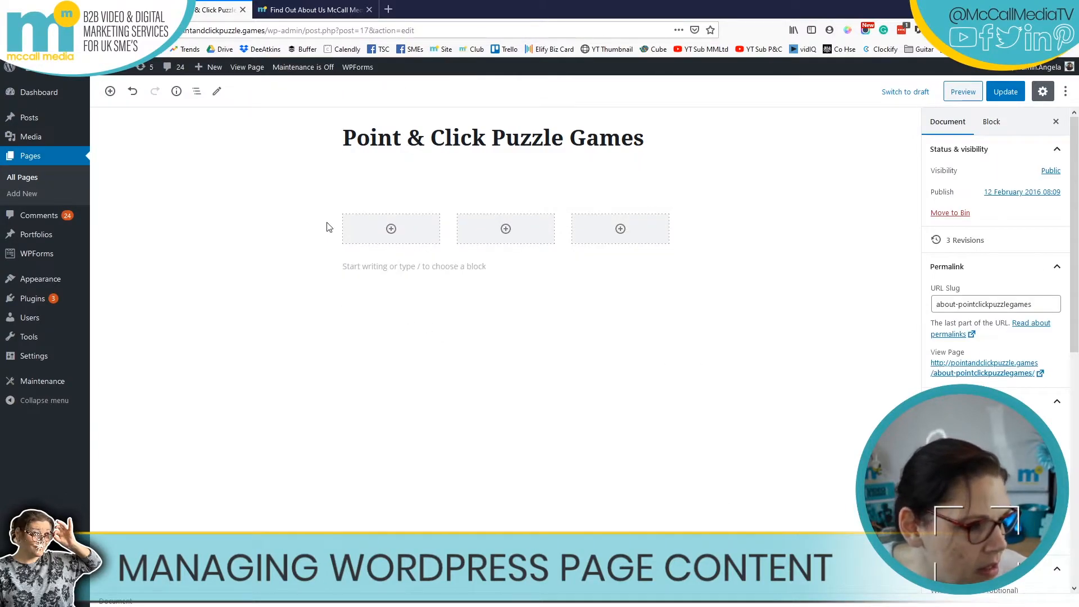
- Review the page's block structure and select the whole three-column block
{"action": "left_click", "coordinate": [196, 92]}
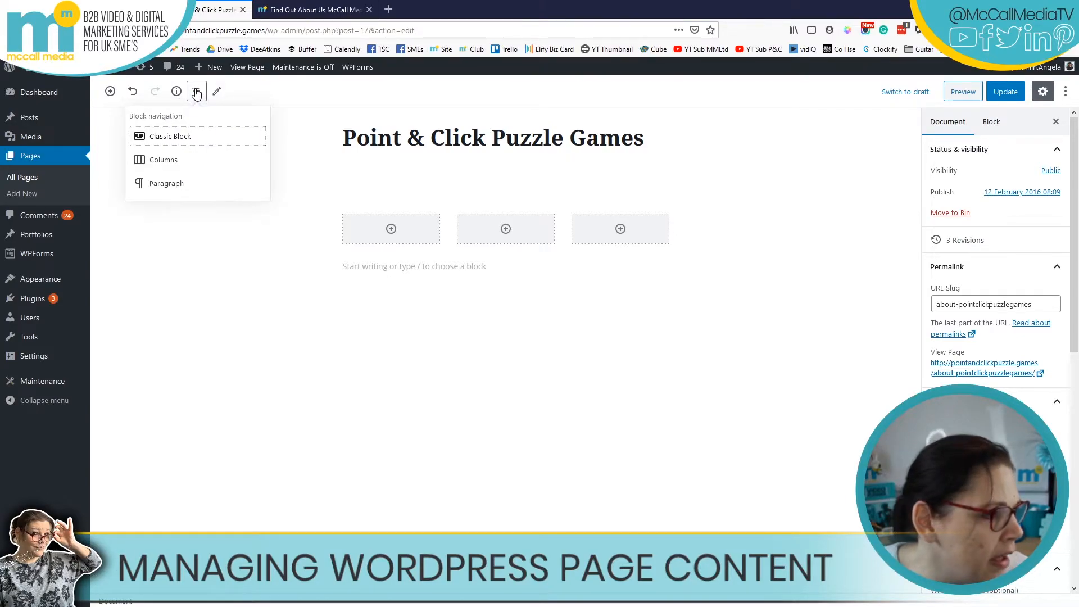
{"action": "left_click", "coordinate": [452, 235]}
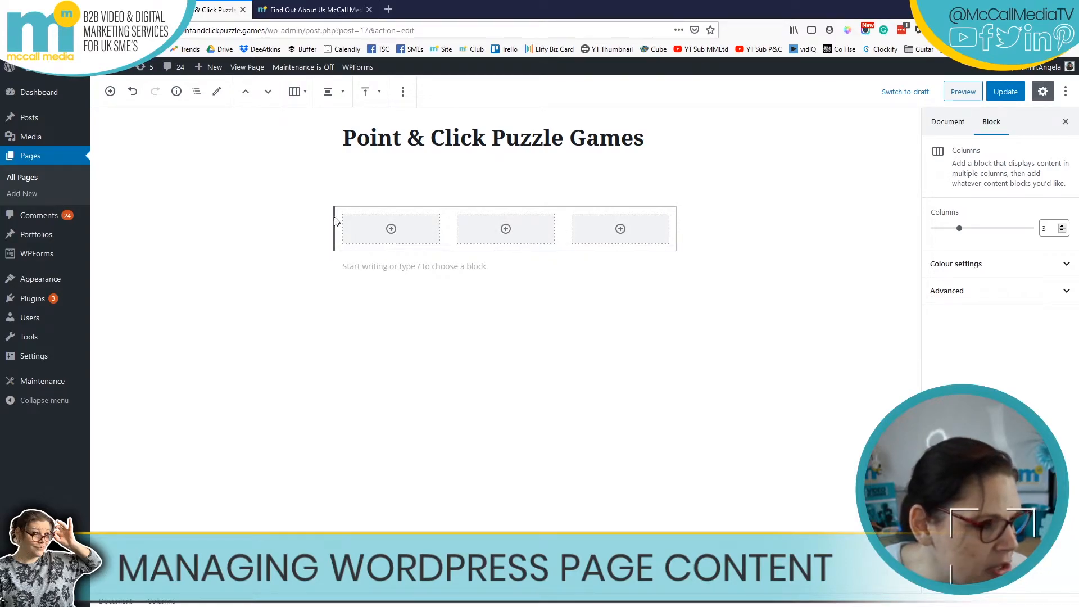
{"action": "left_click", "coordinate": [196, 95]}
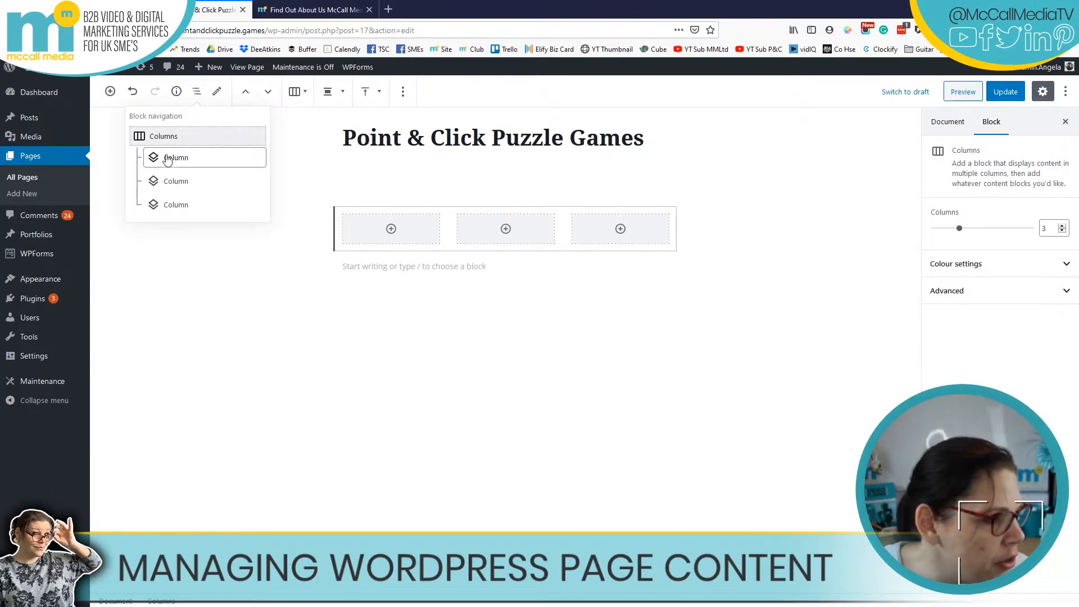
{"action": "left_click", "coordinate": [412, 159]}
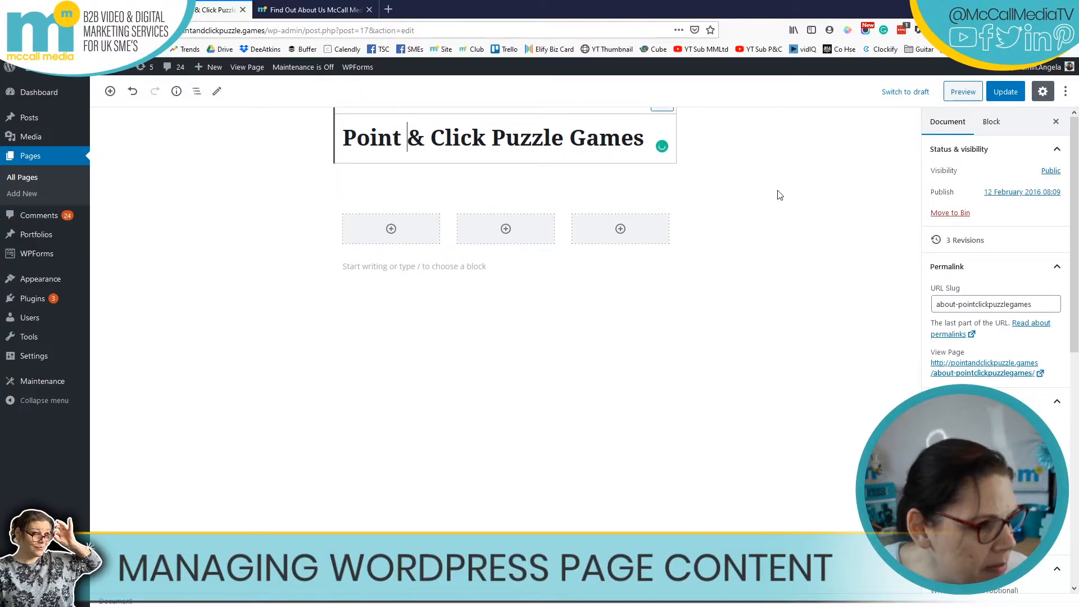
{"action": "left_click", "coordinate": [198, 94]}
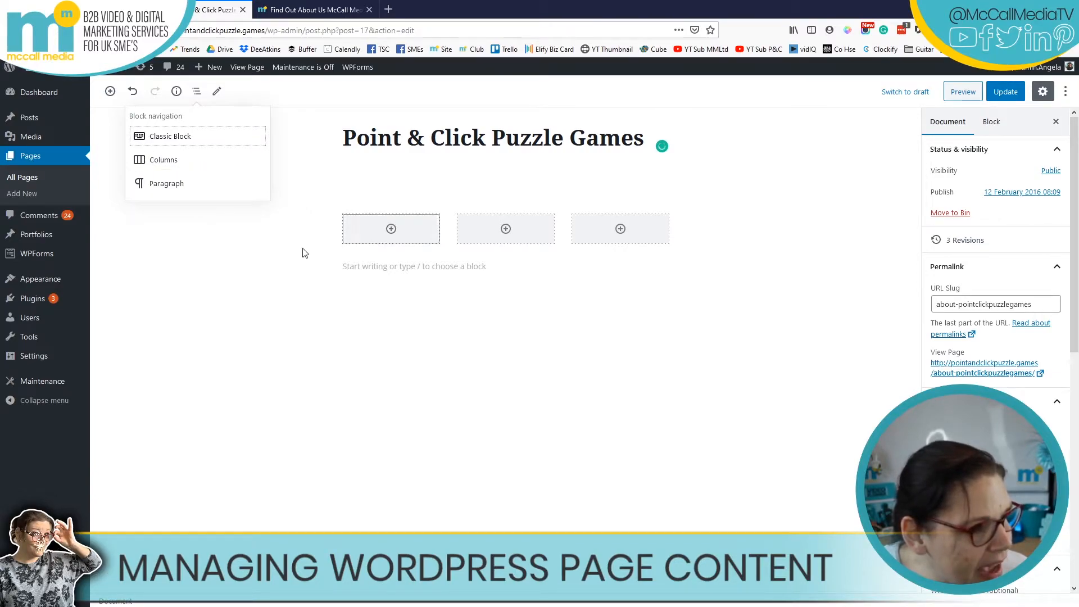
{"action": "left_click", "coordinate": [189, 160]}
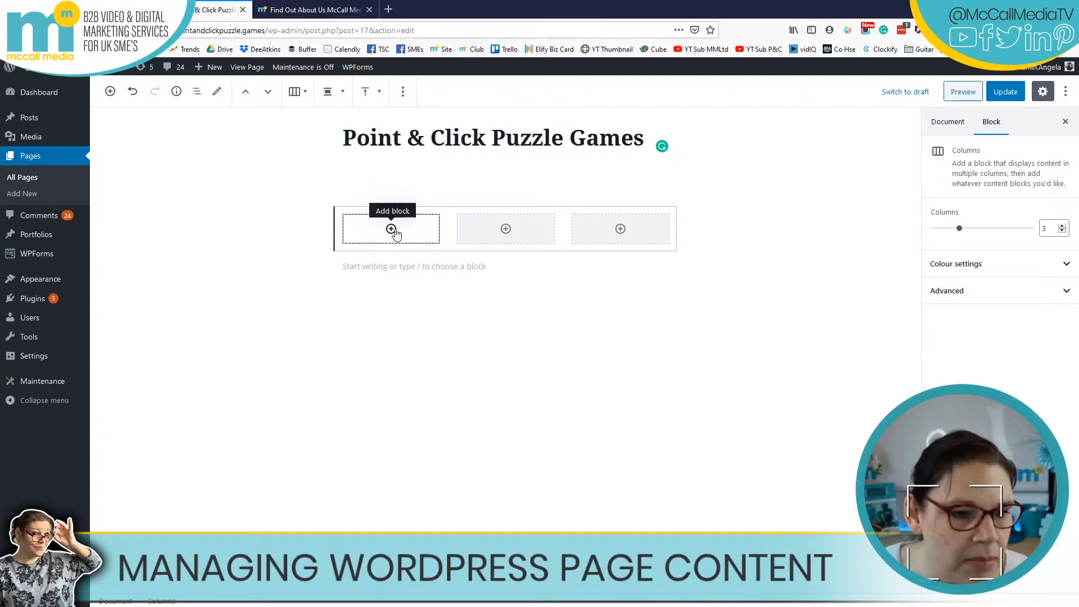
- Try a blue text colour and a blue background on the Columns block, and clear both colours
{"action": "left_click", "coordinate": [962, 264]}
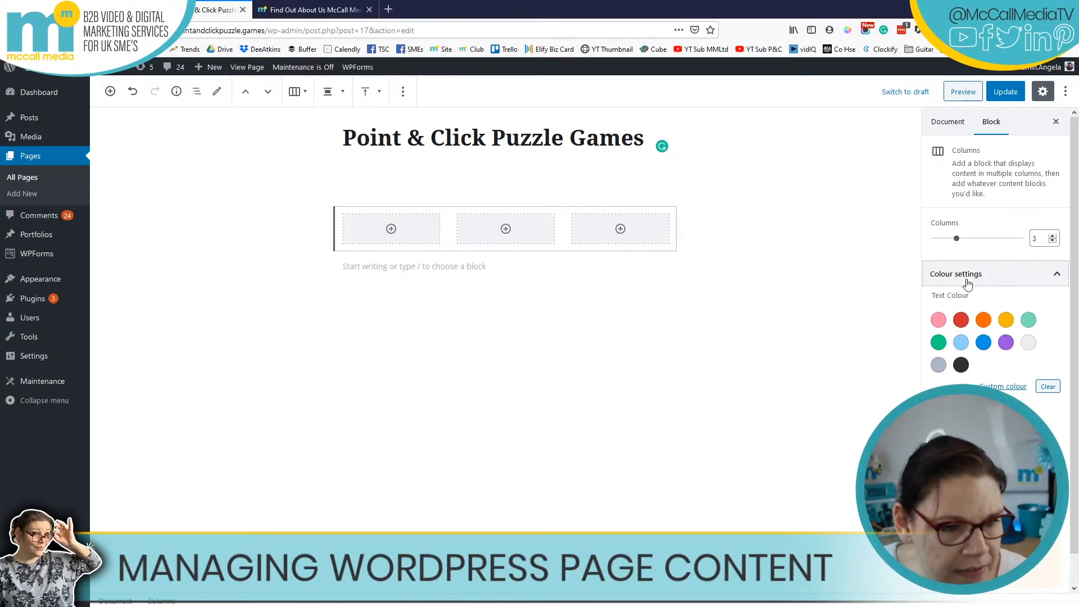
{"action": "left_click", "coordinate": [984, 344]}
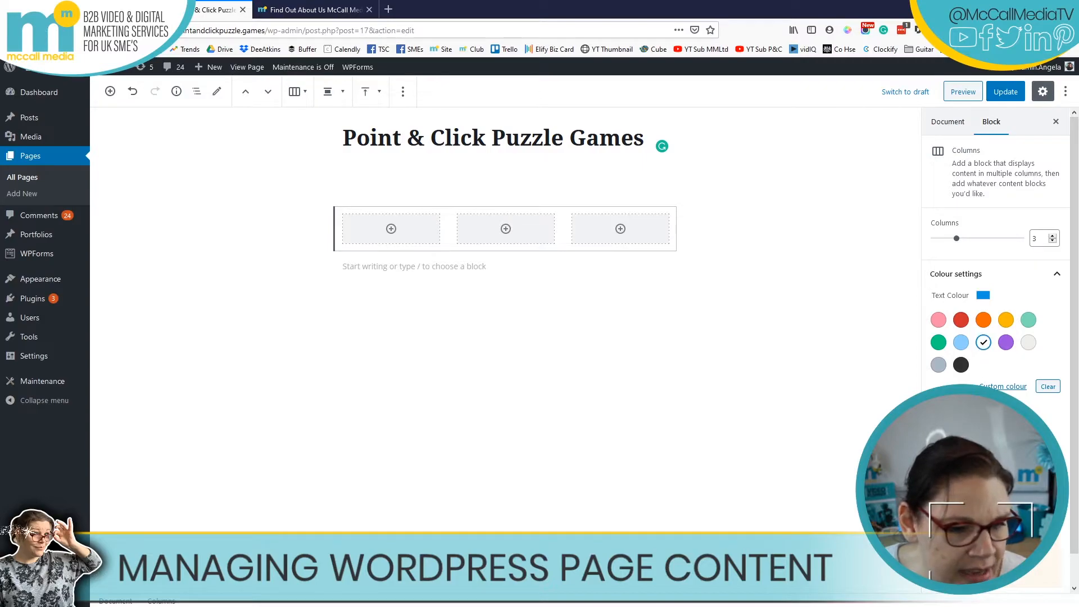
{"action": "left_click", "coordinate": [983, 459]}
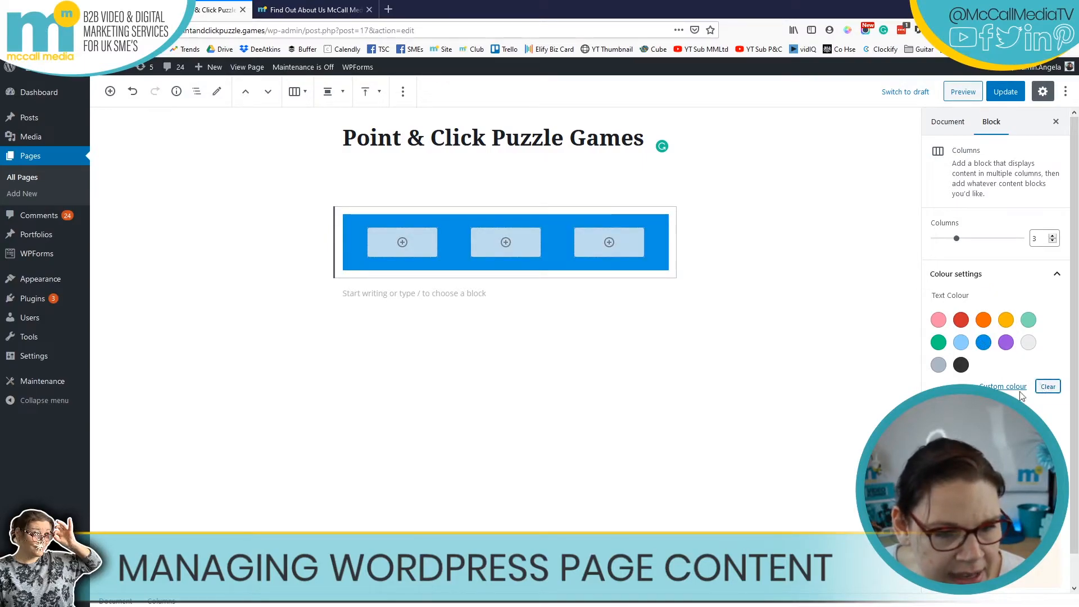
{"action": "scroll", "coordinate": [1000, 338], "scroll_direction": "down", "scroll_amount": 1}
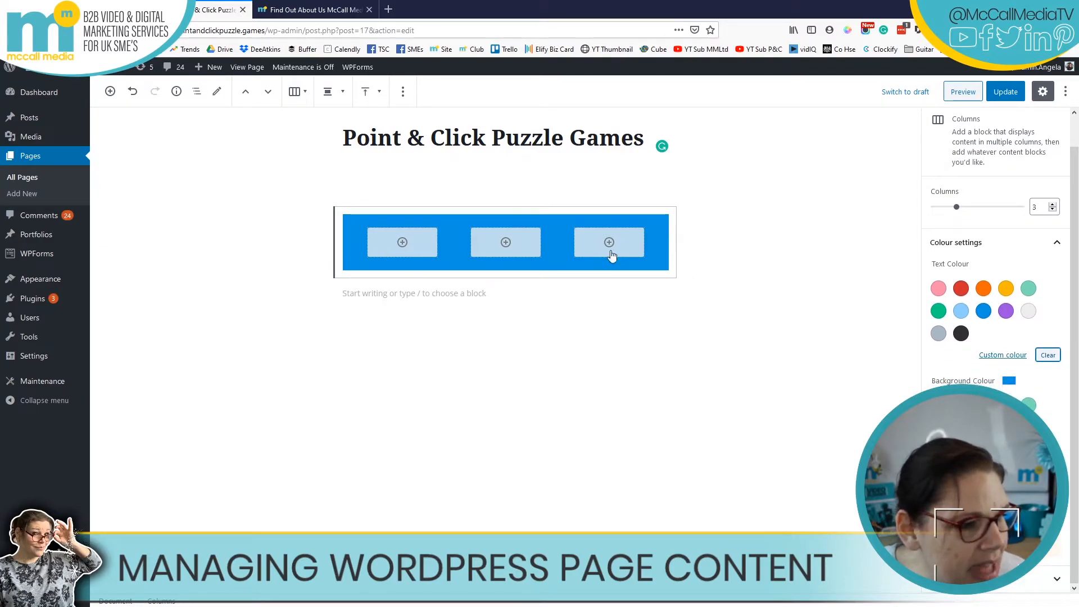
{"action": "left_click", "coordinate": [1047, 471]}
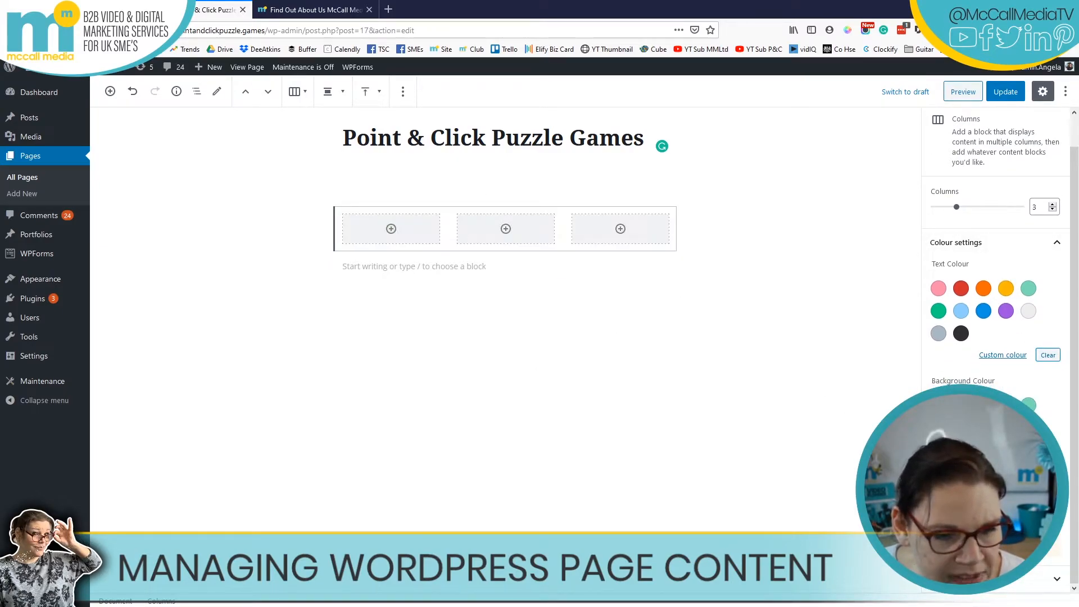
{"action": "left_click", "coordinate": [1058, 247]}
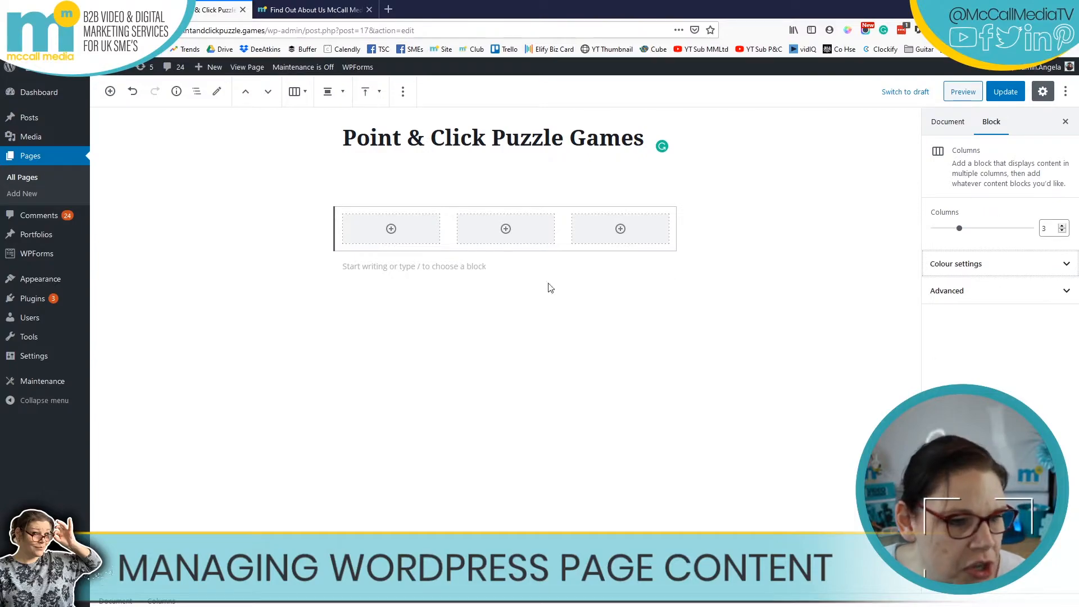
- Insert the grey placeholder image BlogPostFeaturedImage.png from the media library into the middle column
{"action": "left_click", "coordinate": [506, 229]}
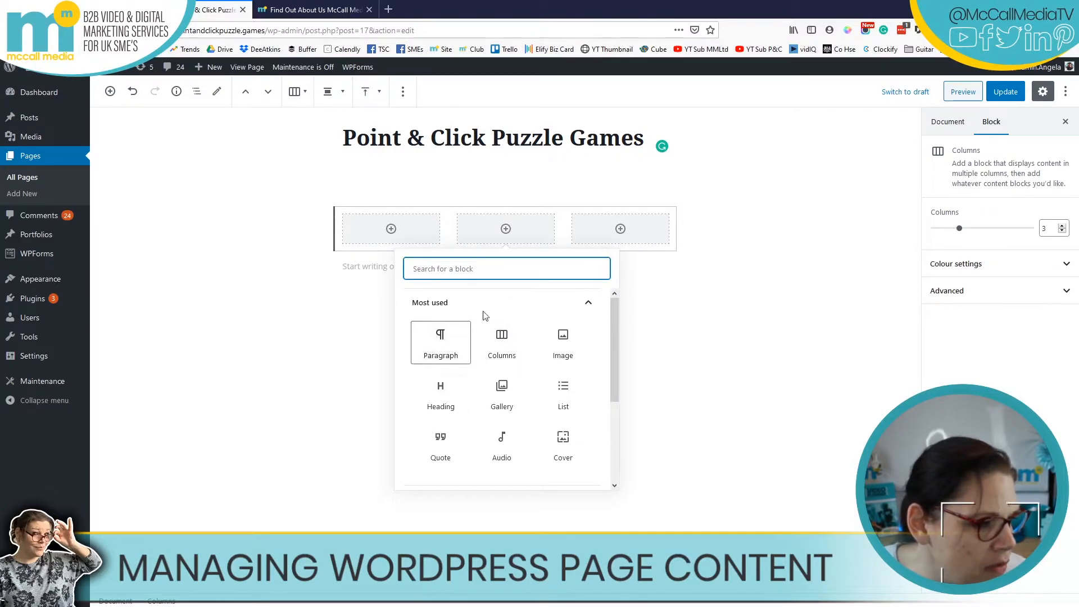
{"action": "left_click", "coordinate": [563, 343]}
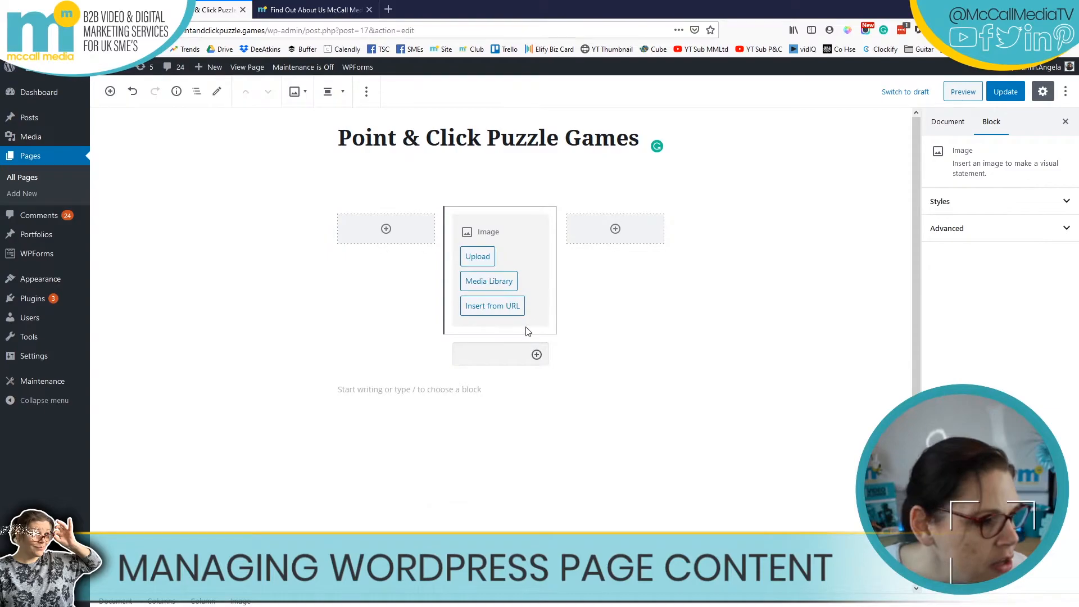
{"action": "left_click", "coordinate": [482, 285]}
{"action": "left_click", "coordinate": [404, 210]}
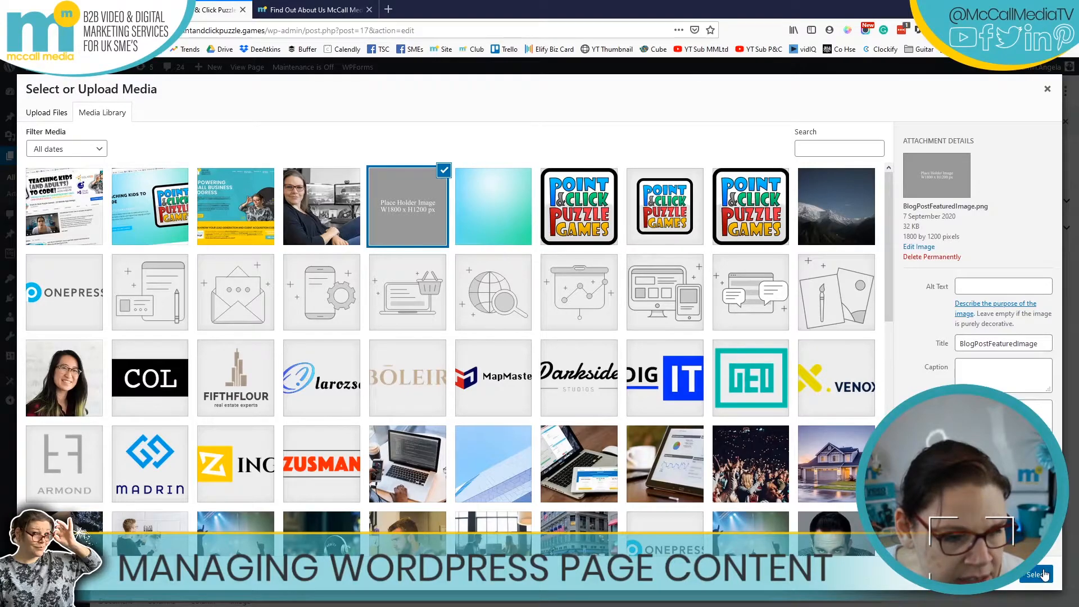
{"action": "left_click", "coordinate": [1044, 573]}
- Add a heading block reading "Hello World" in the first column
{"action": "left_click", "coordinate": [412, 228]}
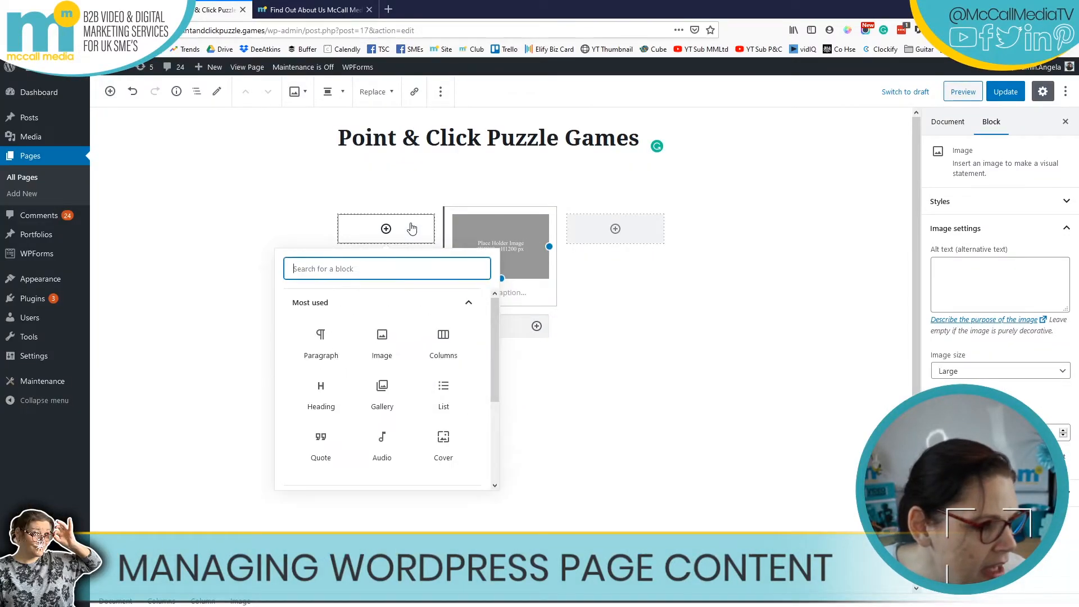
{"action": "left_click", "coordinate": [318, 395]}
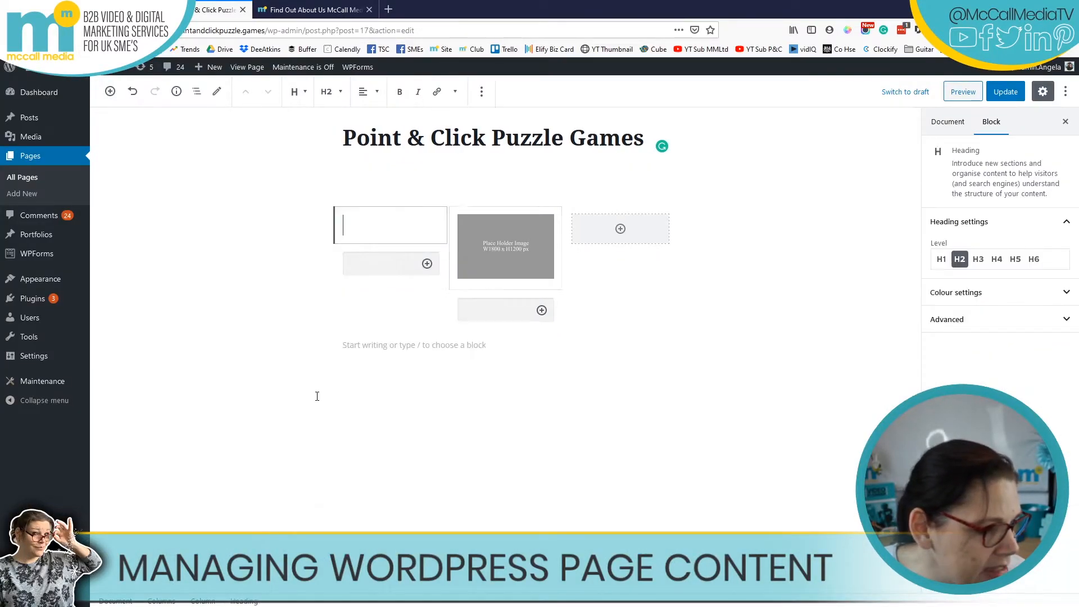
{"action": "type", "text": "Hello World"}
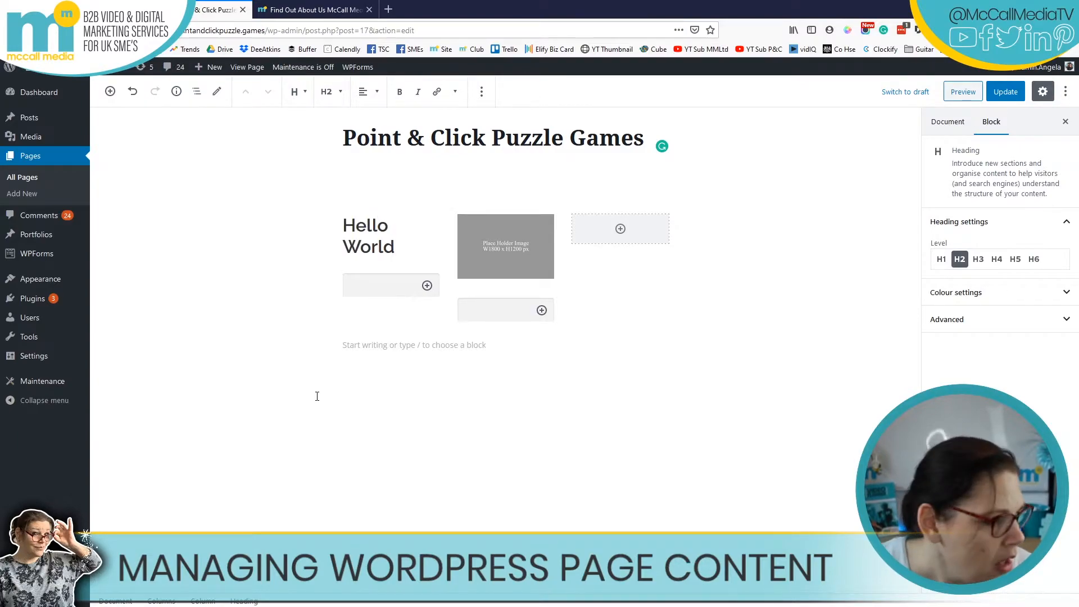
- Add the filler paragraph "ksdjfhklfhsdkh hsdfjk sdjkfh asdkfhsdkfh asdjkfh sdkfh sdkfj asdkljf" under the Hello World heading and update the page
{"action": "left_click", "coordinate": [427, 286]}
{"action": "left_click", "coordinate": [449, 389]}
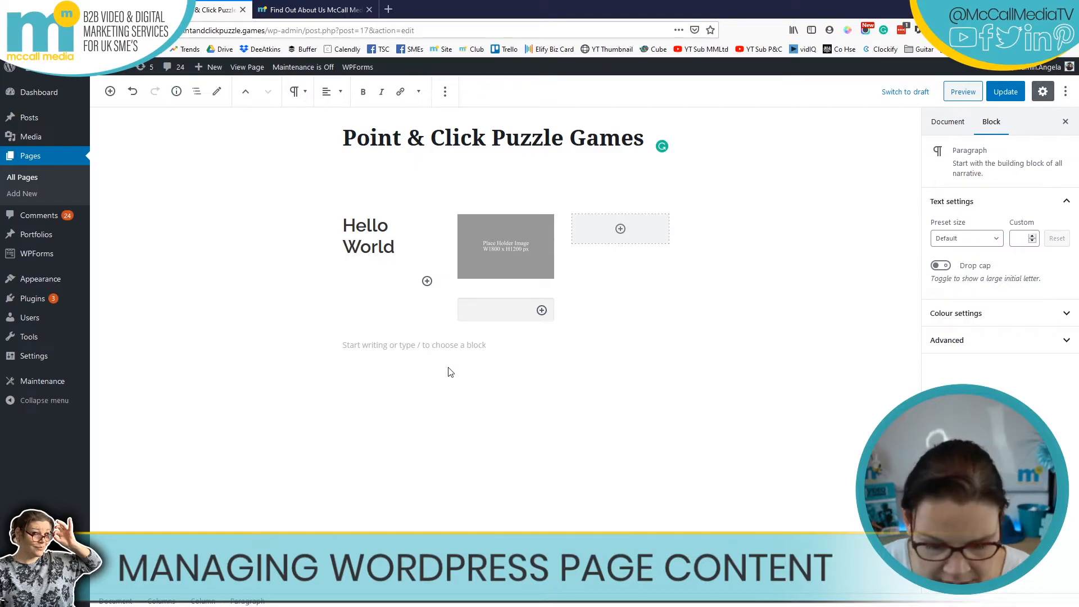
{"action": "type", "text": "ksdjfhklfhsdkh hsdfjk sdjkfh asdkfhsdkfh asdjkfh sdkfh sdkfj asdkljf"}
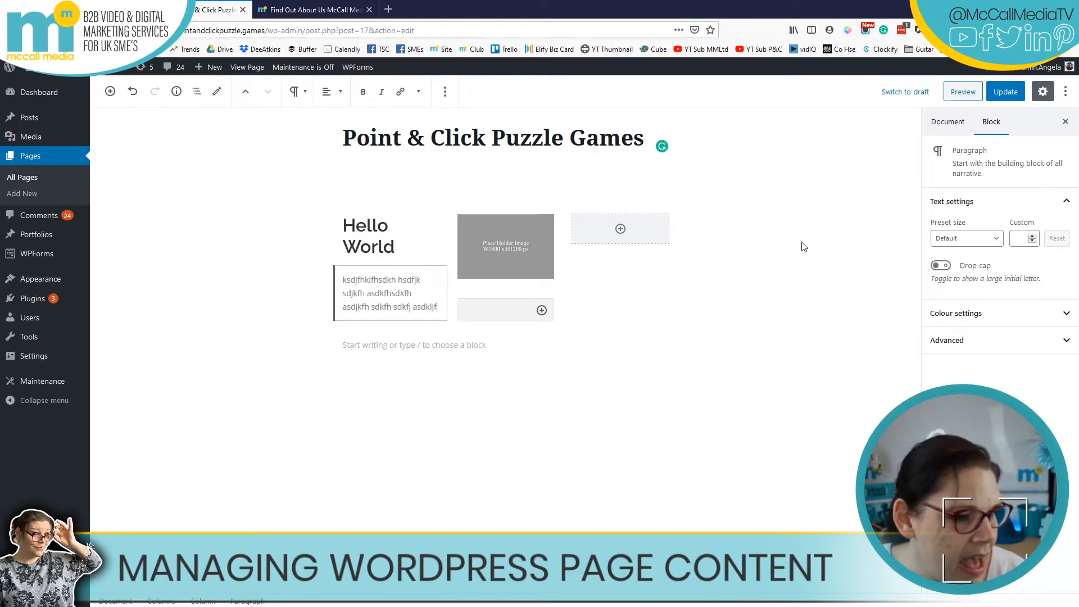
{"action": "left_click", "coordinate": [1009, 91]}
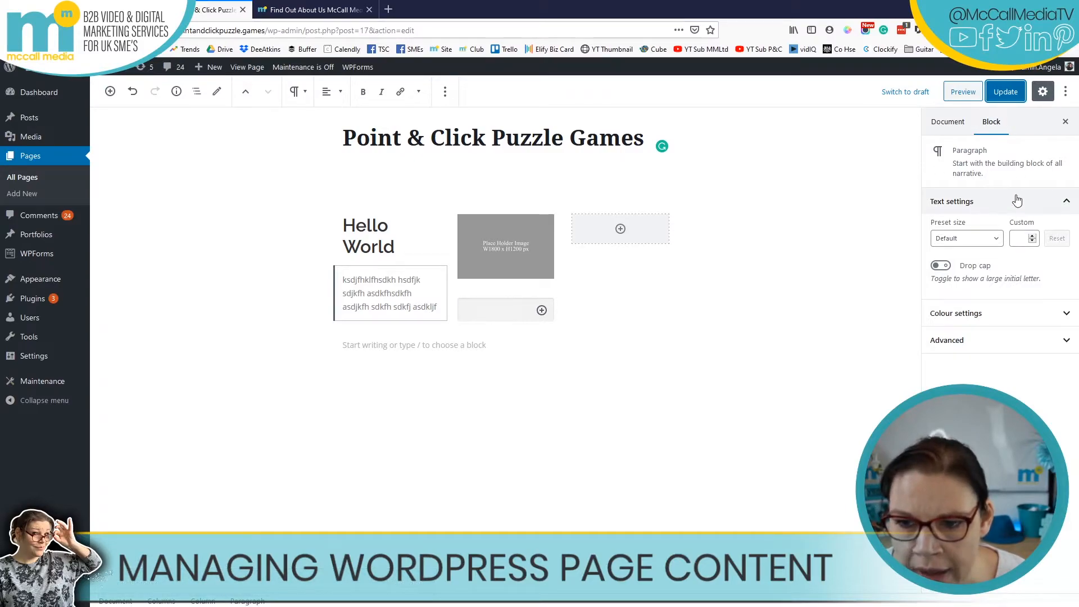
- Change the Hello World heading in the first column to level H3
{"action": "left_click", "coordinate": [362, 232]}
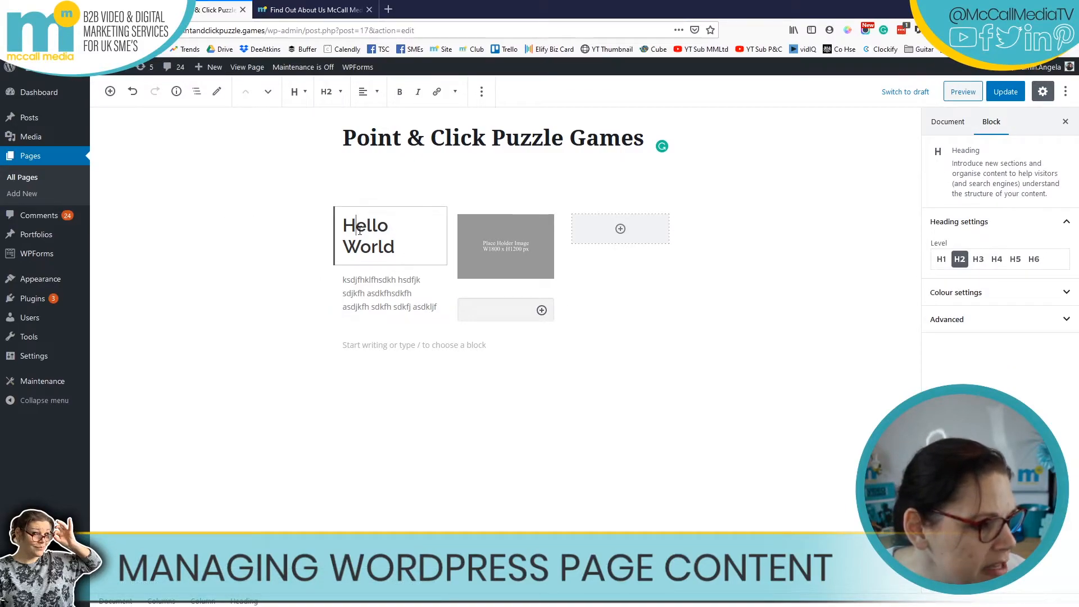
{"action": "left_click", "coordinate": [978, 260]}
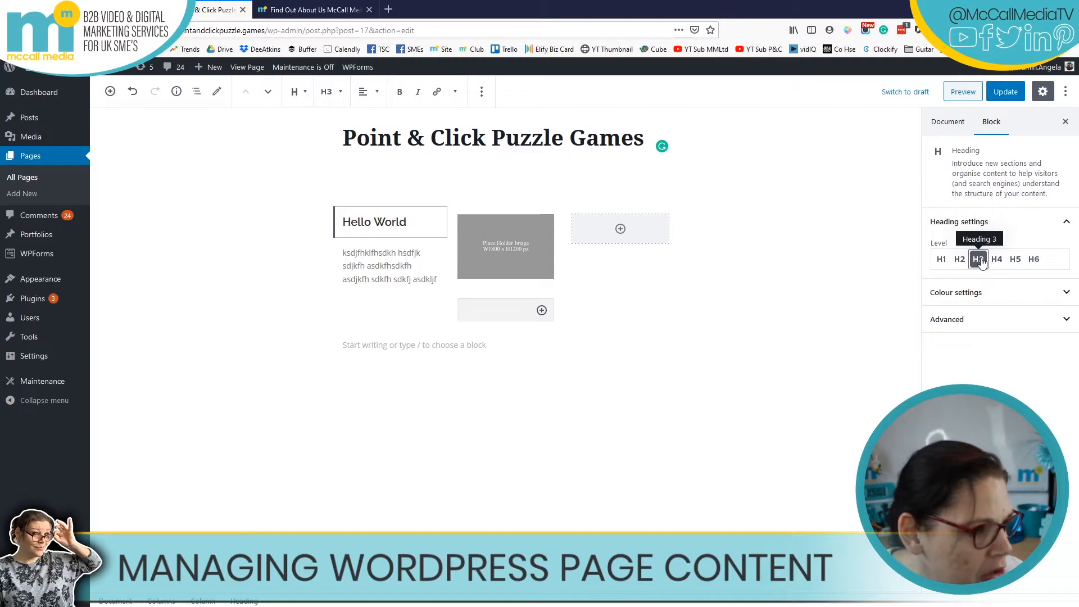
- Try a purple text colour on the Hello World heading and clear it
{"action": "left_click", "coordinate": [955, 292]}
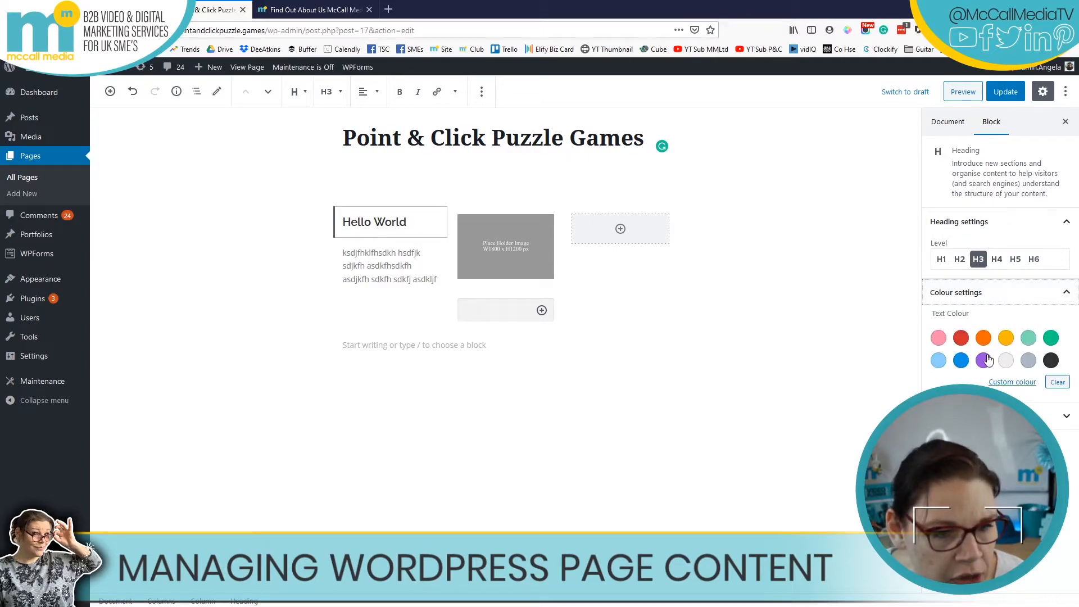
{"action": "left_click", "coordinate": [984, 361]}
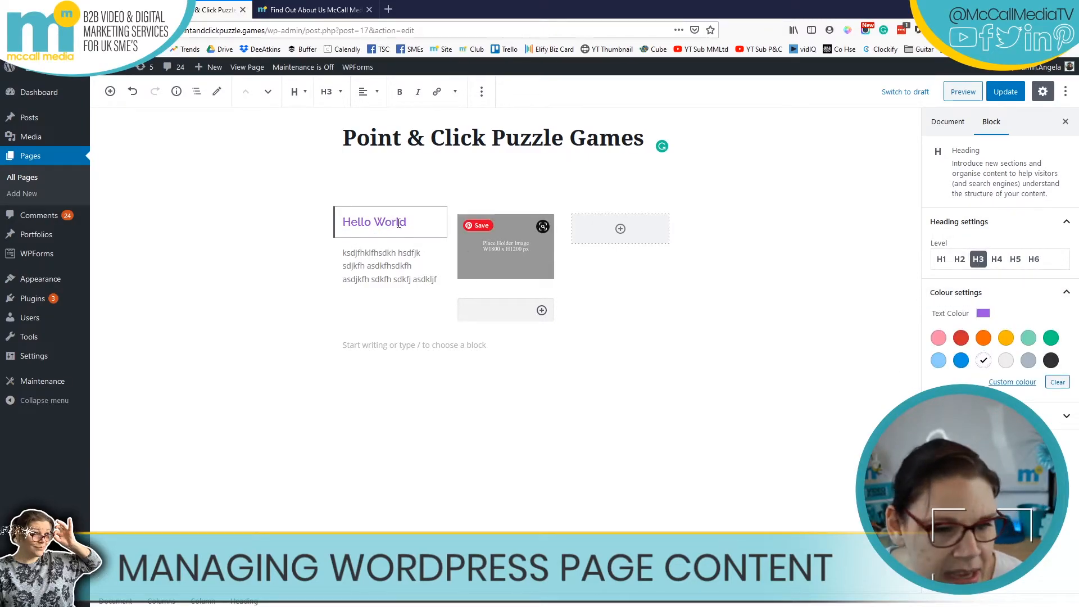
{"action": "left_click", "coordinate": [1052, 385]}
{"action": "left_click", "coordinate": [1066, 418]}
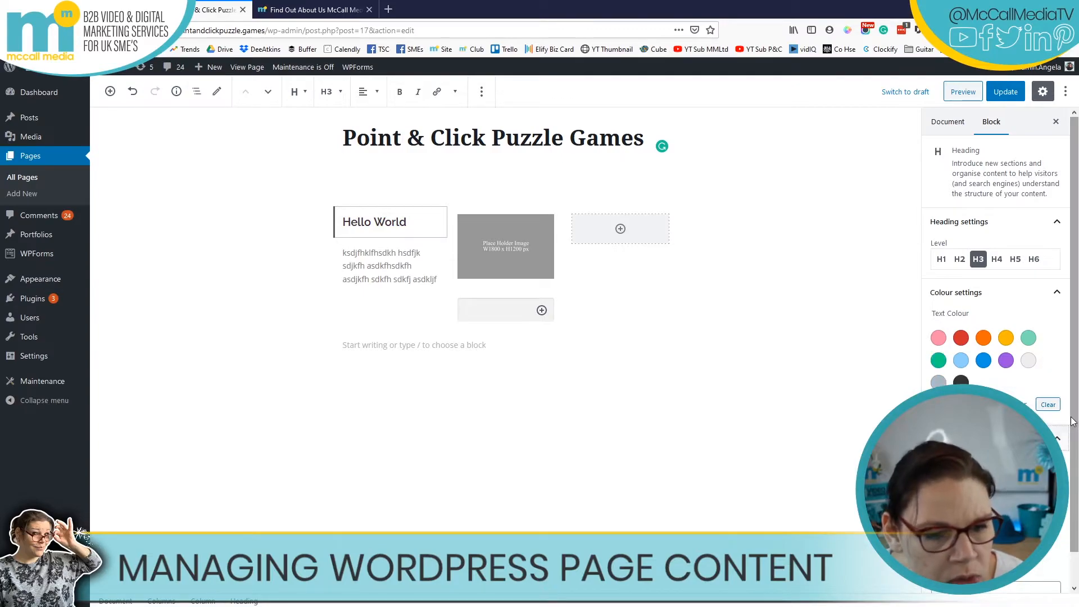
- Examine the placeholder image's settings, including its alt text field and the image size options
{"action": "left_click", "coordinate": [492, 248]}
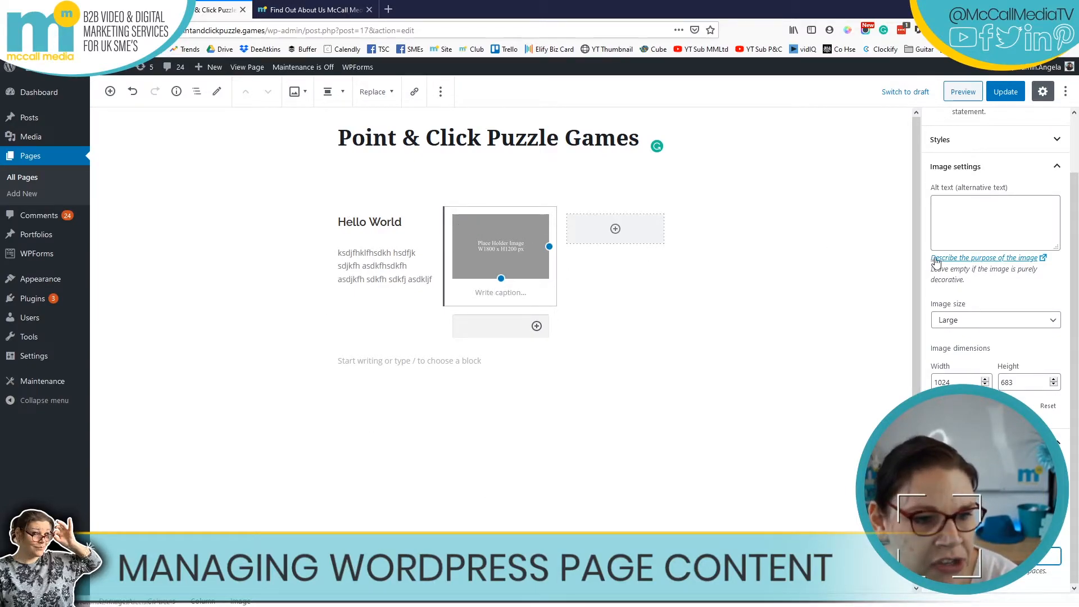
{"action": "scroll", "coordinate": [955, 303], "scroll_direction": "up", "scroll_amount": 2}
{"action": "left_click", "coordinate": [960, 270]}
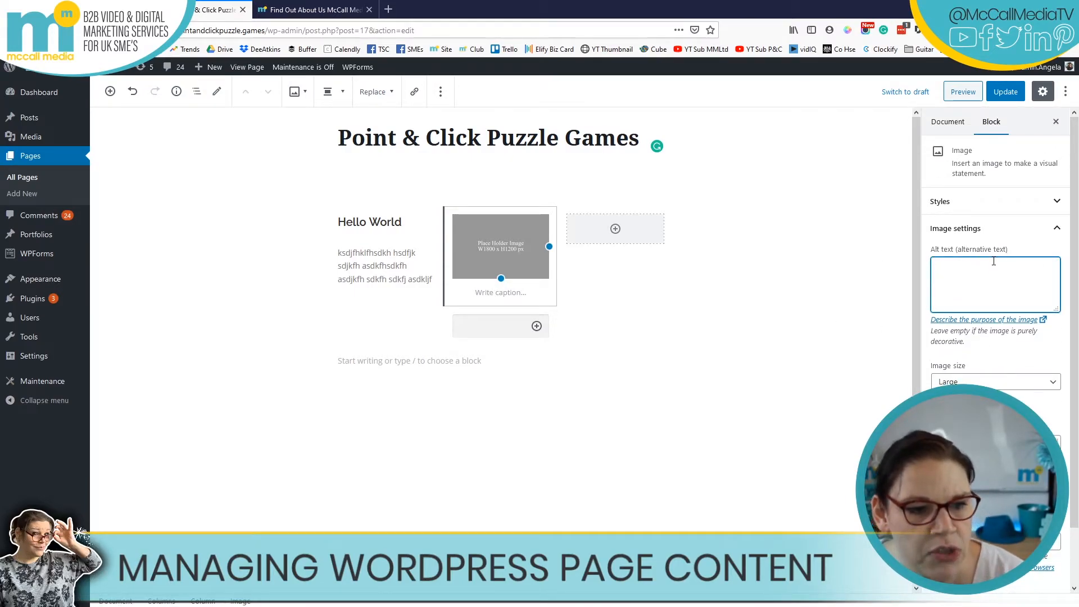
{"action": "left_click", "coordinate": [948, 382]}
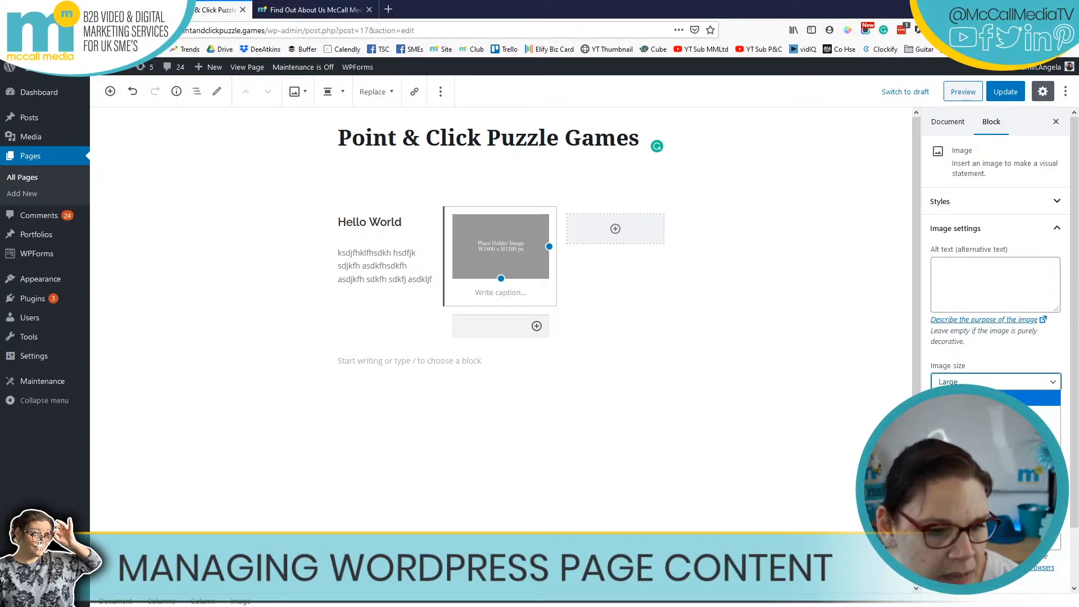
{"action": "left_click", "coordinate": [1037, 347]}
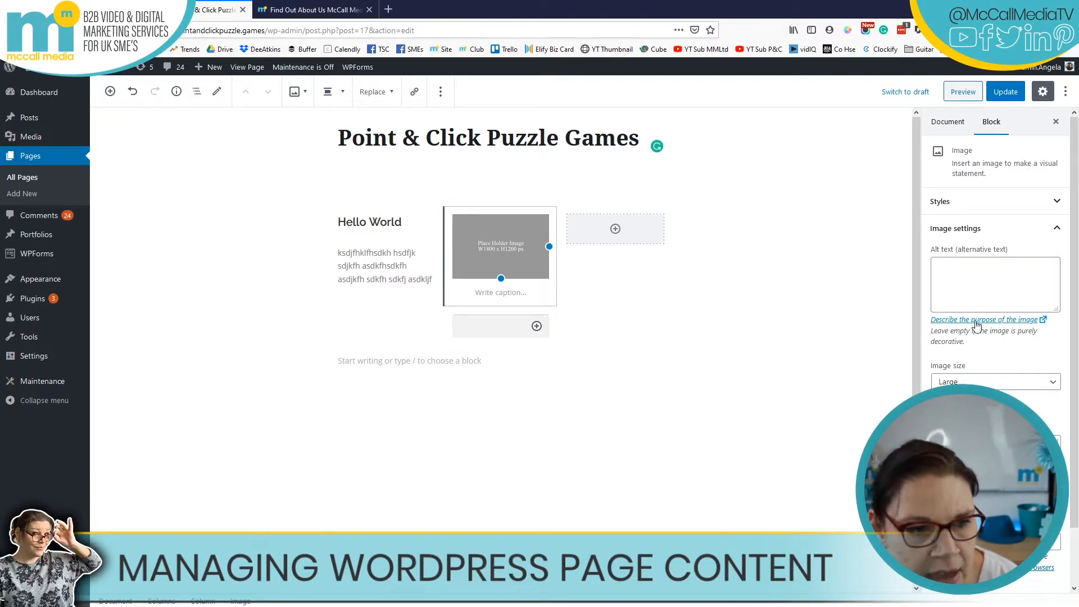
- Apply the Rounded style to the placeholder image and set the default image style to Default
{"action": "left_click", "coordinate": [1056, 202]}
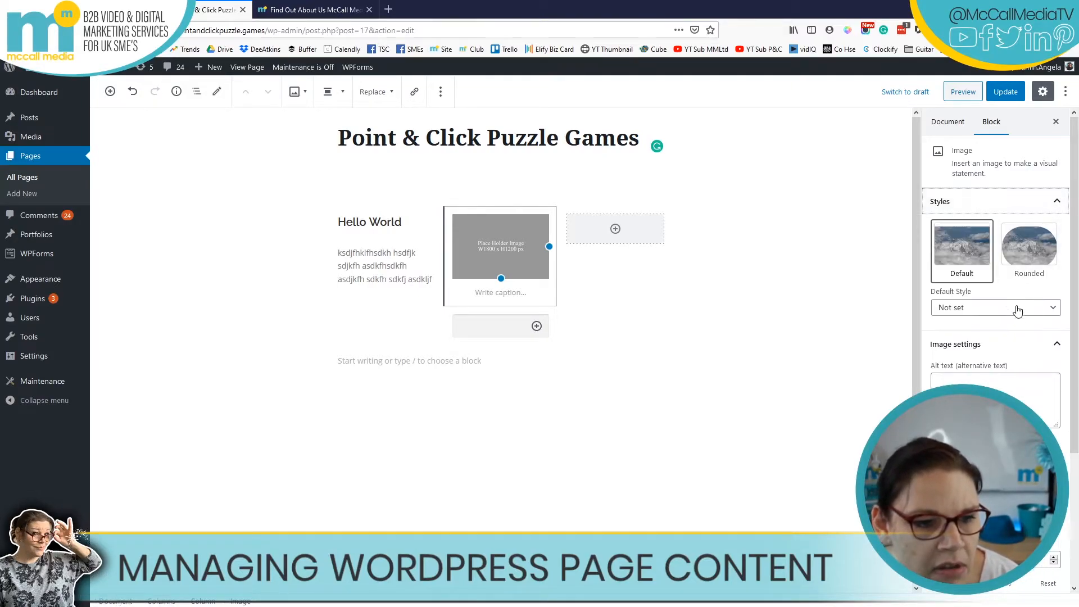
{"action": "left_click", "coordinate": [1024, 247]}
{"action": "left_click", "coordinate": [1005, 307]}
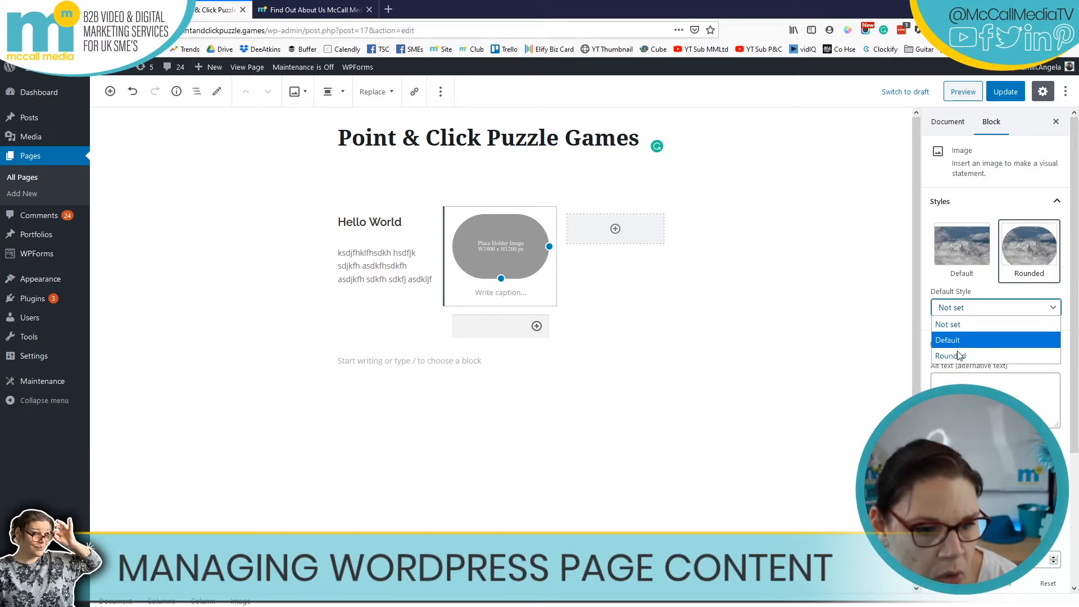
{"action": "left_click", "coordinate": [955, 343]}
{"action": "left_click", "coordinate": [961, 247]}
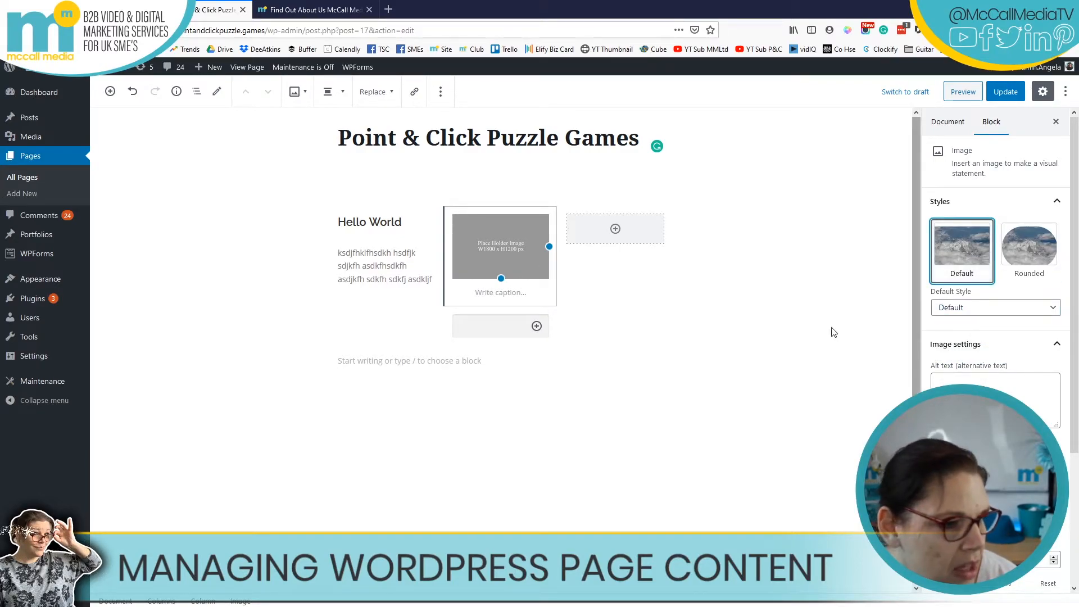
{"action": "left_click", "coordinate": [1048, 242]}
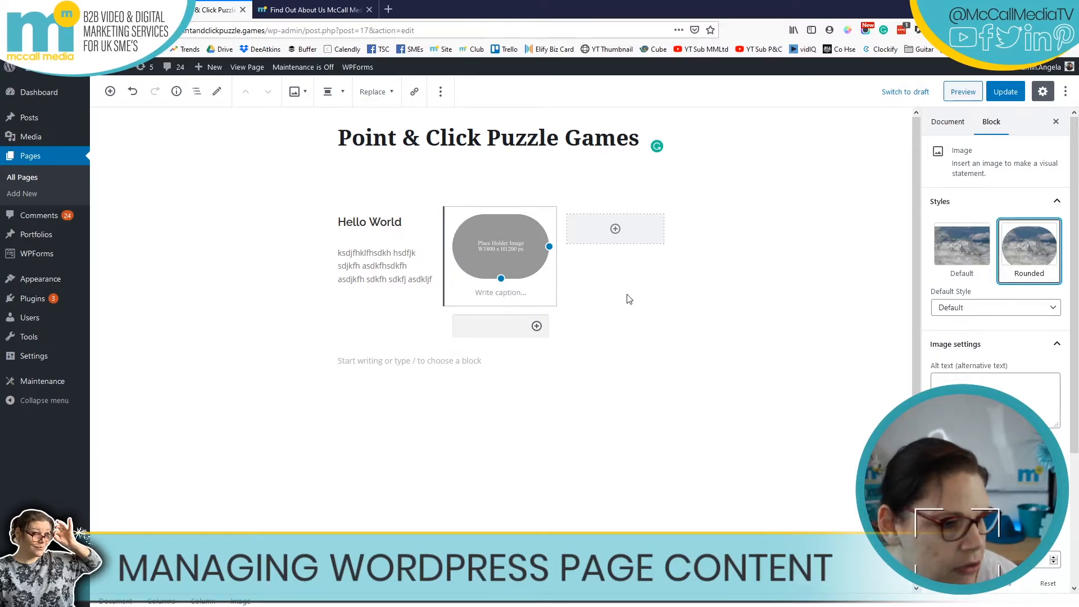
- Add a Quote block reading "quote goes here" in the third column
{"action": "left_click", "coordinate": [946, 122]}
{"action": "left_click", "coordinate": [606, 230]}
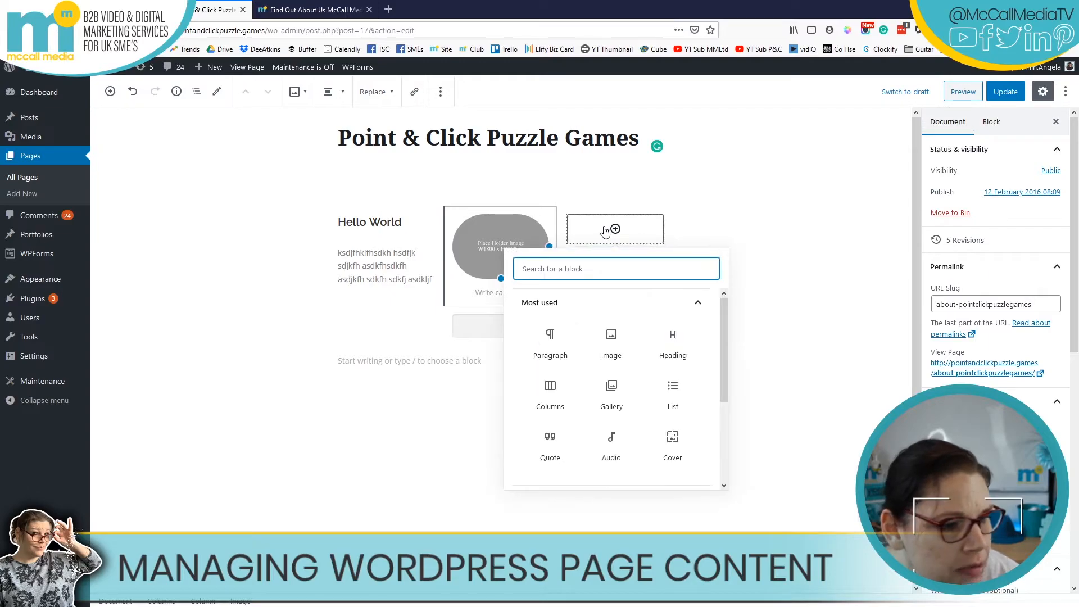
{"action": "scroll", "coordinate": [649, 410], "scroll_direction": "down", "scroll_amount": 3}
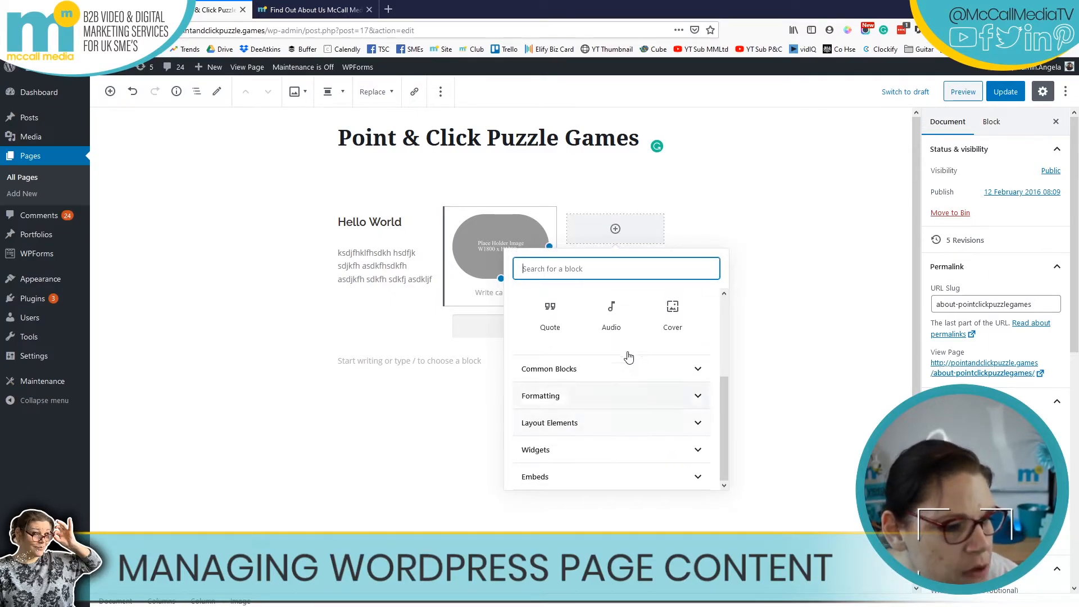
{"action": "left_click", "coordinate": [552, 313]}
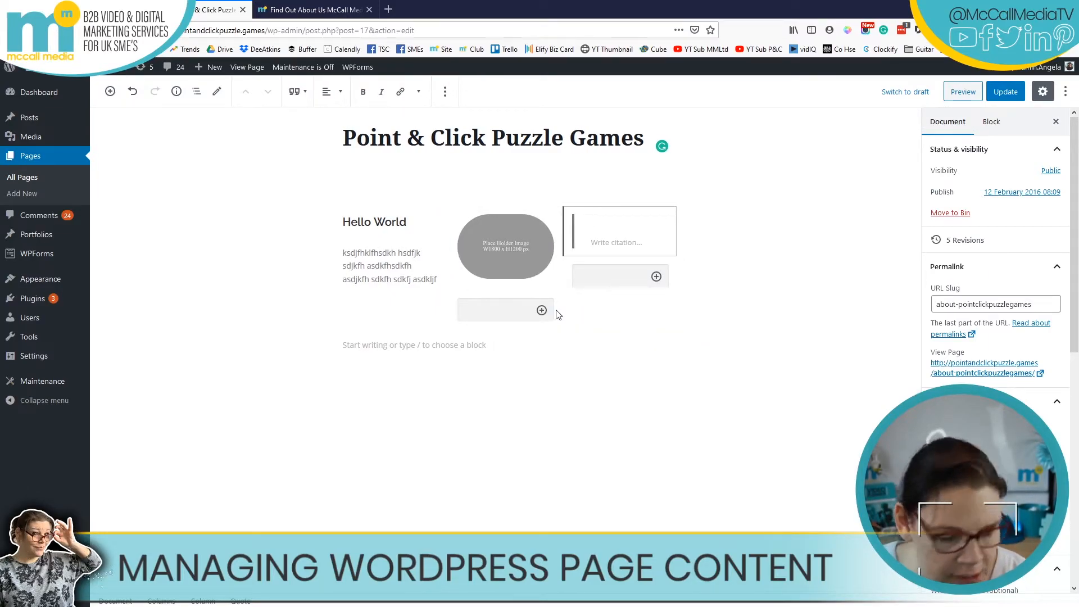
{"action": "type", "text": "quote goes here"}
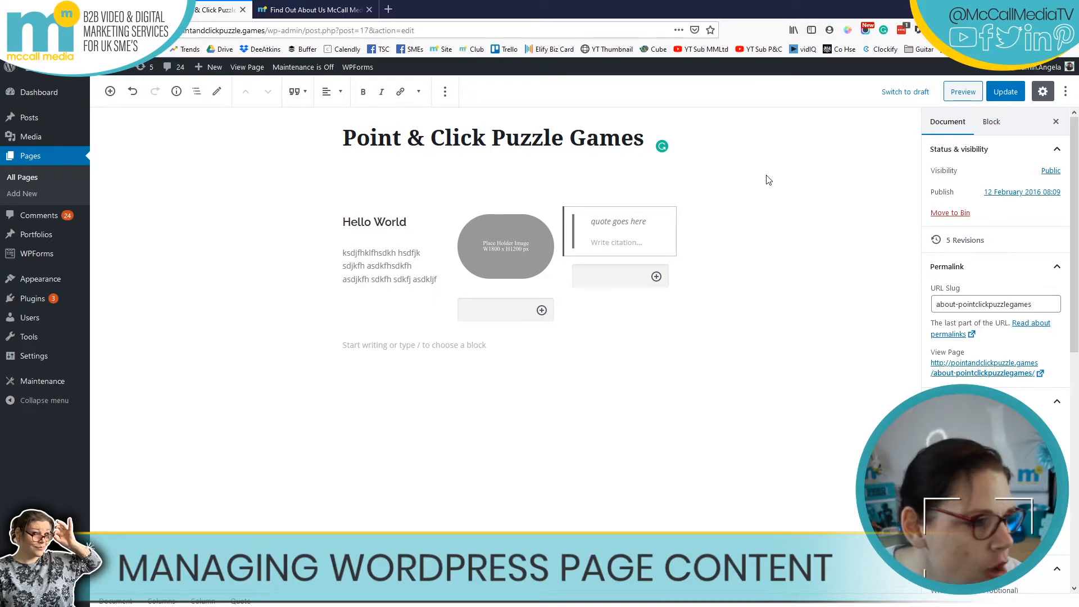
{"action": "left_click", "coordinate": [827, 182]}
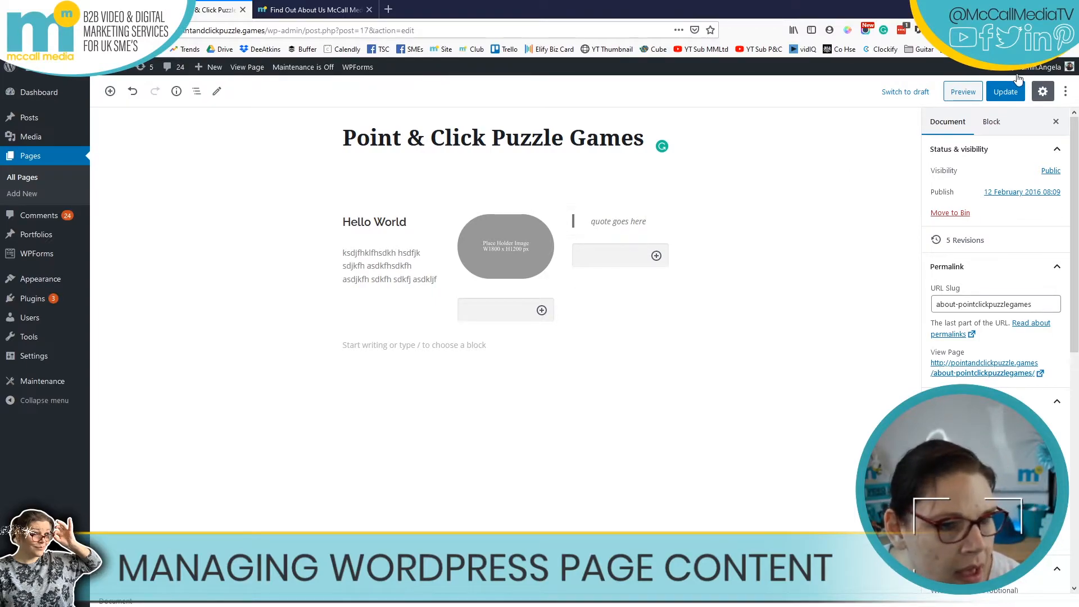
- Update the page and reload the live Point & Click Puzzle Games about page to check the three columns
{"action": "left_click", "coordinate": [1005, 92]}
{"action": "left_click", "coordinate": [67, 9]}
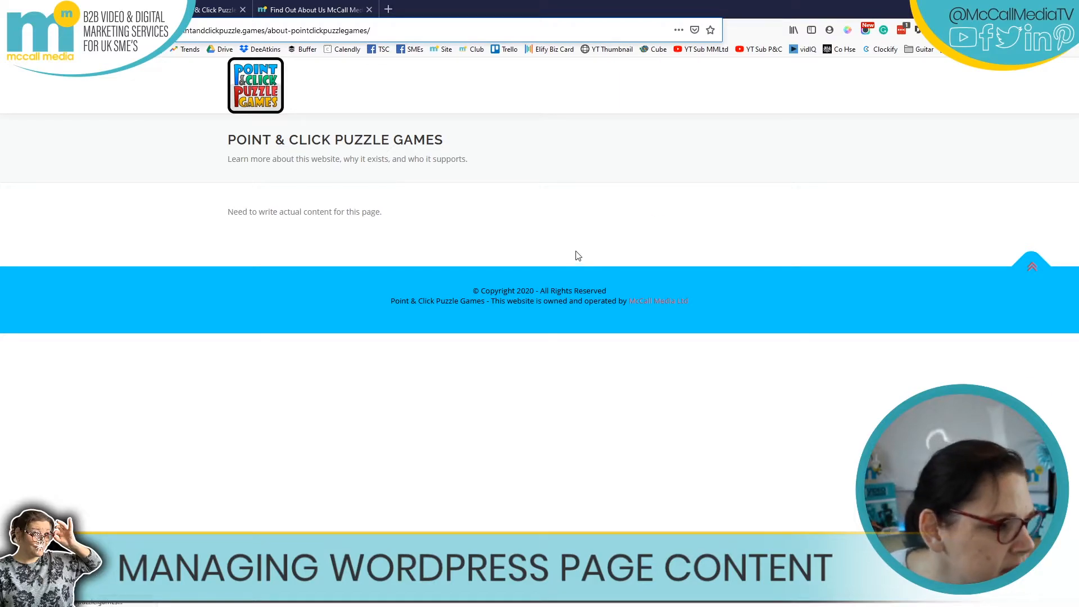
{"action": "key", "text": "F5"}
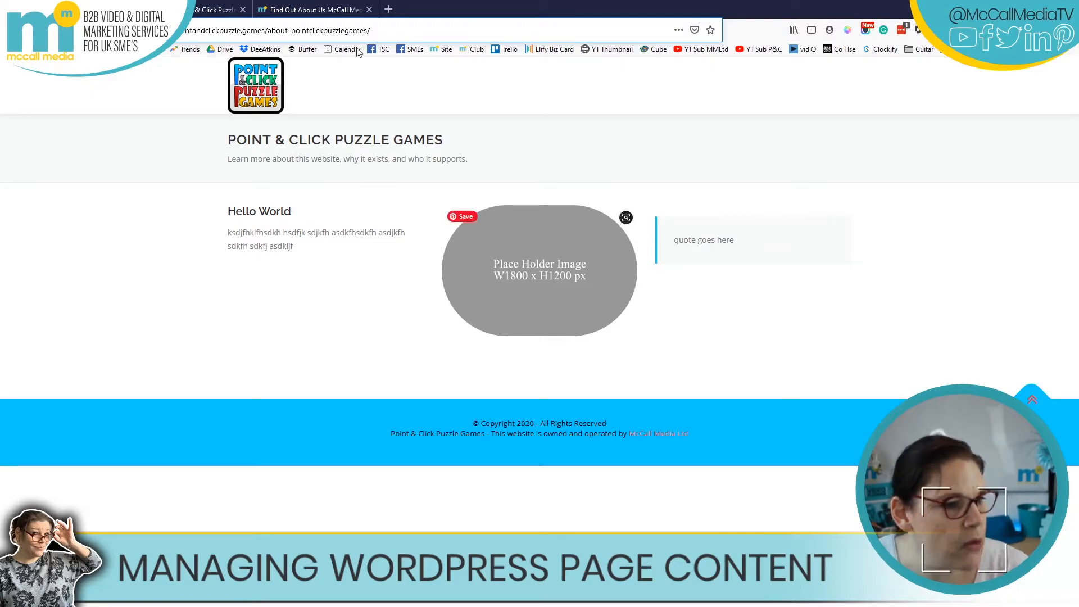
{"action": "left_click", "coordinate": [208, 7]}
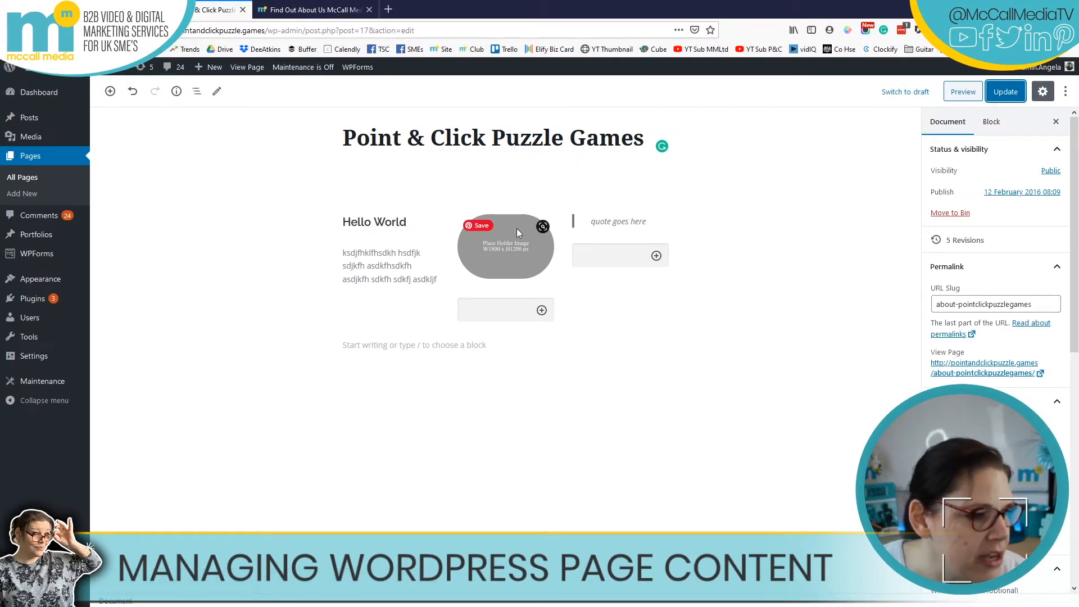
- Review the rows of headings, text and images on the McCall Media About Us page
{"action": "left_click", "coordinate": [394, 228]}
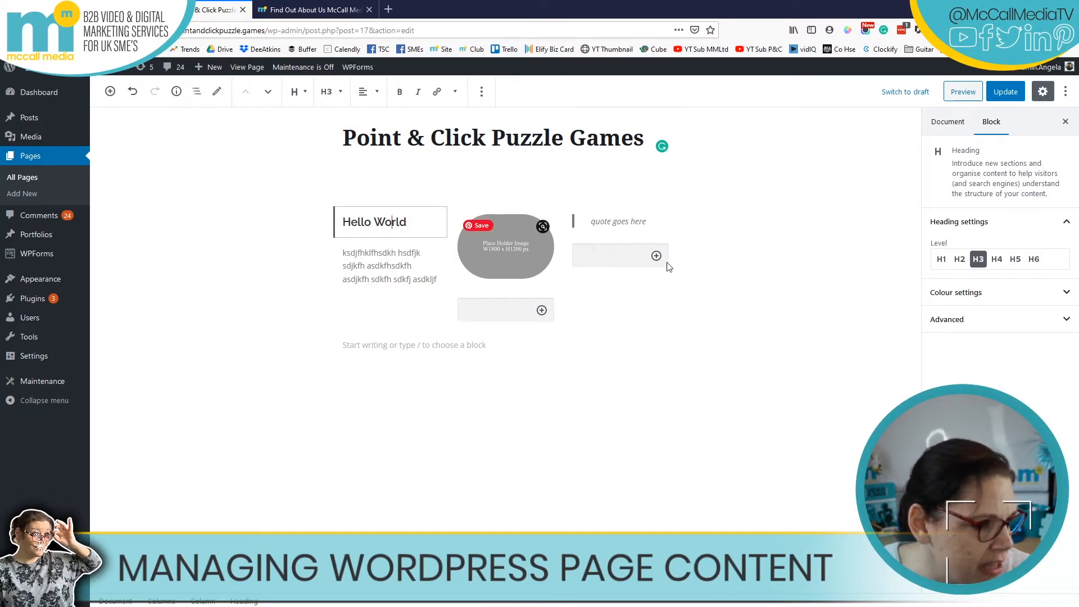
{"action": "left_click", "coordinate": [315, 9]}
{"action": "scroll", "coordinate": [565, 351], "scroll_direction": "down", "scroll_amount": 3}
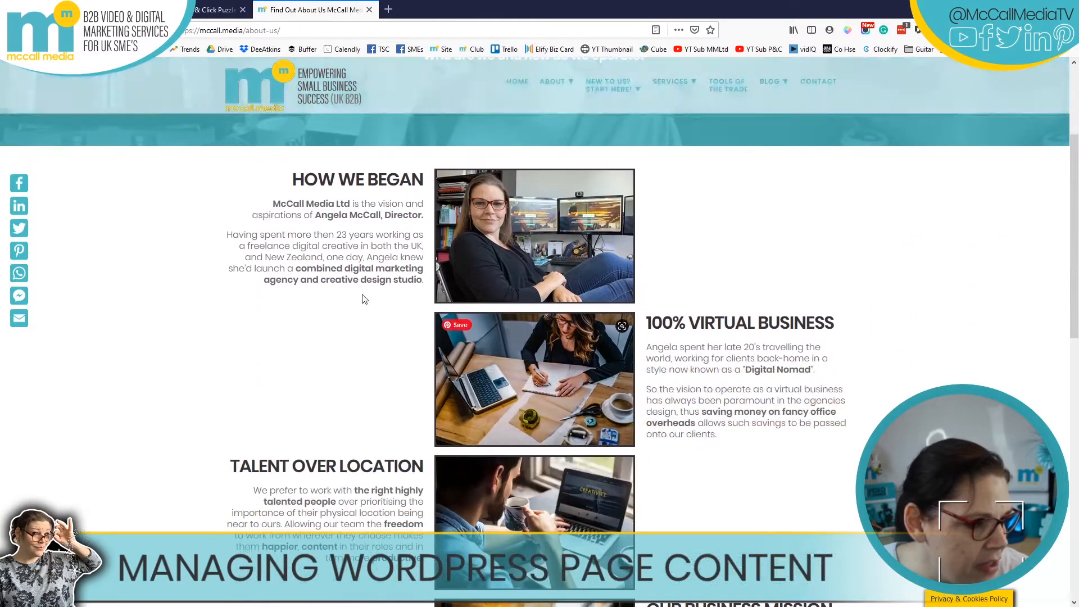
{"action": "scroll", "coordinate": [619, 231], "scroll_direction": "down", "scroll_amount": 4}
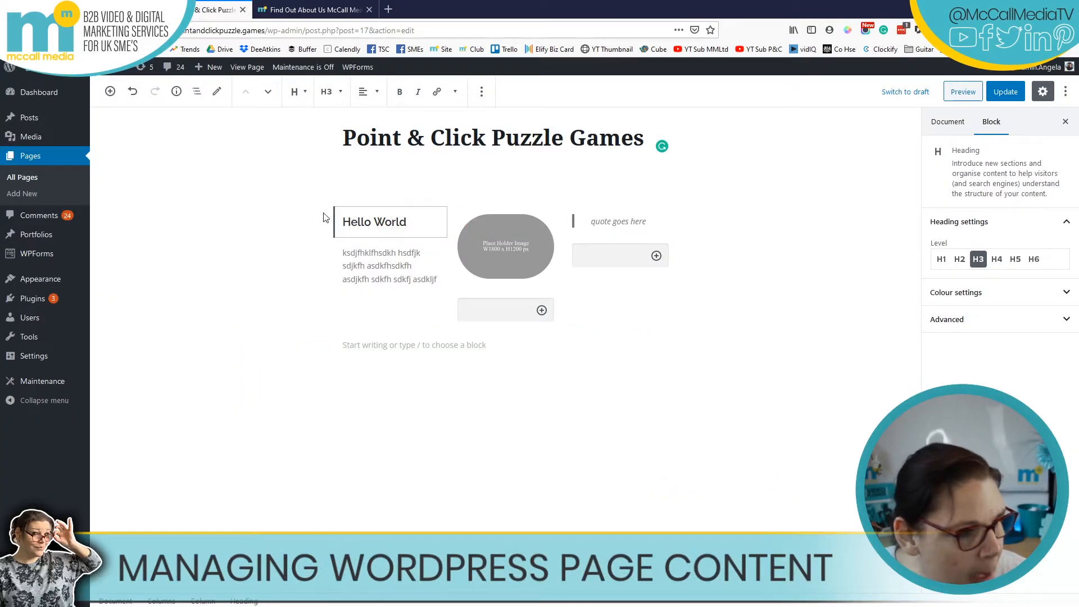
- Select the whole Columns block through the block navigation and switch off the Top toolbar view
{"action": "left_click", "coordinate": [196, 93]}
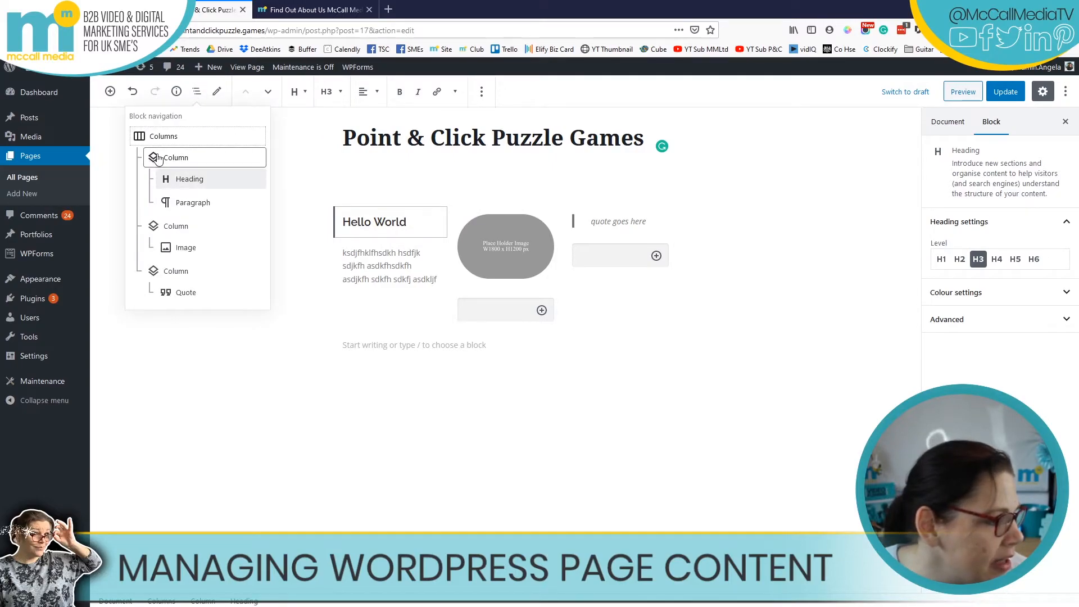
{"action": "left_click", "coordinate": [162, 136]}
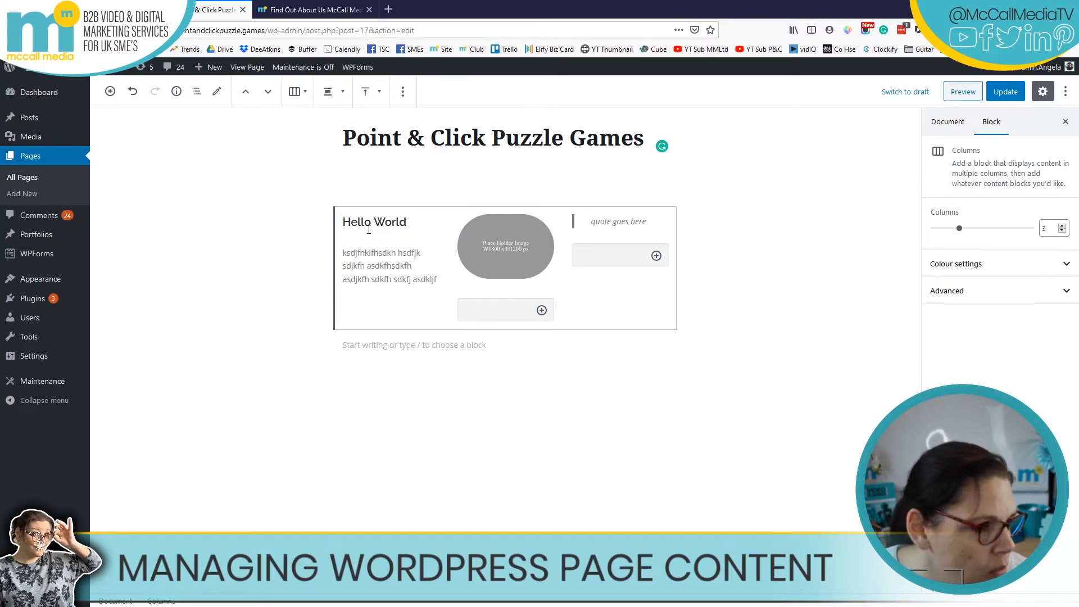
{"action": "left_click", "coordinate": [403, 91]}
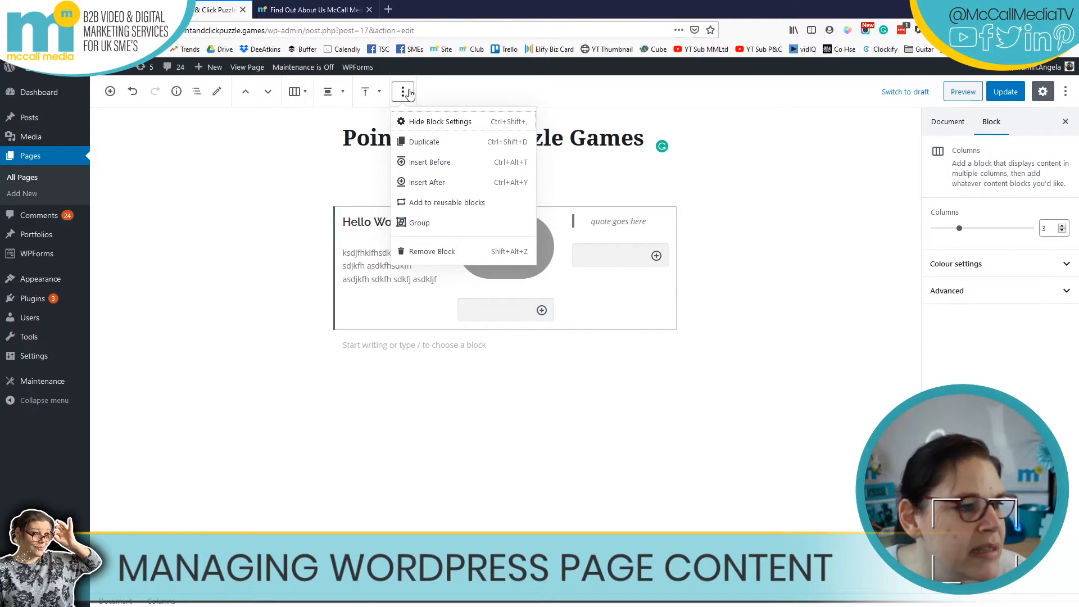
{"action": "left_click", "coordinate": [1066, 91]}
{"action": "left_click", "coordinate": [942, 145]}
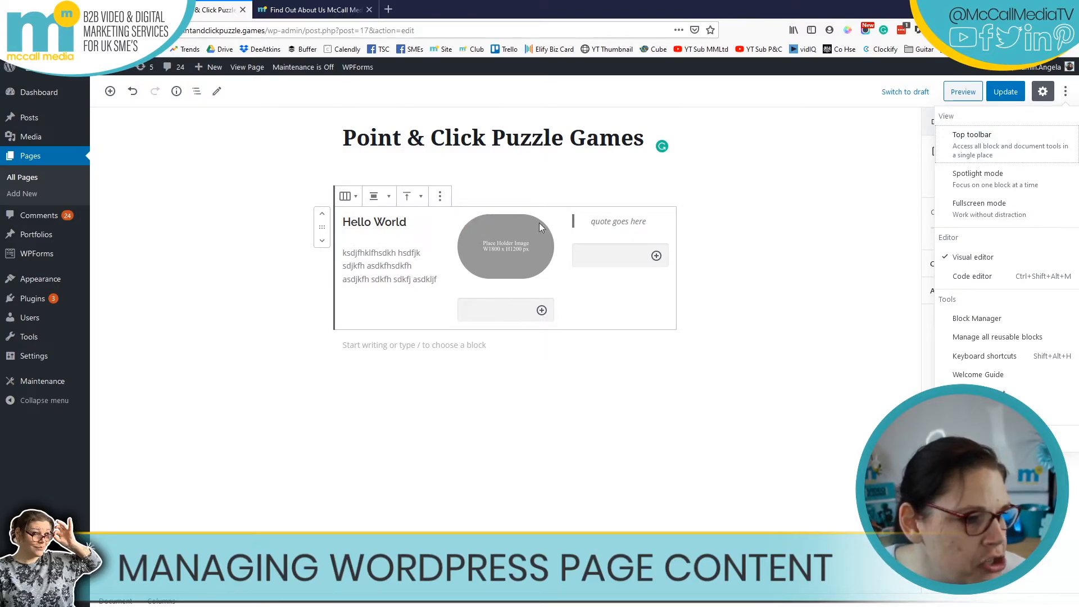
- Duplicate the Columns block to make a second row and update the page
{"action": "left_click", "coordinate": [440, 195]}
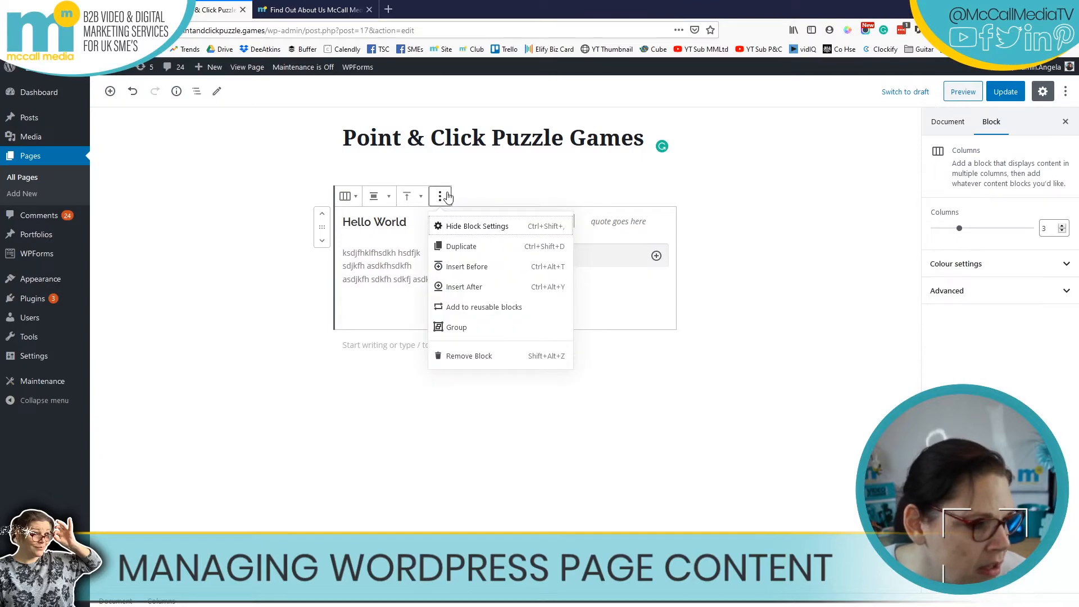
{"action": "left_click", "coordinate": [445, 247]}
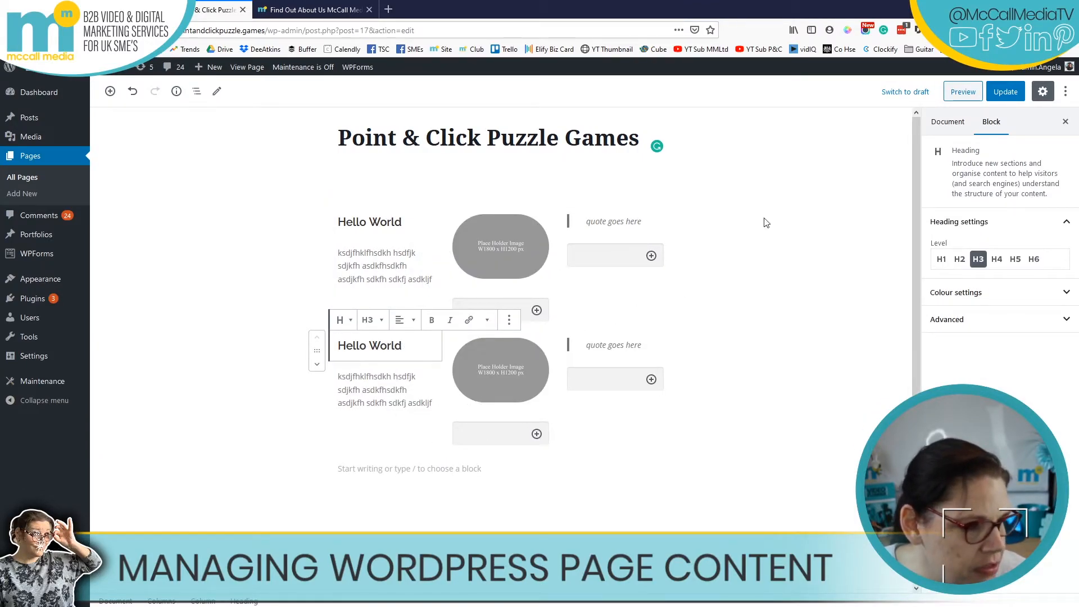
{"action": "left_click", "coordinate": [1005, 91]}
- Check both column rows on the live page against the McCall Media About Us page, and return to the editor
{"action": "left_click", "coordinate": [292, 10]}
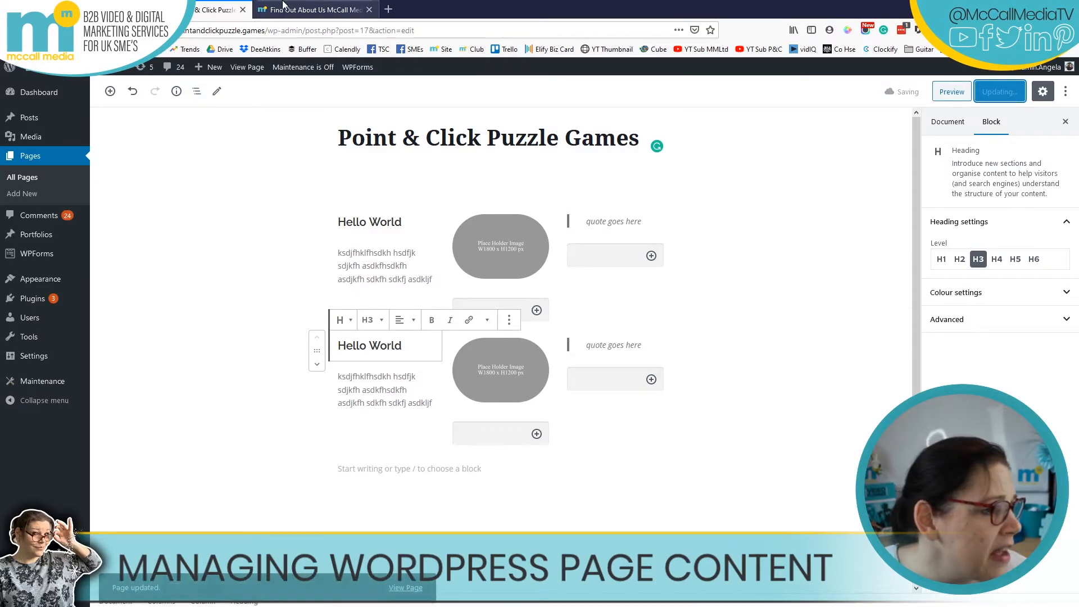
{"action": "left_click", "coordinate": [217, 10]}
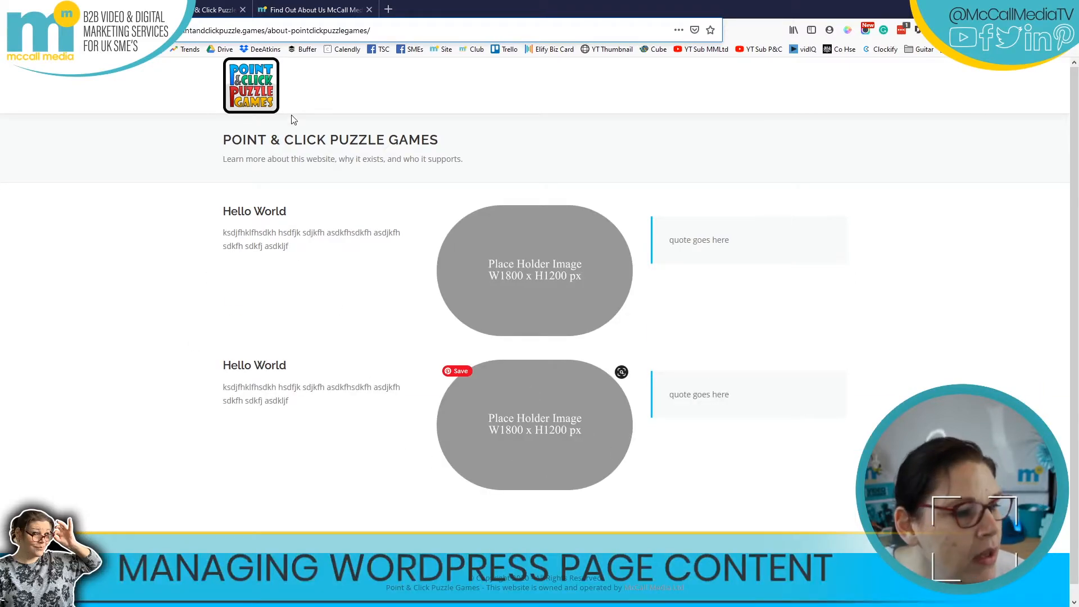
{"action": "left_click", "coordinate": [335, 5]}
{"action": "left_click", "coordinate": [217, 10]}
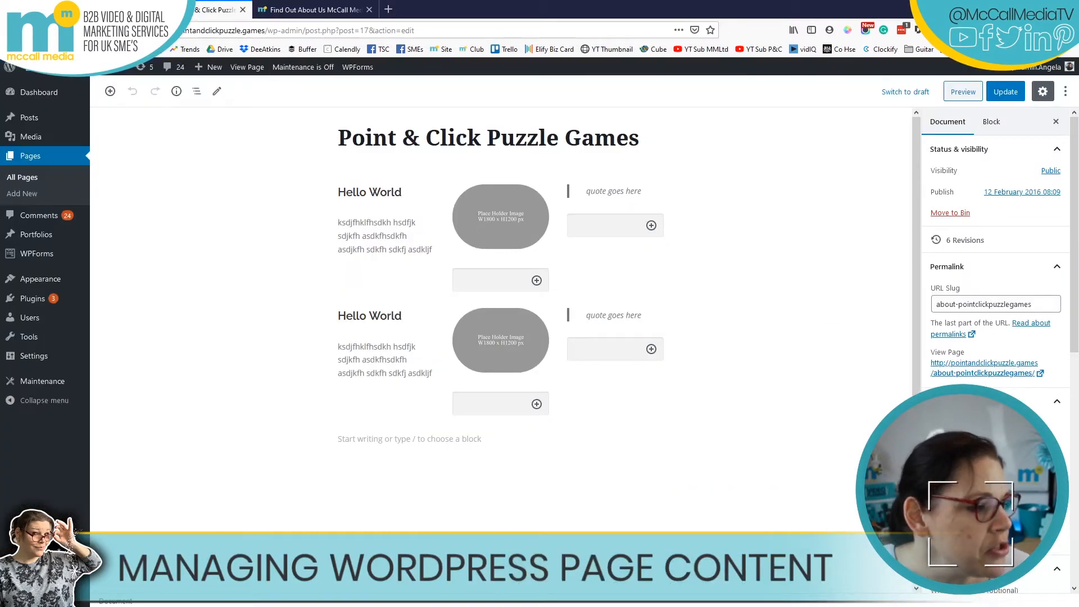
- Select the whole second-row Columns block and add it to the reusable blocks
{"action": "left_click", "coordinate": [367, 350]}
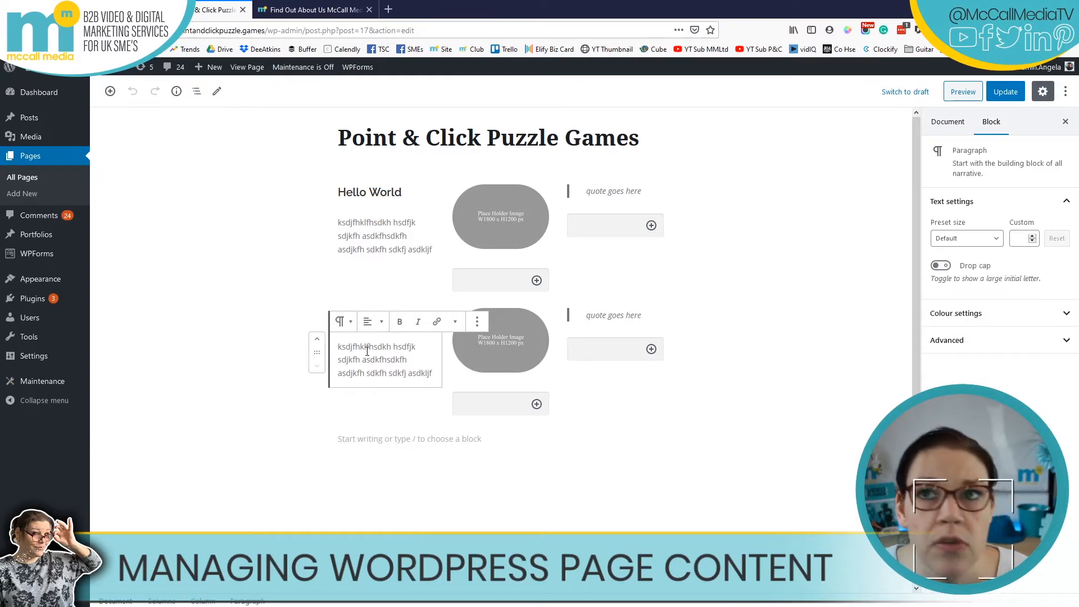
{"action": "left_click", "coordinate": [197, 91]}
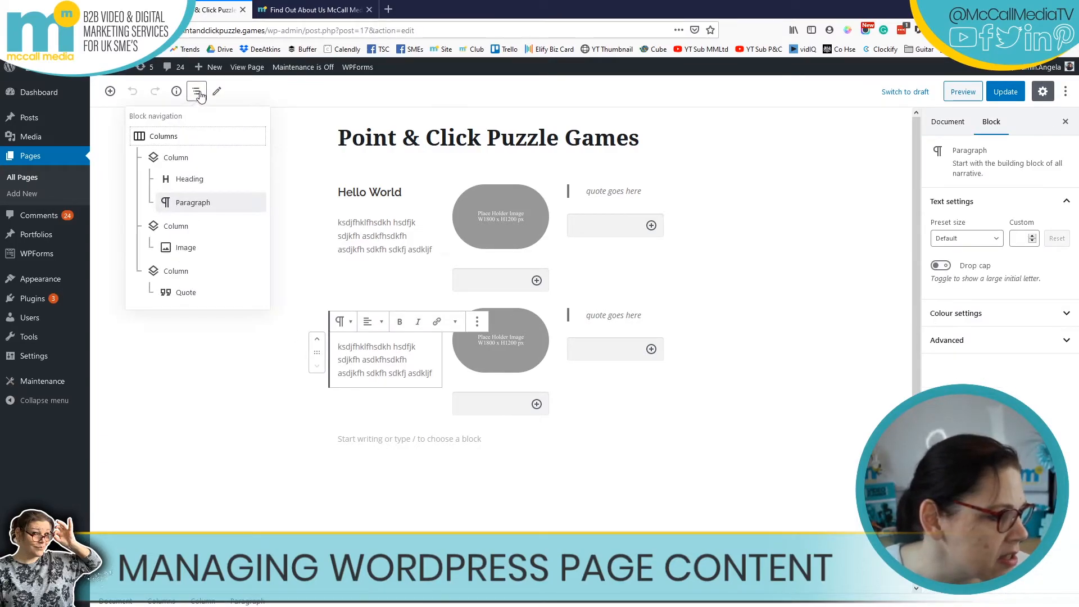
{"action": "left_click", "coordinate": [157, 136]}
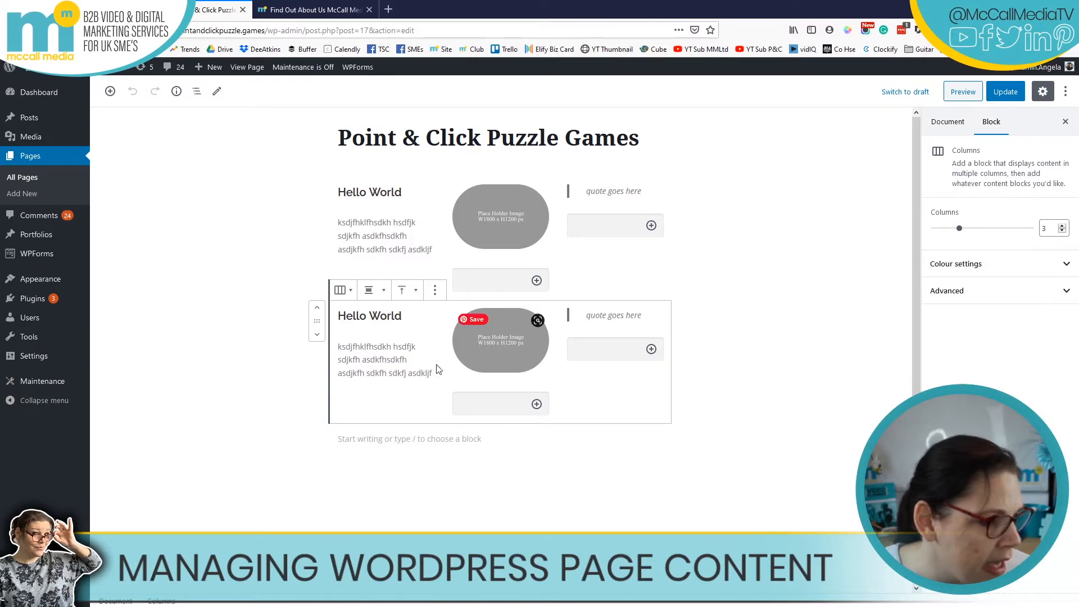
{"action": "left_click", "coordinate": [435, 292]}
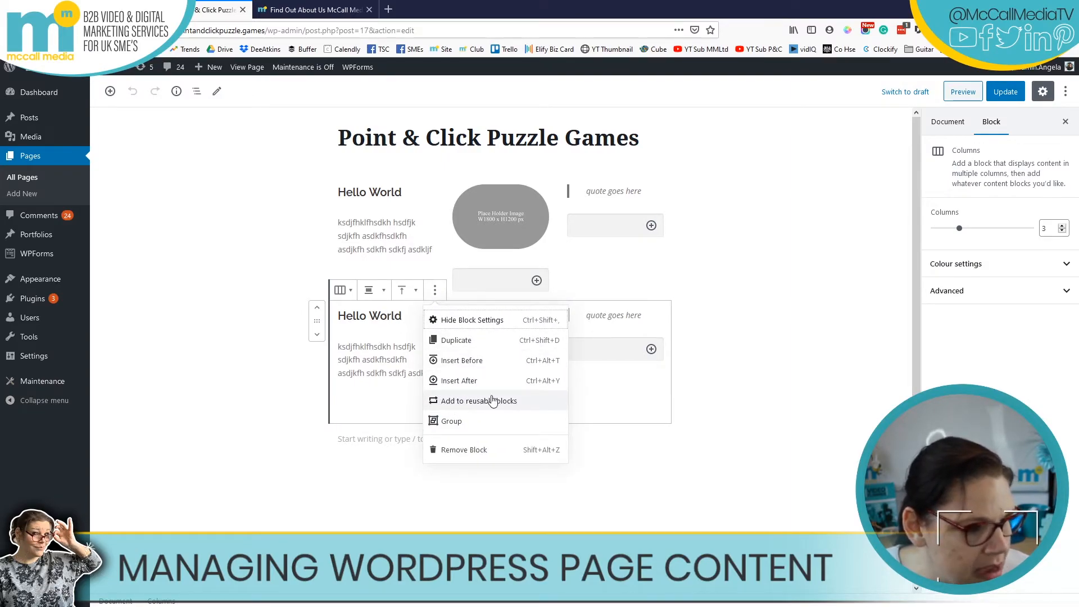
{"action": "left_click", "coordinate": [468, 402]}
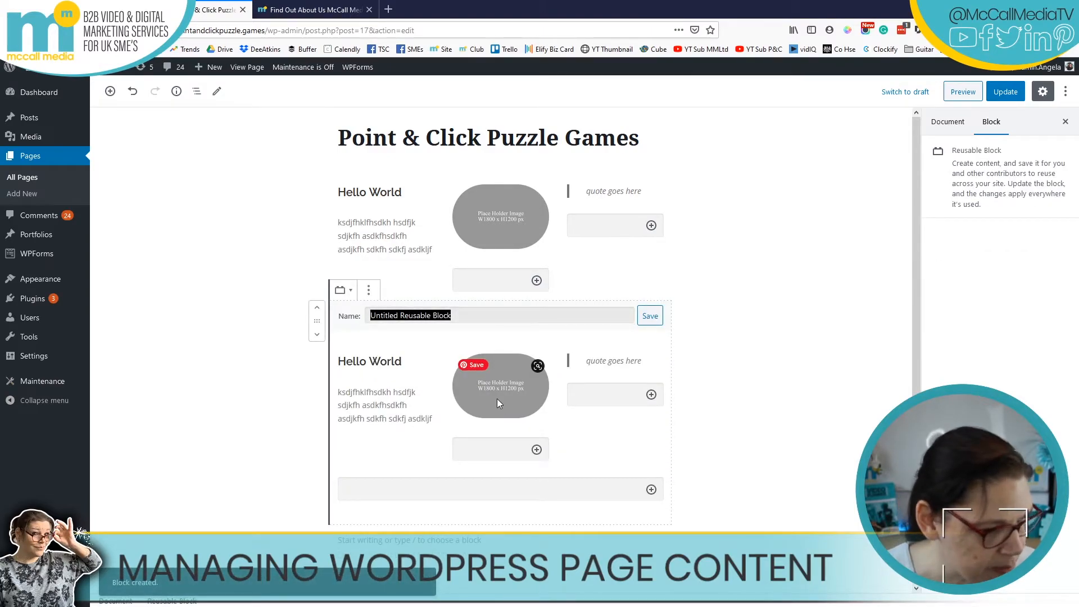
- Name the reusable block 3ColumnContentImageQuote and save it
{"action": "type", "text": "3Column"}
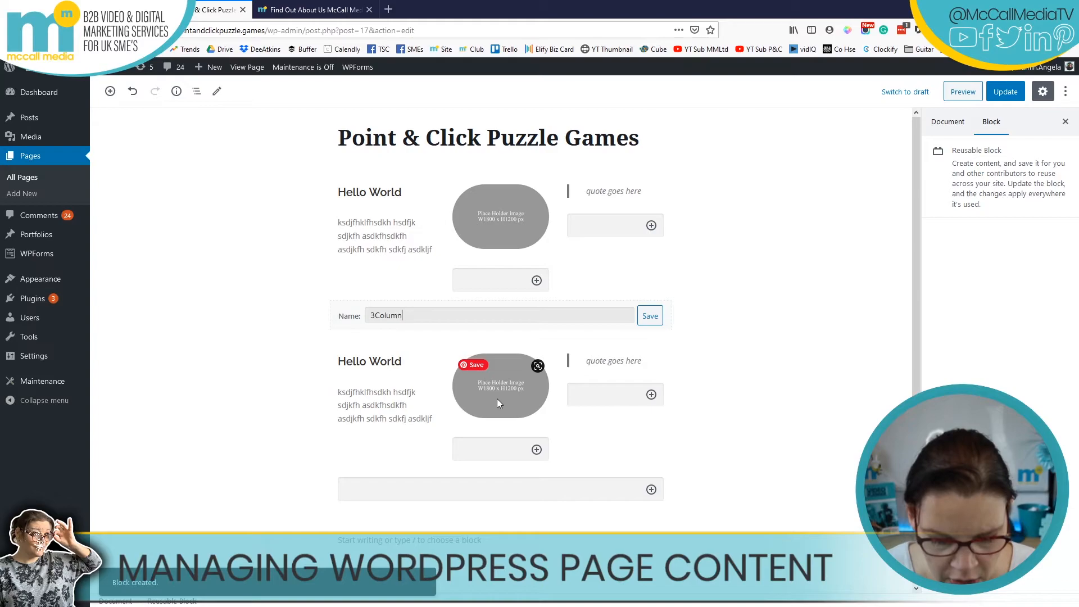
{"action": "type", "text": "Content"}
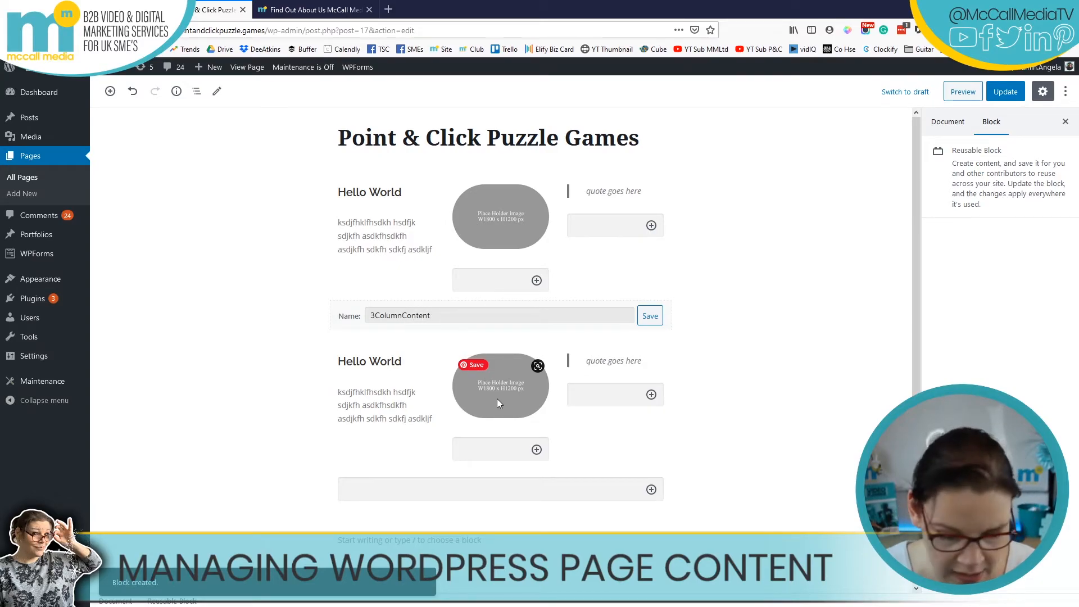
{"action": "type", "text": "Quote"}
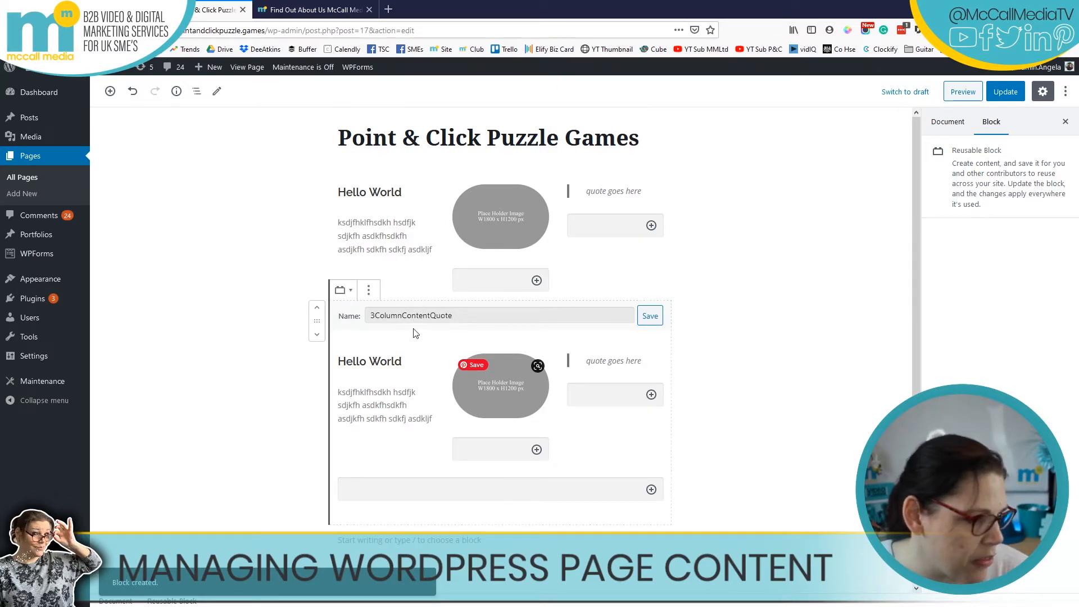
{"action": "left_click", "coordinate": [407, 315]}
{"action": "left_click_drag", "start_coordinate": [408, 312], "coordinate": [528, 313]}
{"action": "key", "text": "BackSpace"}
{"action": "type", "text": "Conte"}
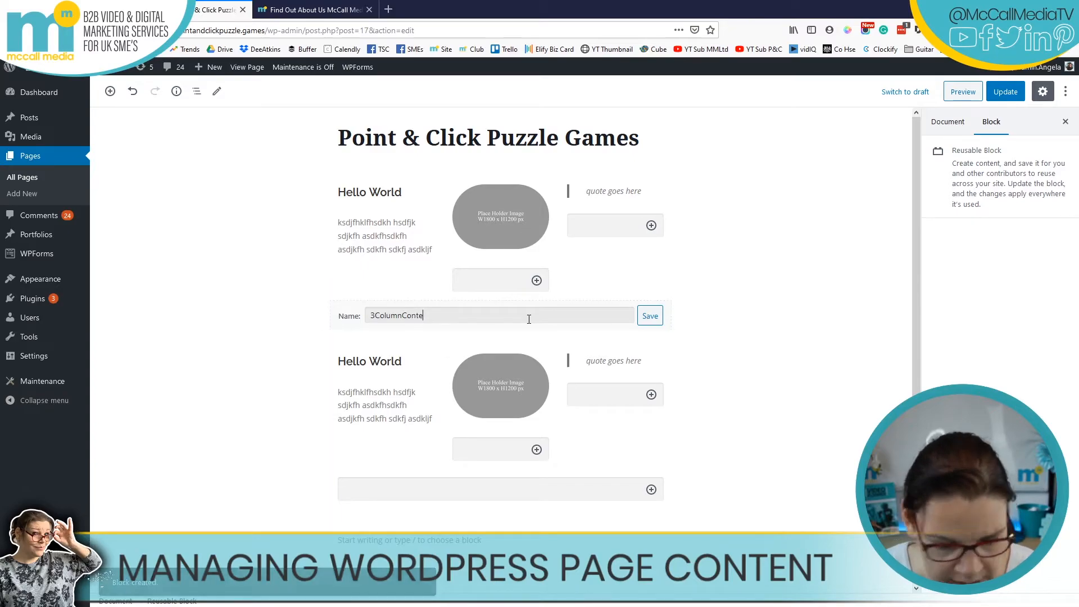
{"action": "type", "text": "ntImageQuote"}
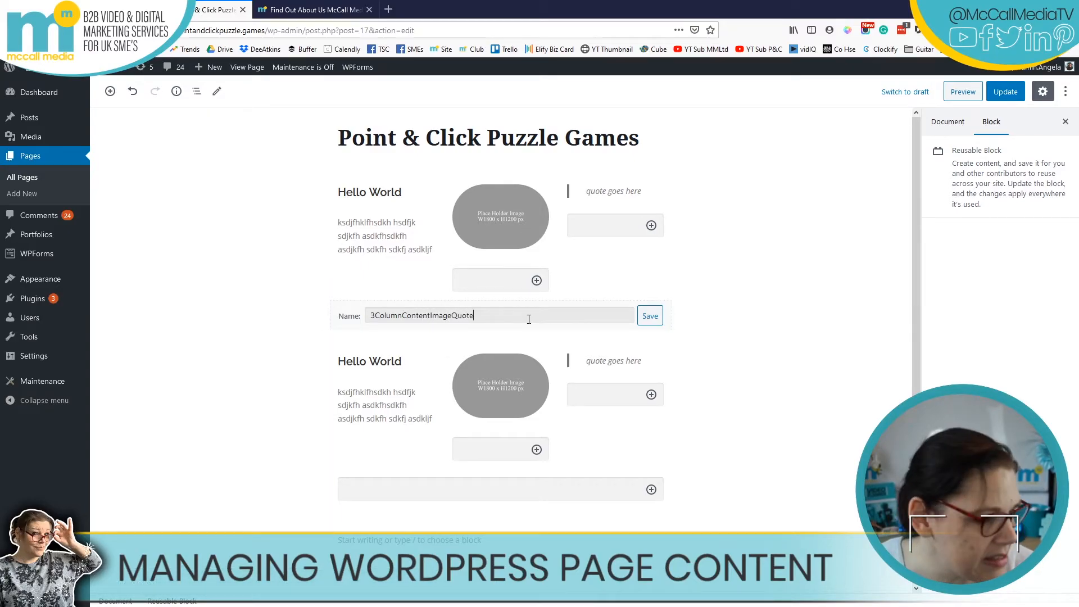
{"action": "left_click", "coordinate": [650, 315]}
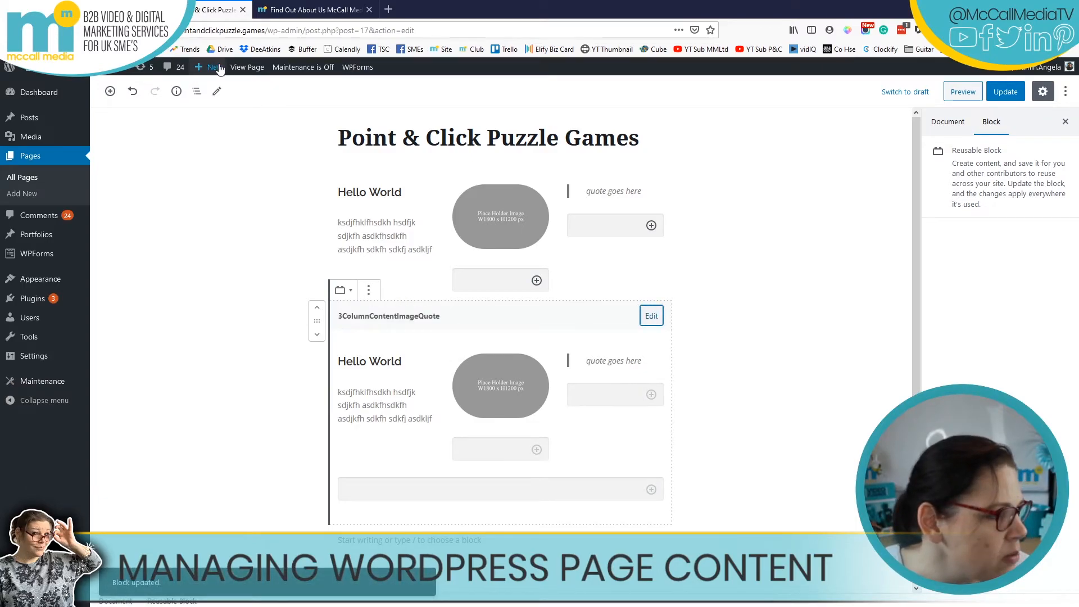
{"action": "left_click", "coordinate": [209, 89]}
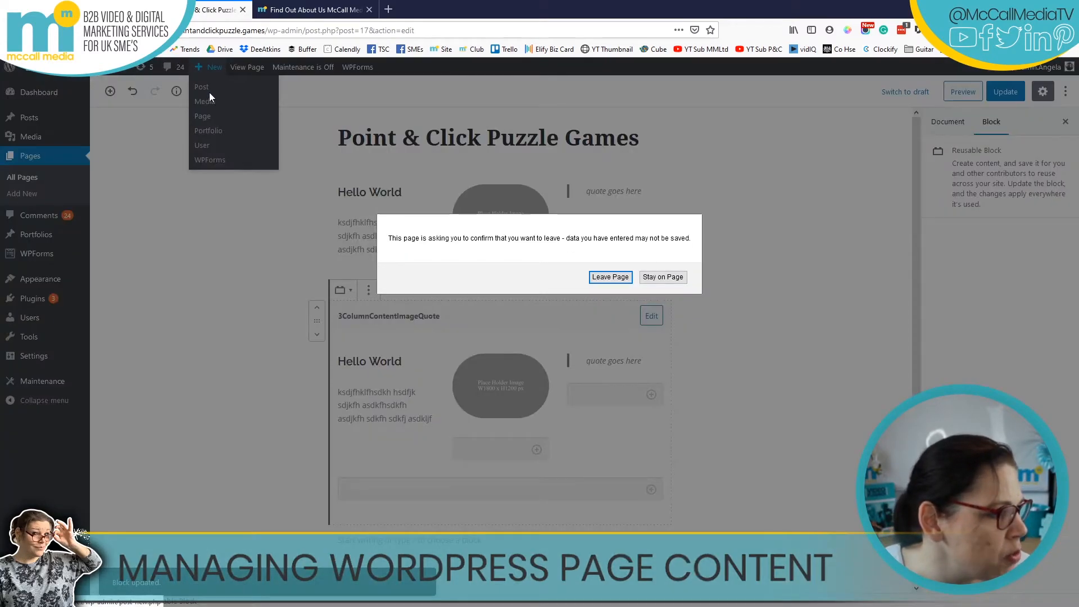
{"action": "left_click", "coordinate": [674, 277]}
{"action": "scroll", "coordinate": [696, 436], "scroll_direction": "down", "scroll_amount": 2}
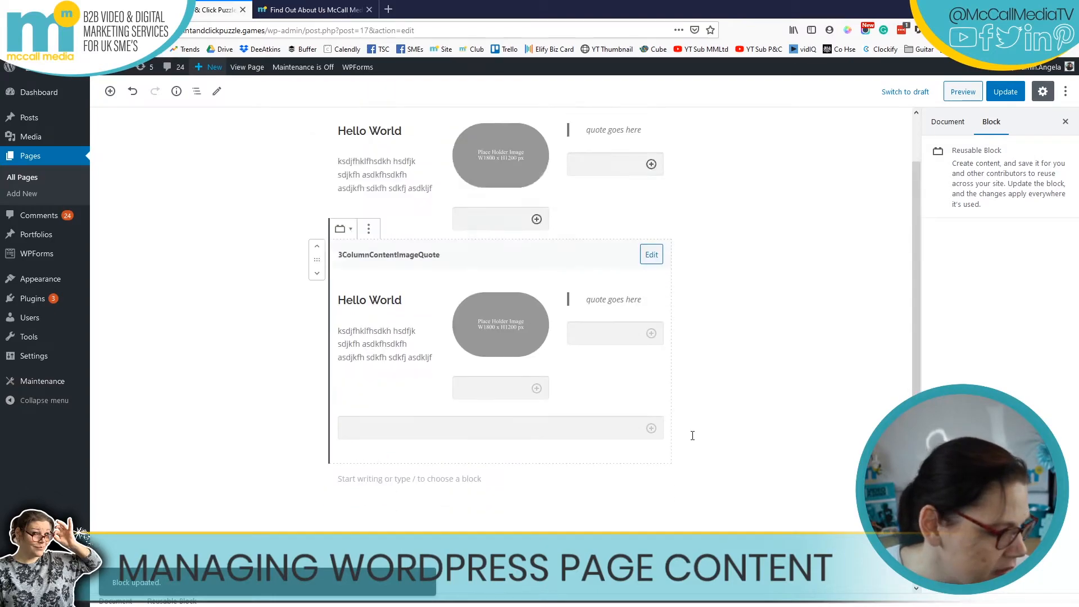
{"action": "scroll", "coordinate": [692, 435], "scroll_direction": "up", "scroll_amount": 2}
{"action": "left_click", "coordinate": [209, 86]}
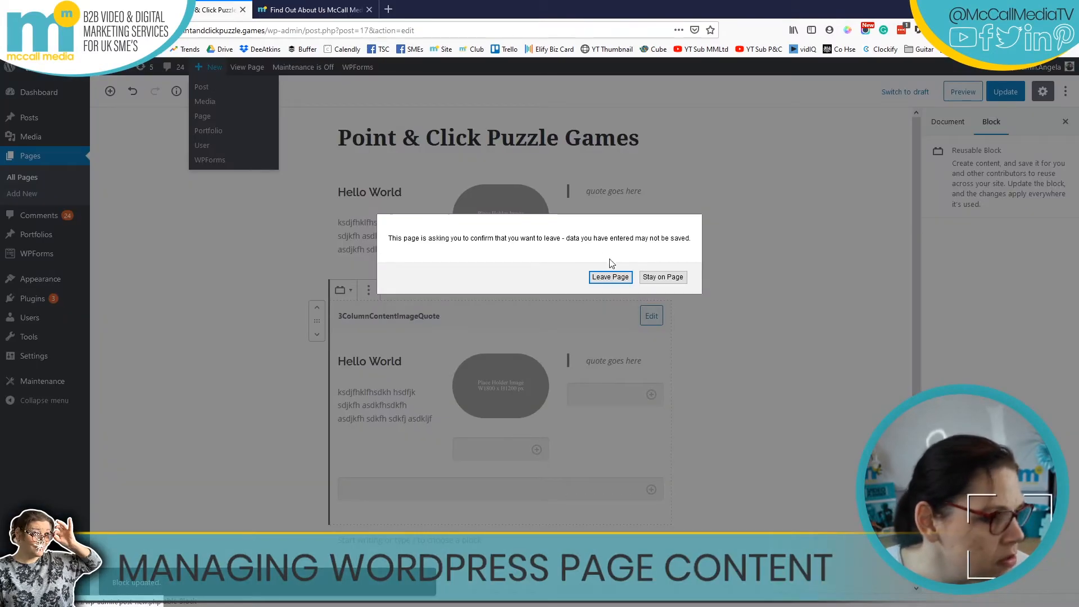
{"action": "left_click", "coordinate": [663, 277]}
- Update the About page and start a new blank page
{"action": "key", "text": "ctrl+s"}
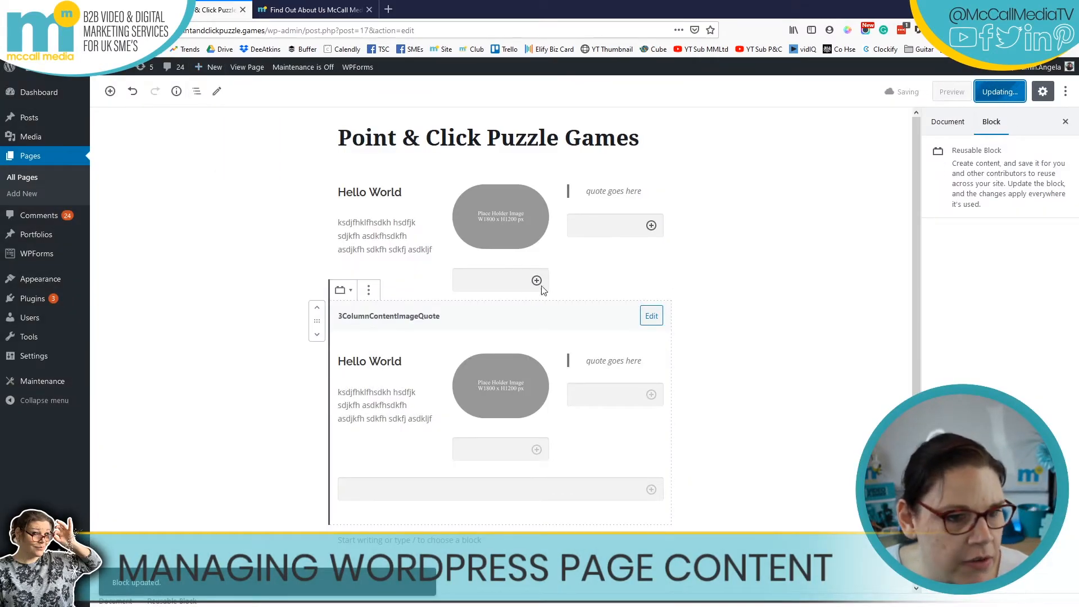
{"action": "mouse_move", "coordinate": [214, 80]}
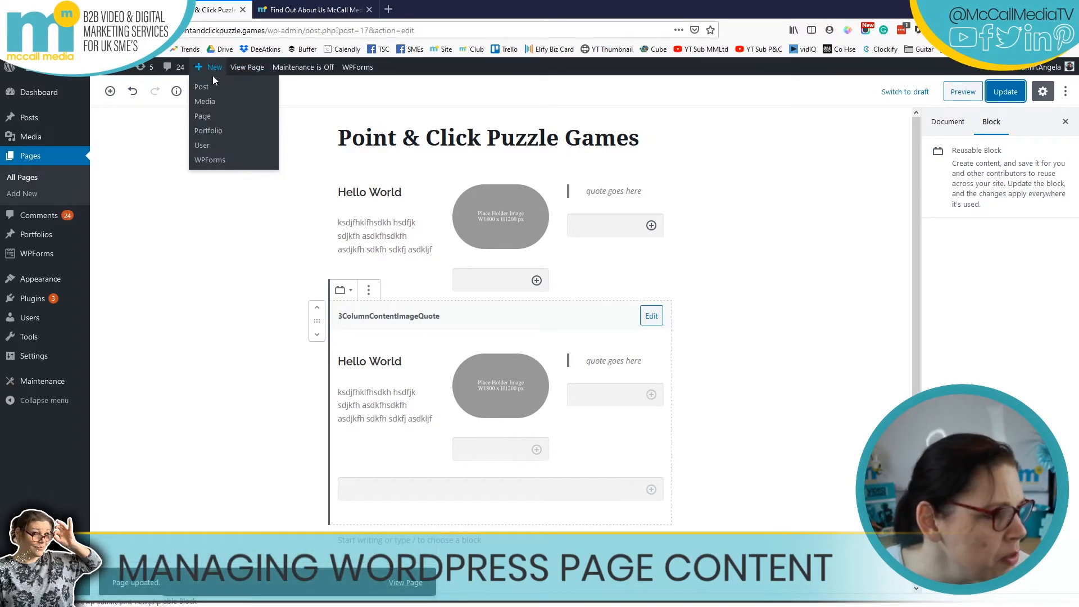
{"action": "left_click", "coordinate": [201, 118]}
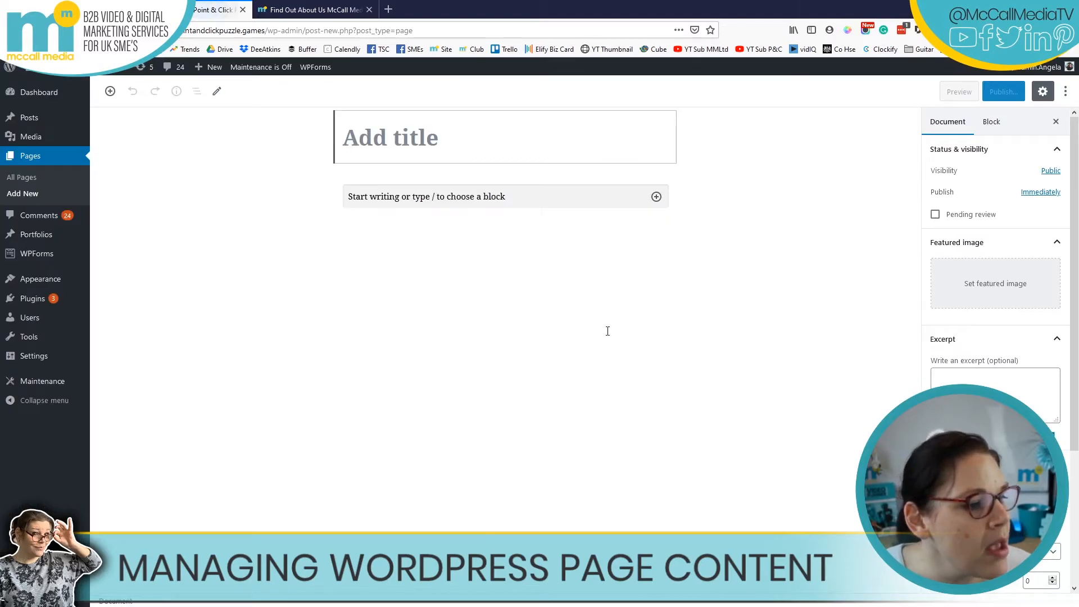
- Insert the 3ColumnContentImageQuote reusable block into the empty page
{"action": "left_click", "coordinate": [655, 197]}
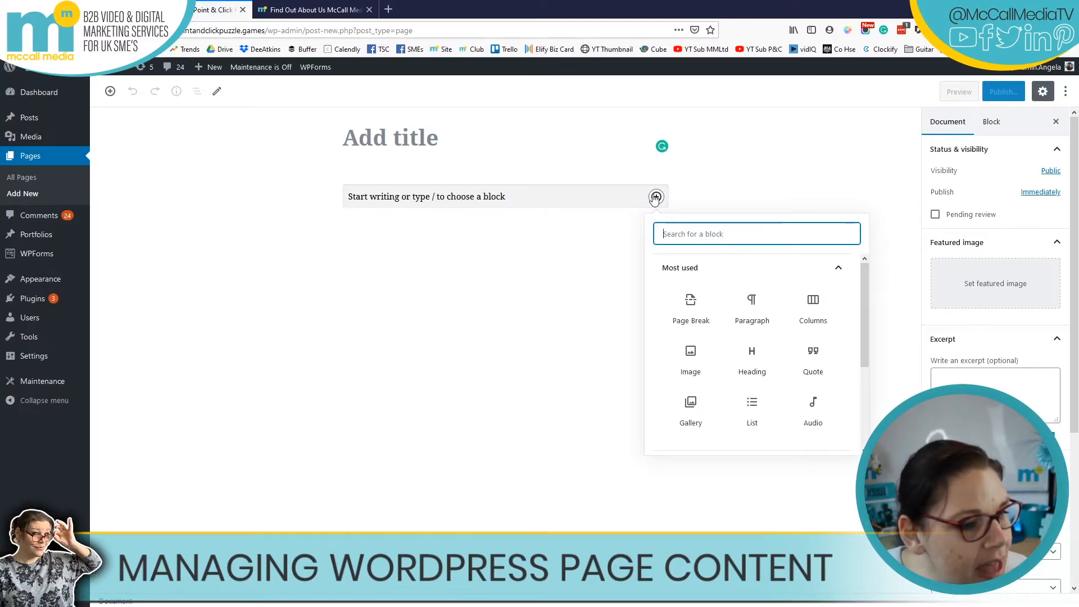
{"action": "scroll", "coordinate": [719, 292], "scroll_direction": "down", "scroll_amount": 3}
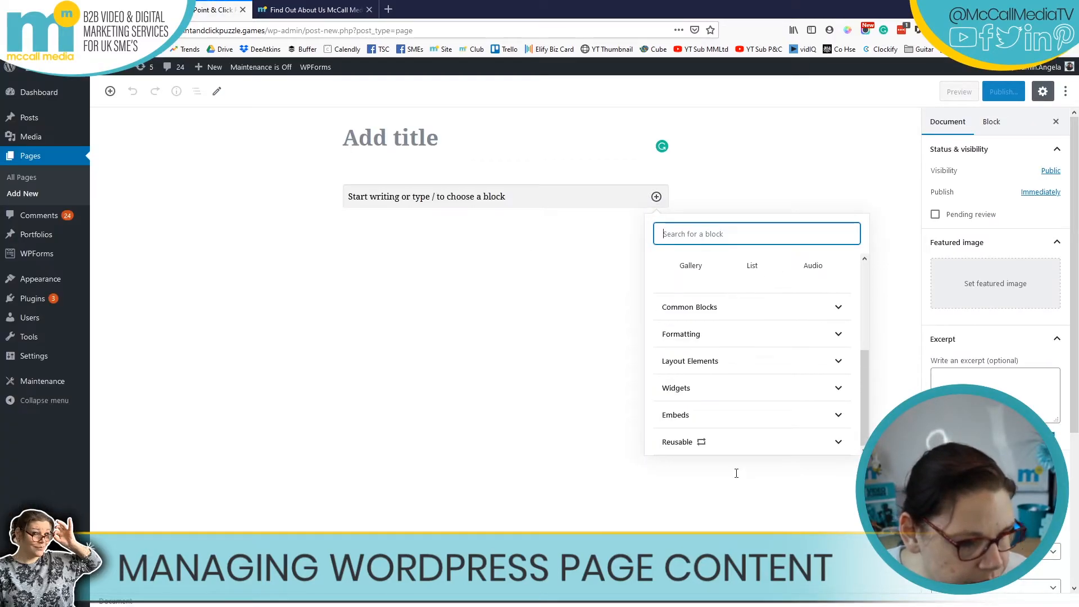
{"action": "left_click", "coordinate": [681, 443]}
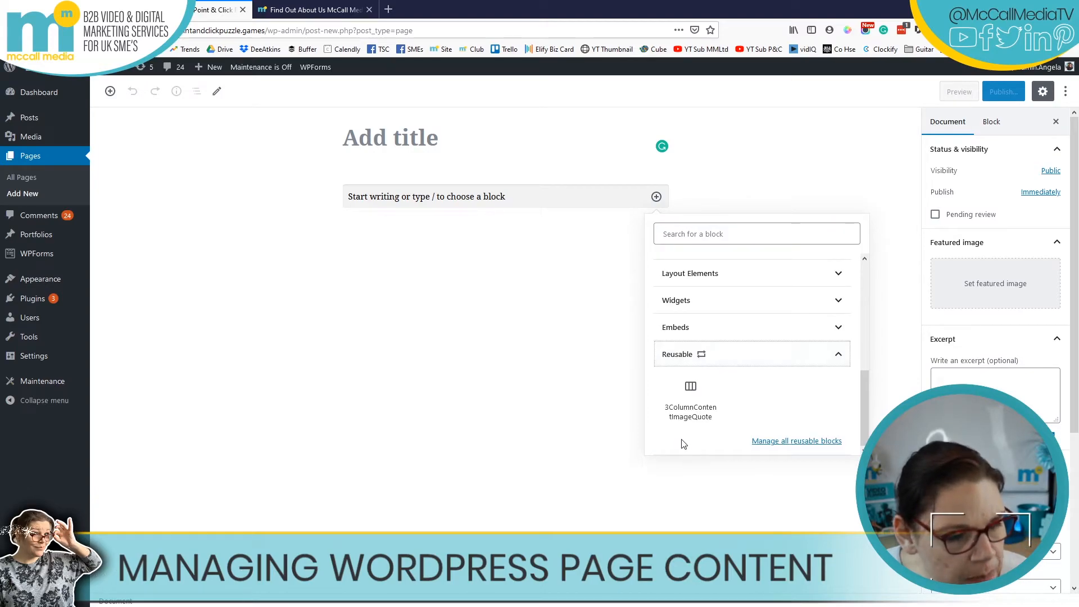
{"action": "left_click", "coordinate": [697, 400]}
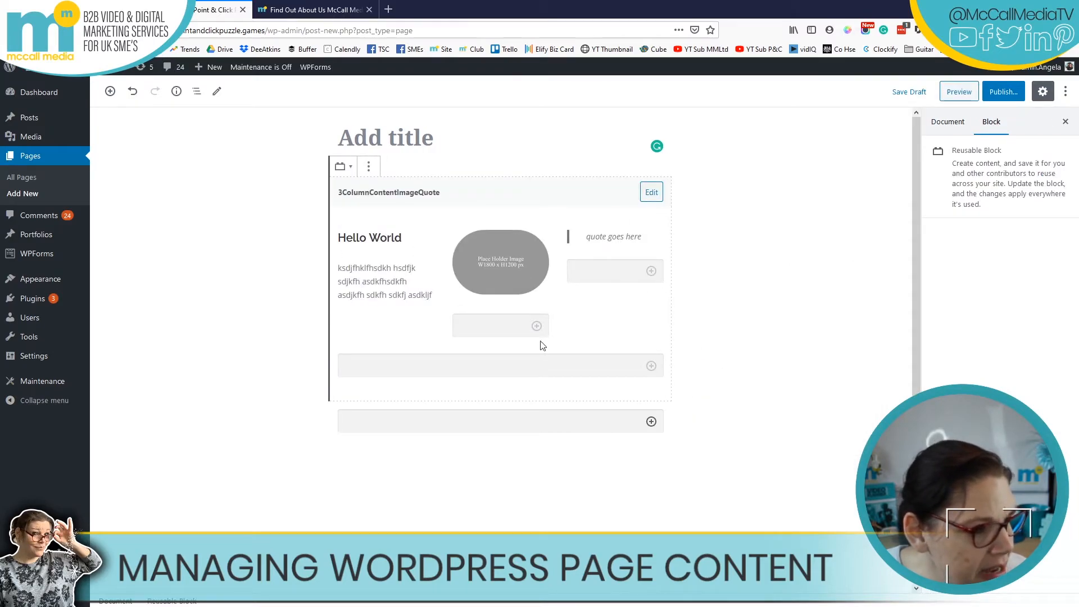
- Convert the inserted reusable block to a regular block and deselect it
{"action": "left_click", "coordinate": [368, 166]}
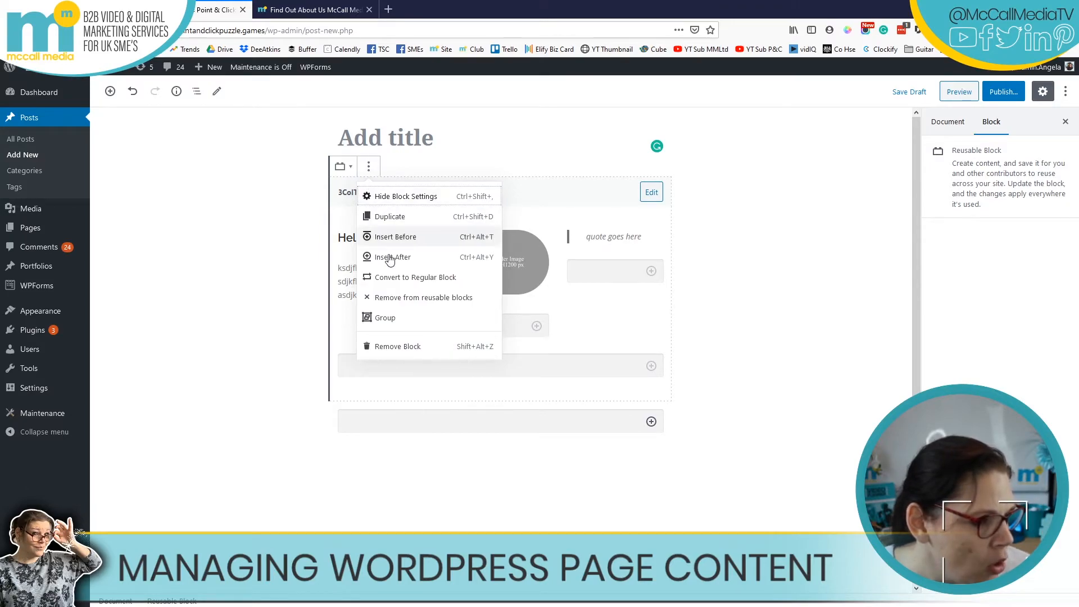
{"action": "left_click", "coordinate": [411, 277]}
{"action": "left_click", "coordinate": [814, 164]}
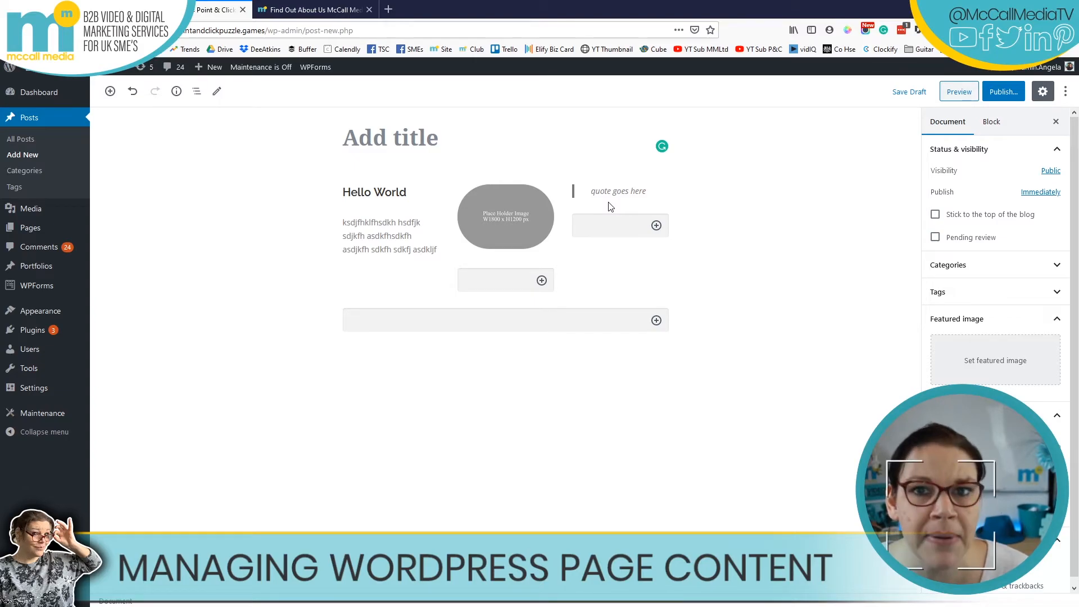
- Look up the reusable blocks on offer for the empty line below the columns, without inserting any
{"action": "left_click", "coordinate": [513, 324]}
{"action": "left_click", "coordinate": [656, 316]}
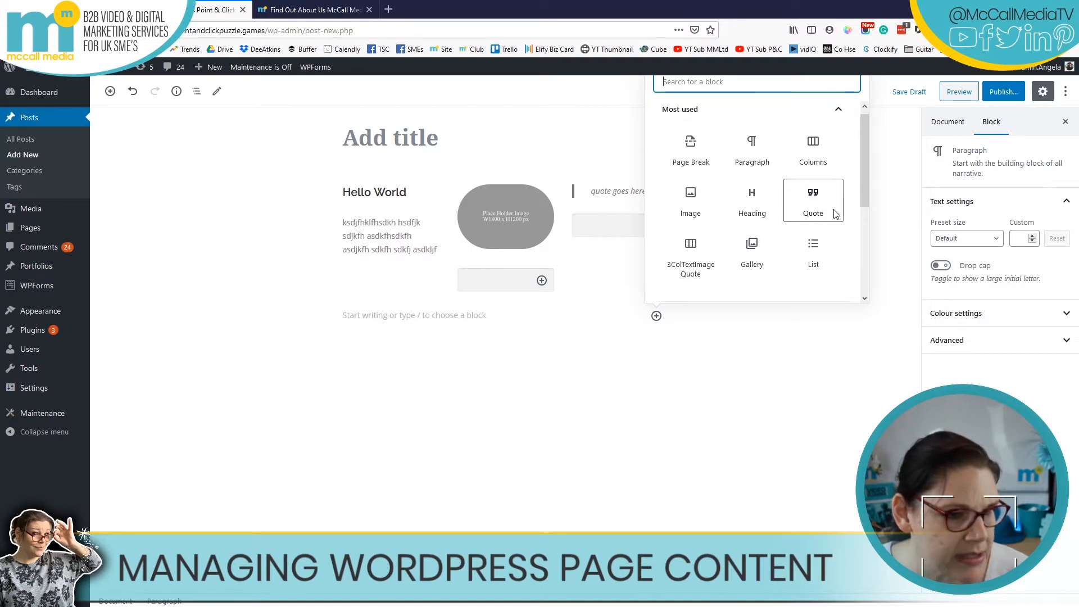
{"action": "scroll", "coordinate": [826, 236], "scroll_direction": "down", "scroll_amount": 3}
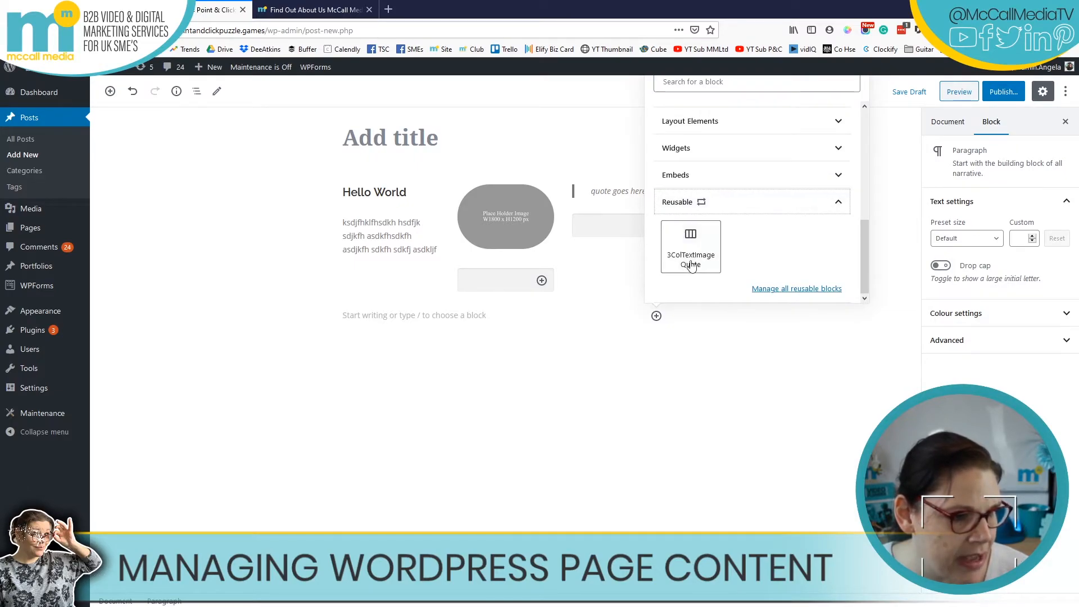
{"action": "left_click", "coordinate": [604, 451]}
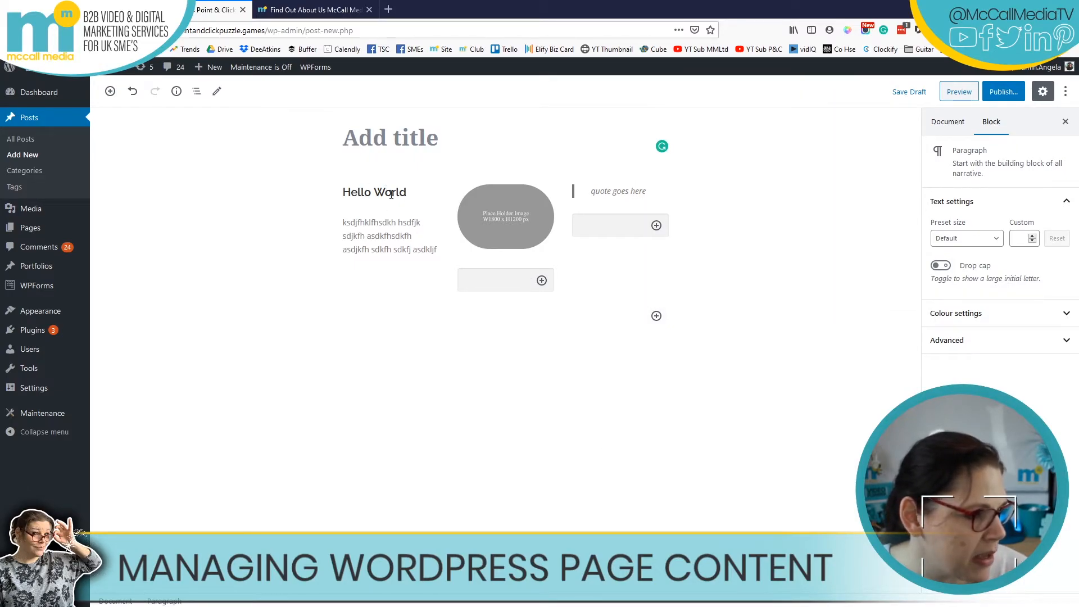
- Replace "World" in the heading with a first name and change the paragraph below it to "new text"
{"action": "double_click", "coordinate": [391, 194]}
{"action": "type", "text": "Angela"}
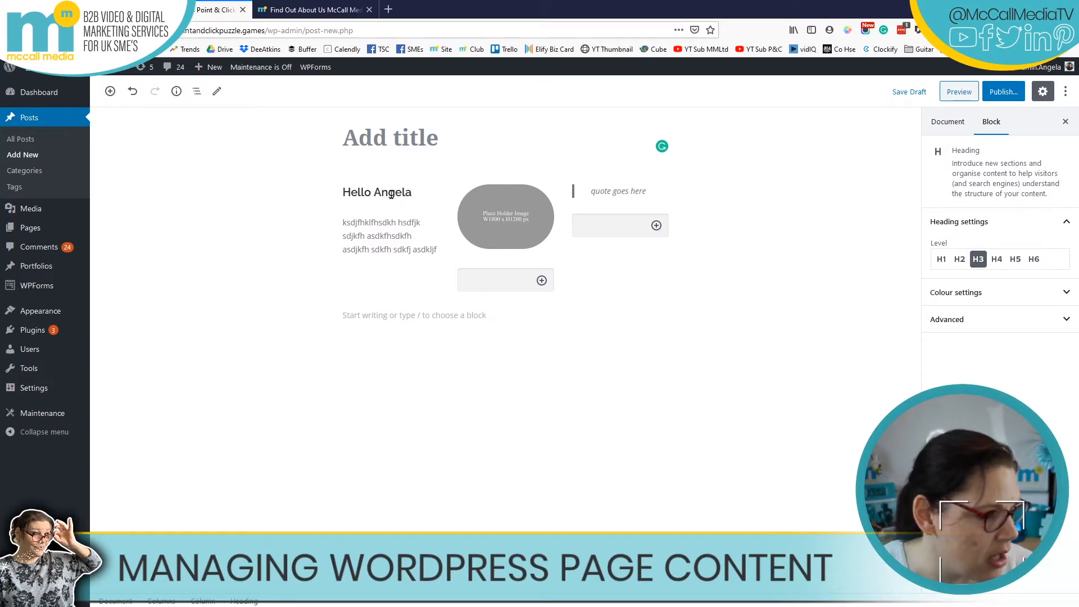
{"action": "left_click", "coordinate": [444, 251]}
{"action": "left_click_drag", "start_coordinate": [444, 251], "coordinate": [340, 216]}
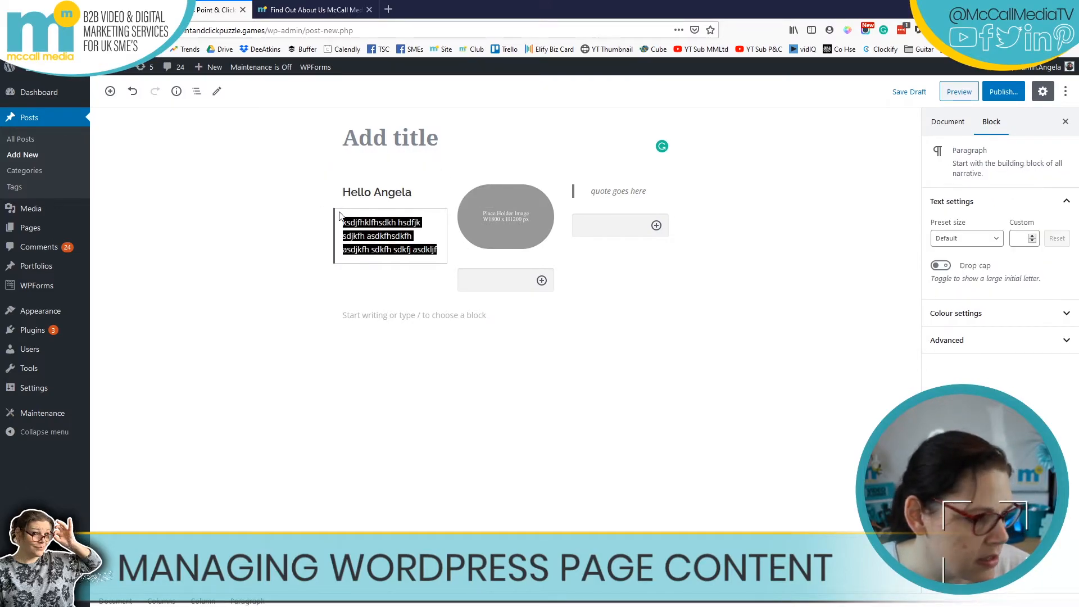
{"action": "type", "text": "new te"}
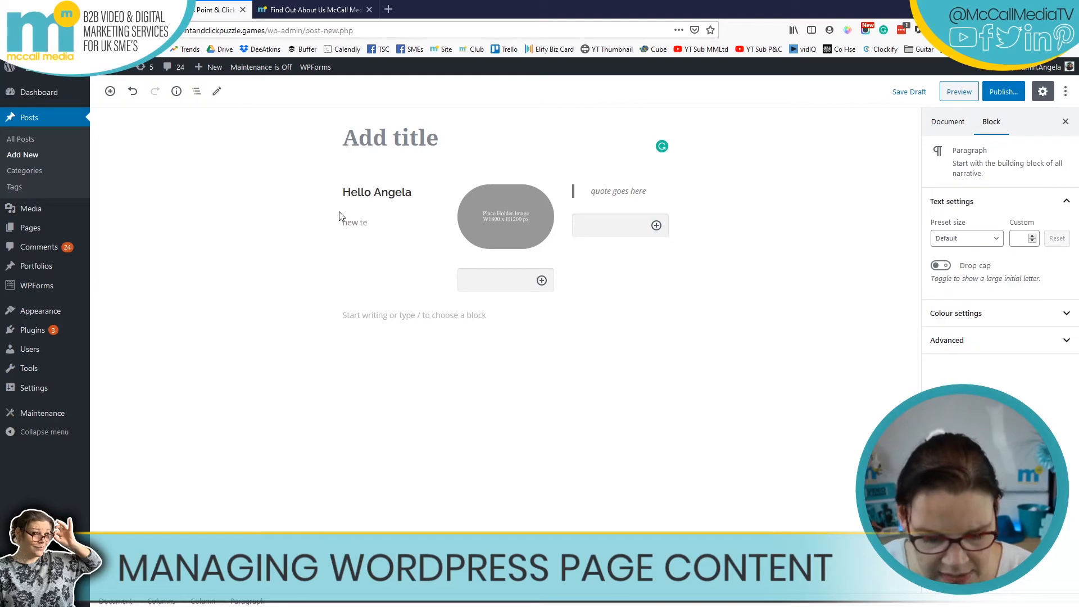
{"action": "type", "text": "xt"}
- Replace the placeholder image with the portrait photo of the woman at her desk from the media library
{"action": "left_click", "coordinate": [523, 225]}
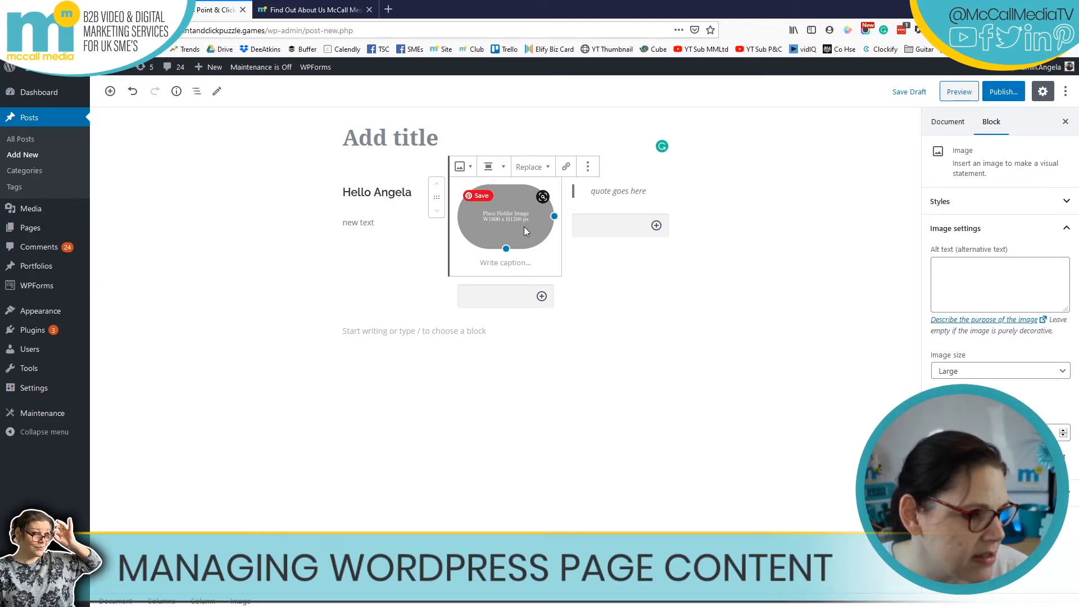
{"action": "left_click", "coordinate": [529, 167]}
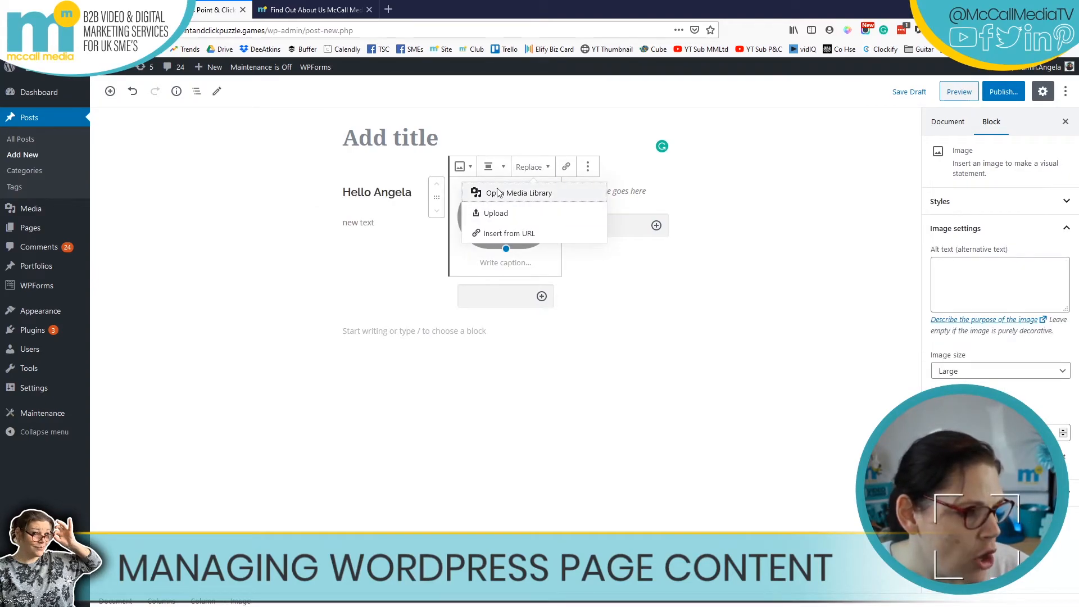
{"action": "left_click", "coordinate": [499, 192]}
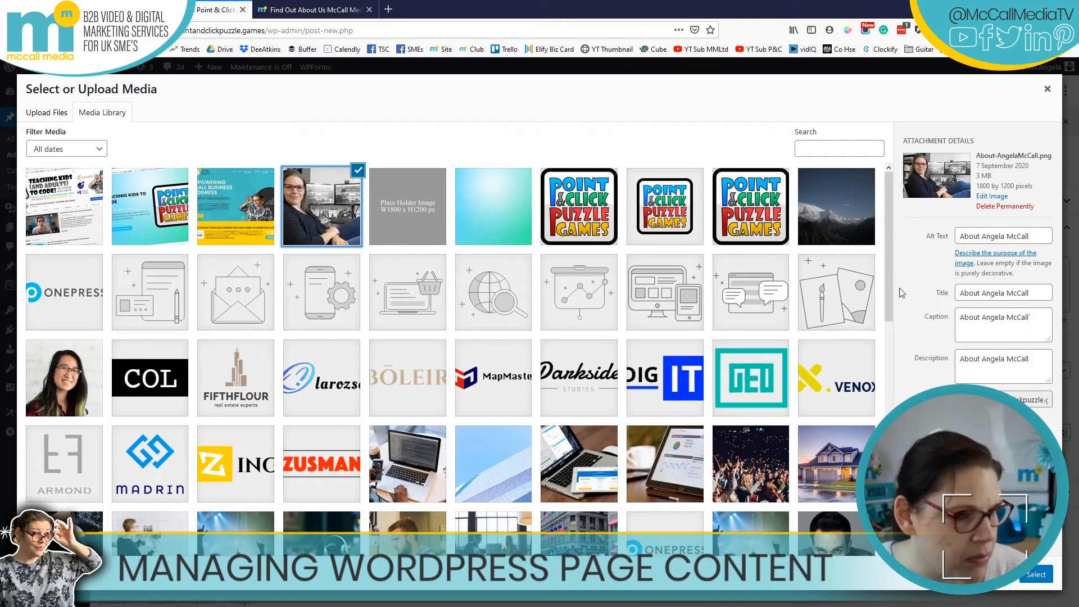
{"action": "left_click", "coordinate": [1032, 573]}
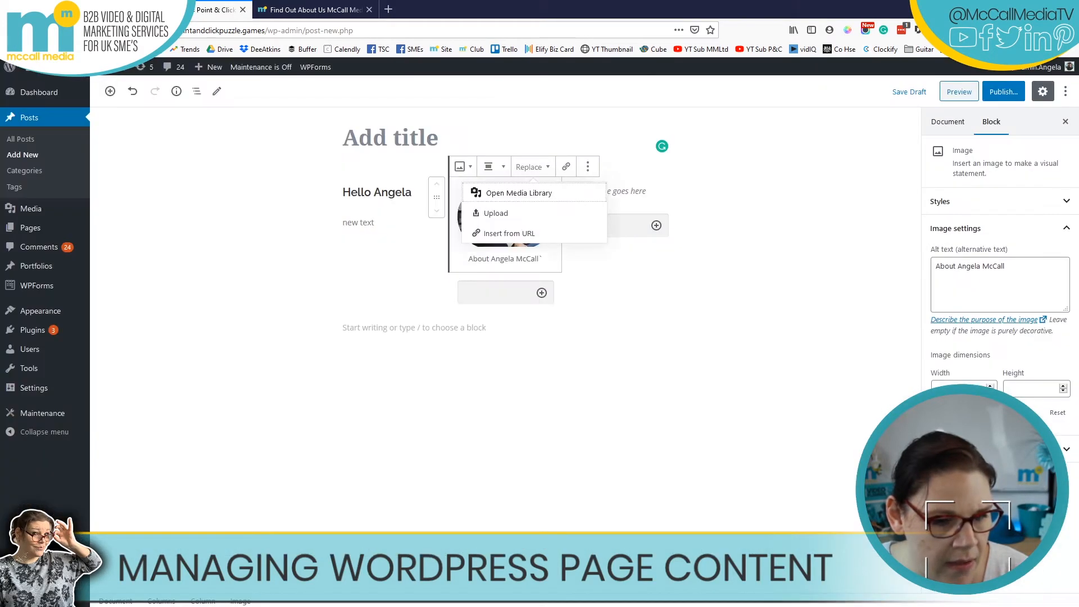
{"action": "left_click", "coordinate": [825, 238]}
- Publish the post and view it live in a separate browser tab
{"action": "left_click", "coordinate": [1006, 92]}
{"action": "left_click", "coordinate": [1008, 91]}
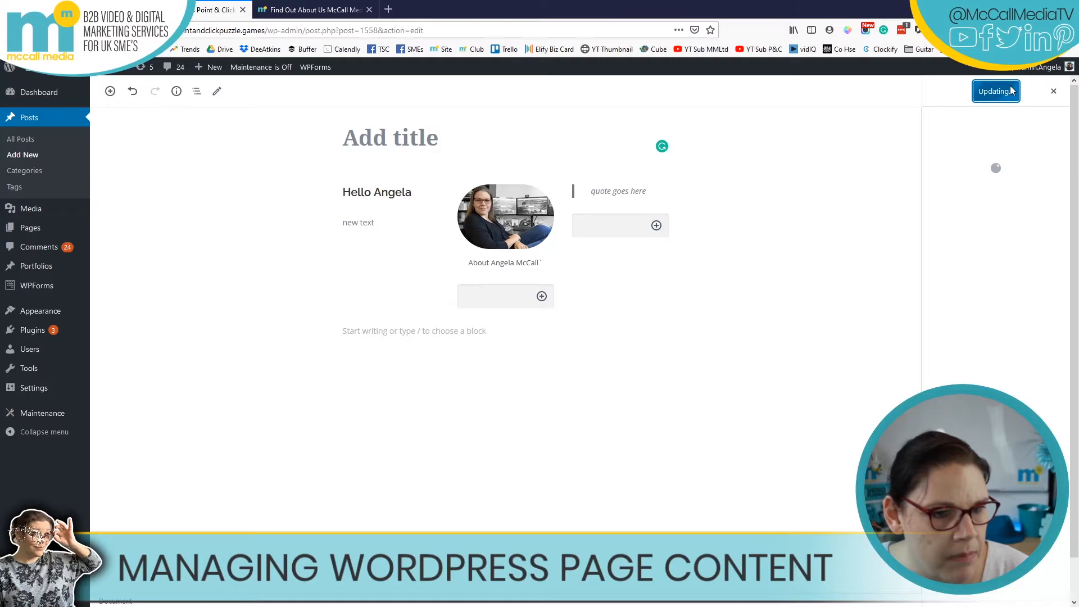
{"action": "right_click", "coordinate": [955, 206]}
{"action": "left_click", "coordinate": [966, 212]}
{"action": "left_click", "coordinate": [310, 9]}
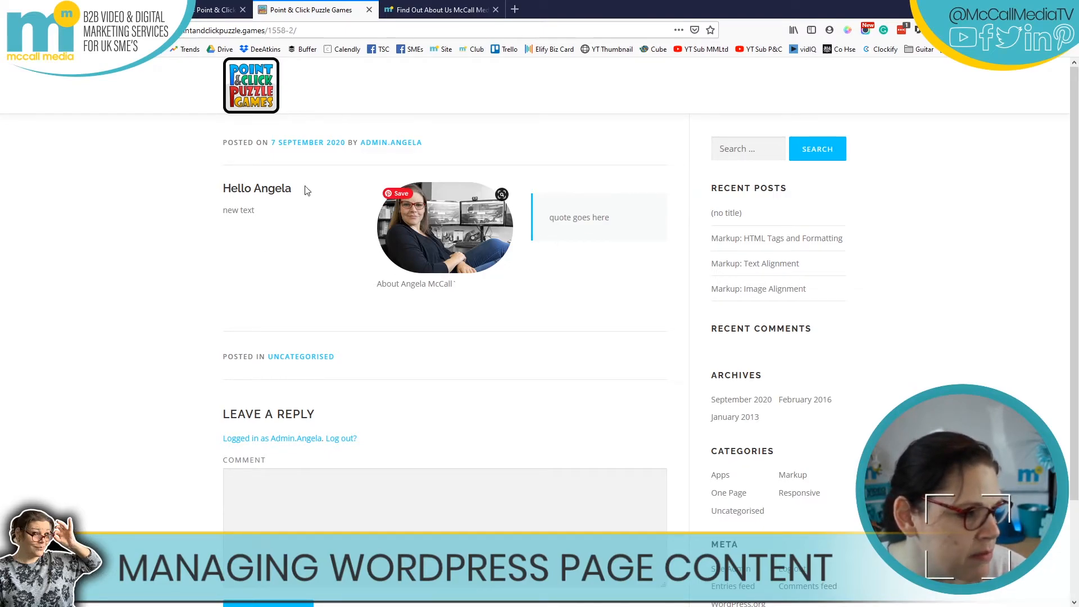
- Return to the post editor and insert the 3ColTextImageQuote reusable block on the empty line below the existing columns
{"action": "left_click", "coordinate": [220, 10]}
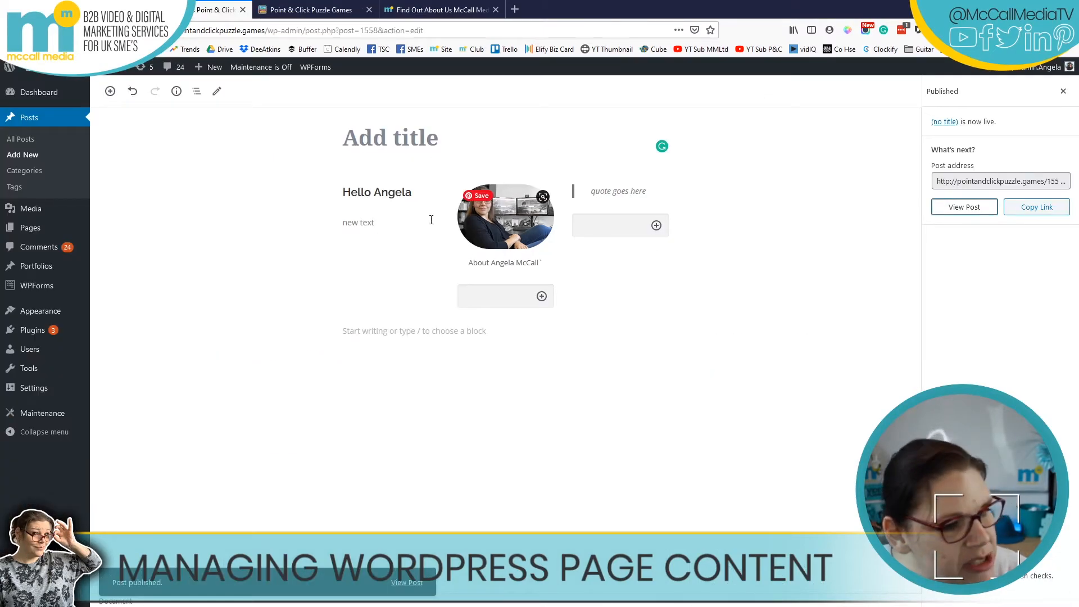
{"action": "left_click", "coordinate": [471, 323]}
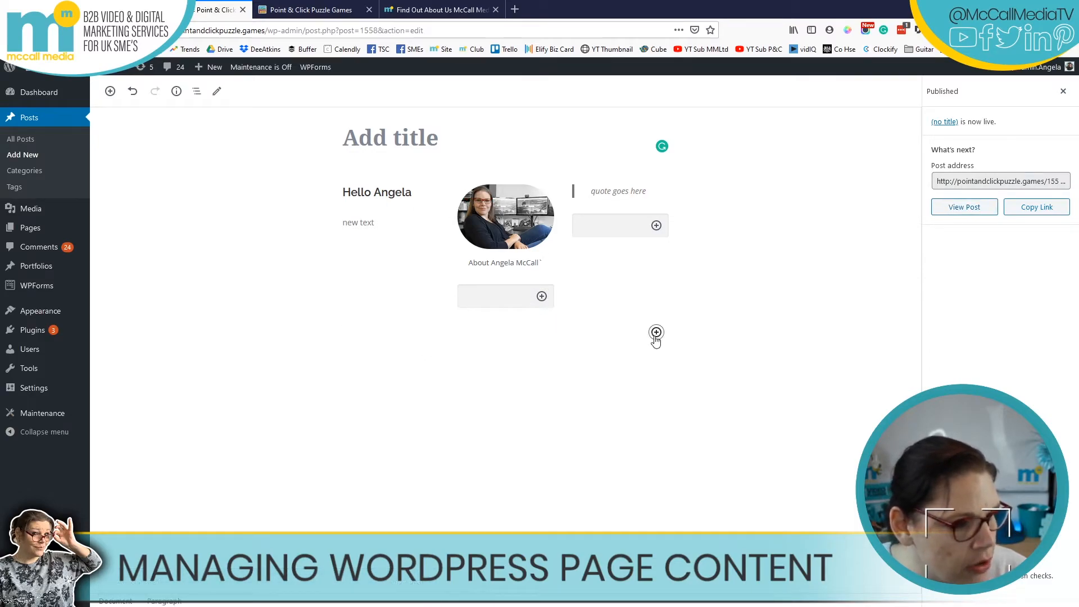
{"action": "left_click", "coordinate": [656, 332]}
{"action": "scroll", "coordinate": [773, 272], "scroll_direction": "down", "scroll_amount": 5}
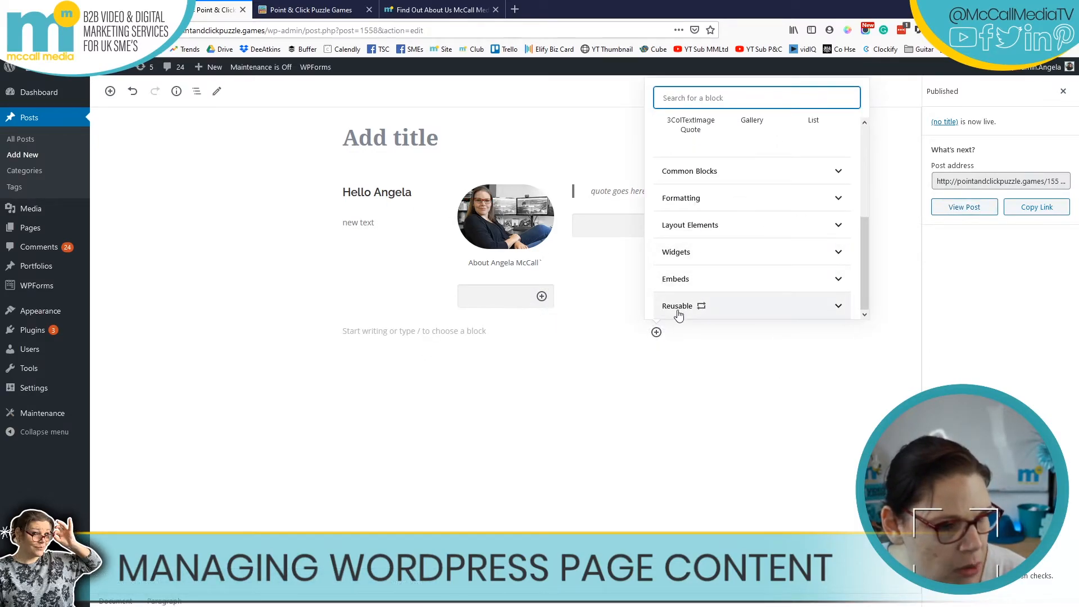
{"action": "left_click", "coordinate": [679, 308]}
{"action": "left_click", "coordinate": [699, 274]}
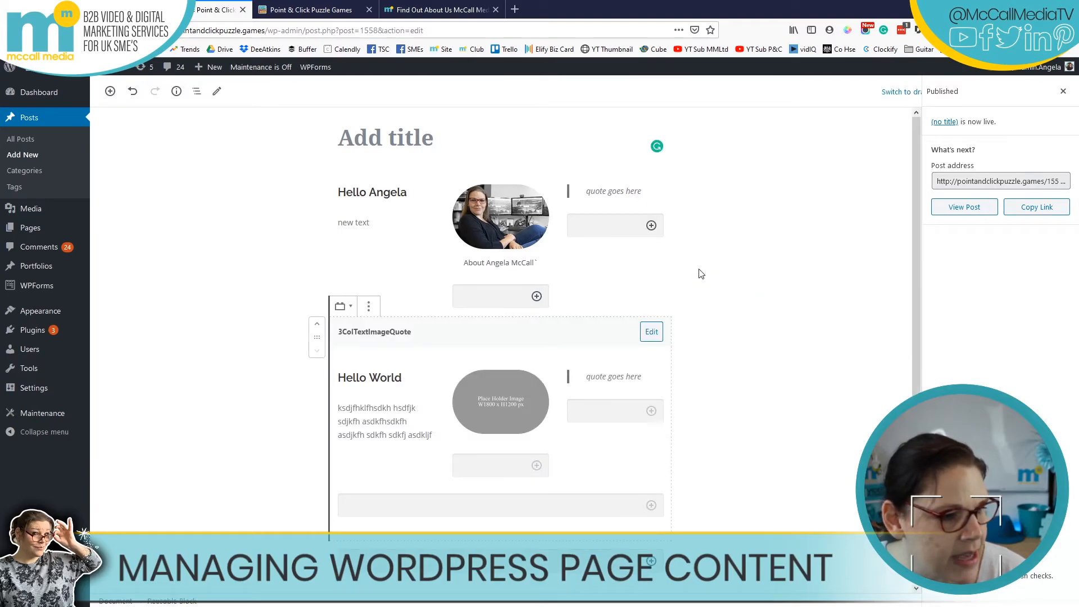
- Convert the inserted 3ColTextImageQuote block to a regular block
{"action": "left_click", "coordinate": [368, 307]}
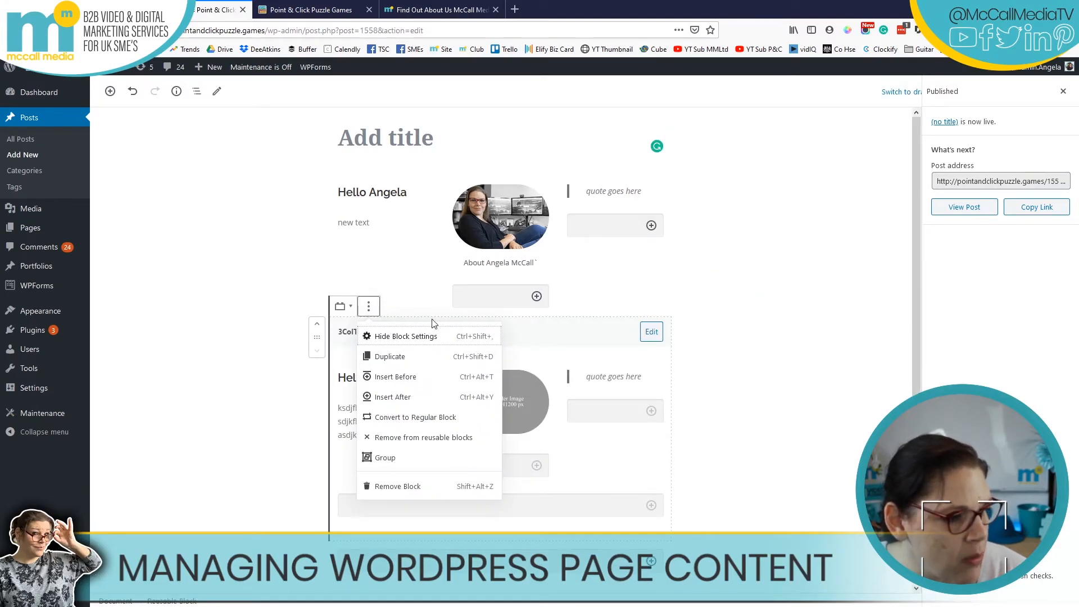
{"action": "left_click", "coordinate": [421, 417]}
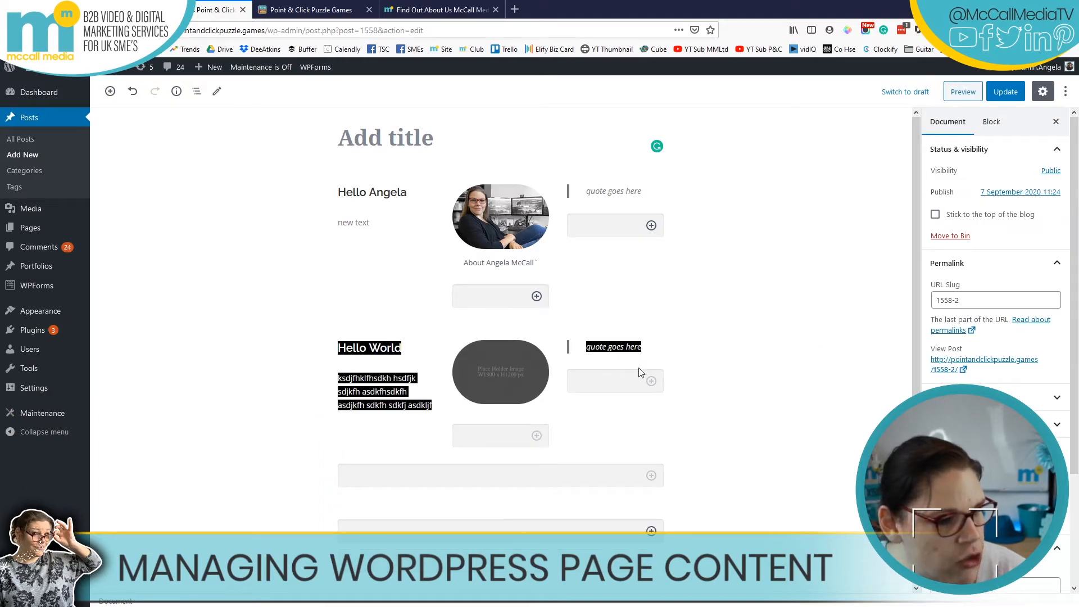
{"action": "left_click", "coordinate": [742, 387]}
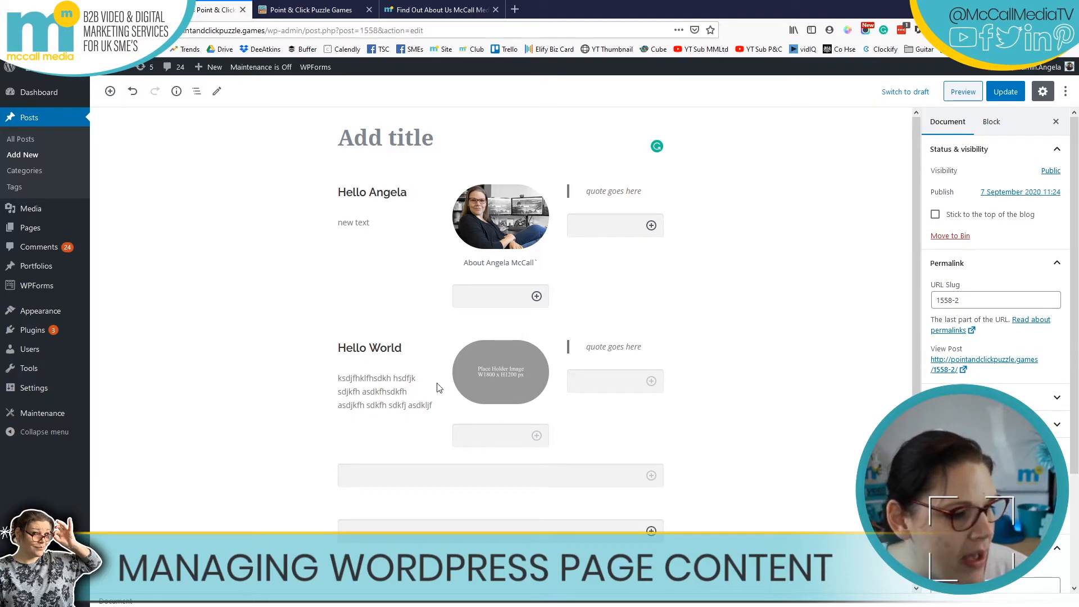
{"action": "left_click", "coordinate": [393, 401]}
{"action": "left_click", "coordinate": [368, 309]}
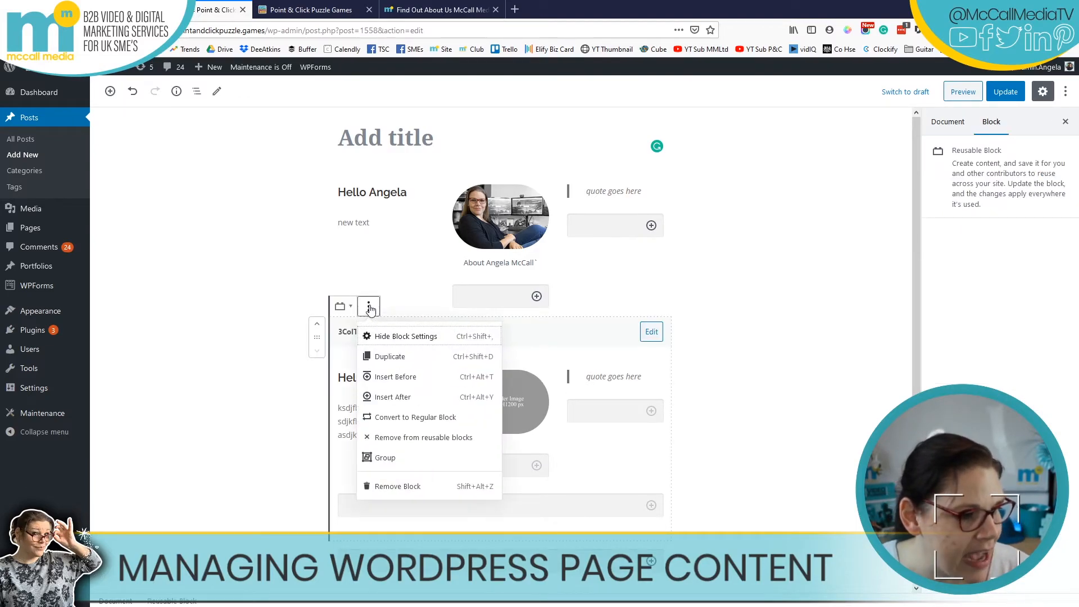
{"action": "left_click", "coordinate": [391, 420]}
{"action": "left_click", "coordinate": [761, 365]}
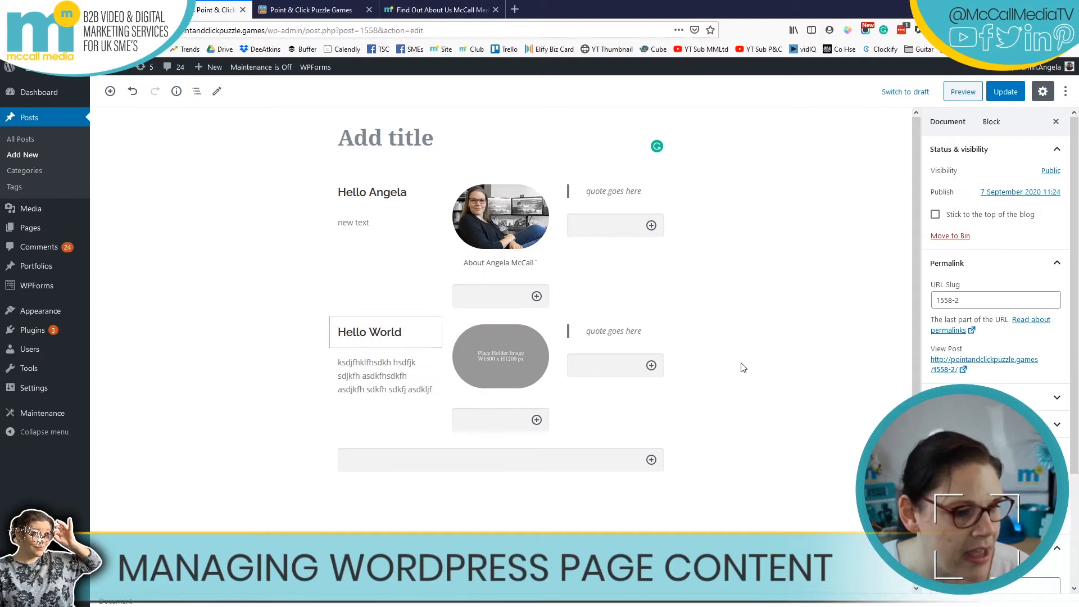
- Replace the placeholder image in the second row with About-PointClickPuzzleGames.png from the media library
{"action": "left_click", "coordinate": [532, 359]}
{"action": "left_click", "coordinate": [530, 308]}
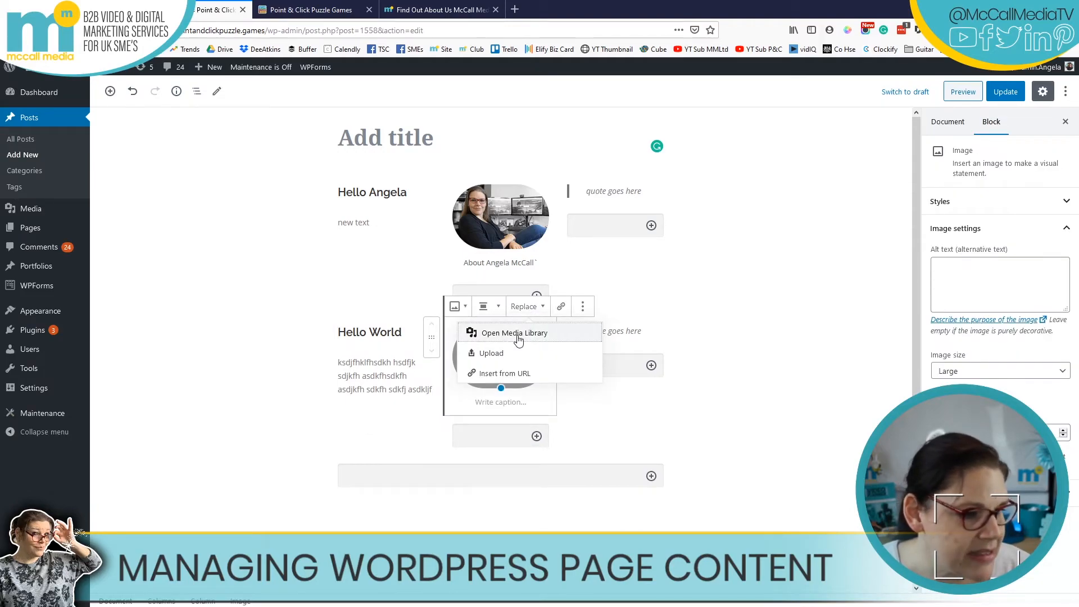
{"action": "left_click", "coordinate": [497, 337]}
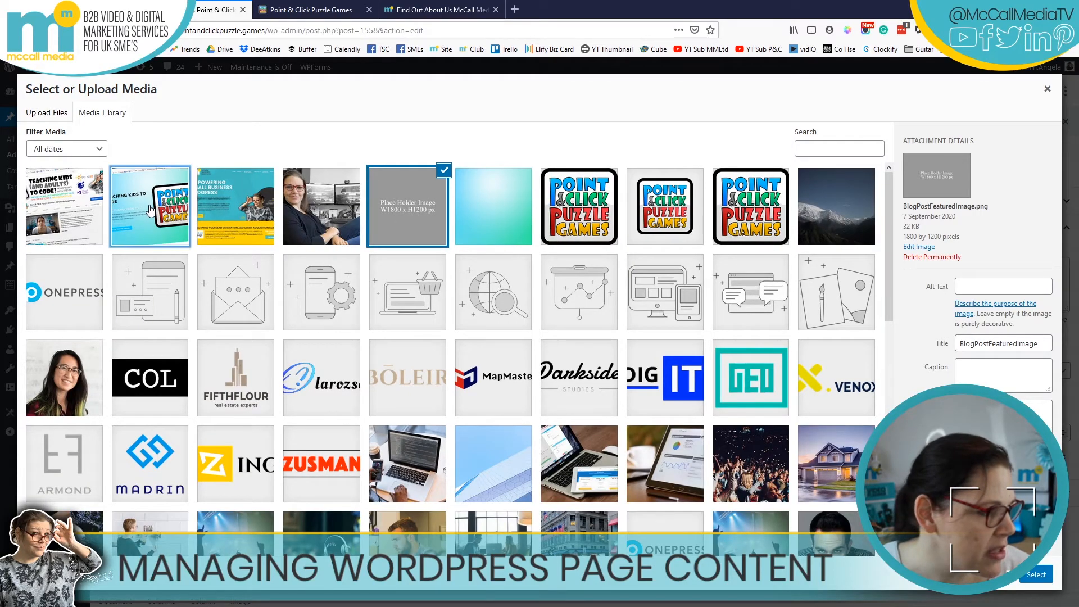
{"action": "left_click", "coordinate": [151, 210]}
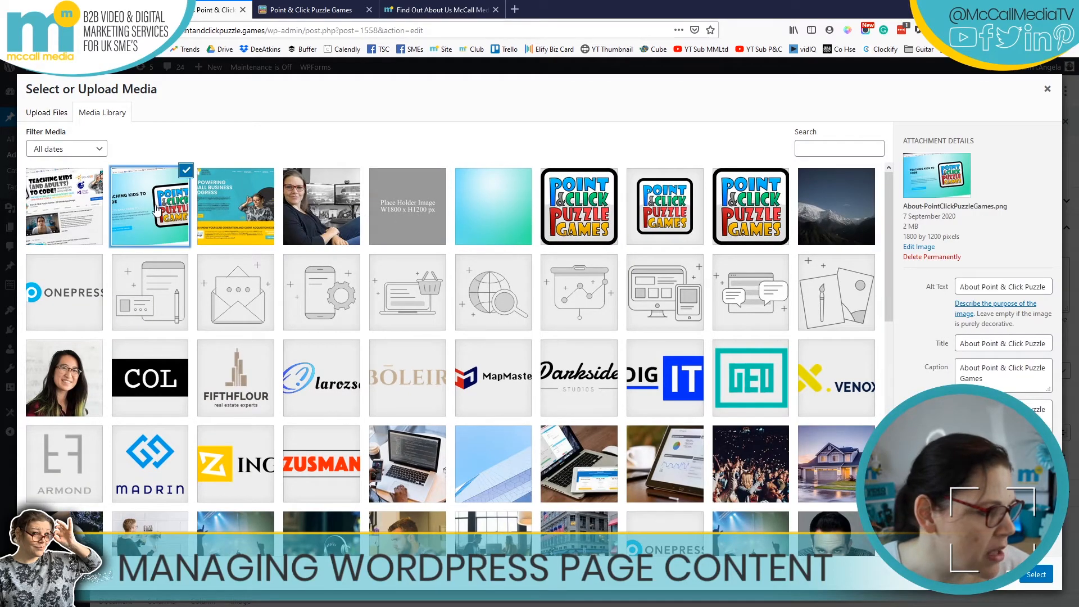
{"action": "left_click", "coordinate": [1036, 575]}
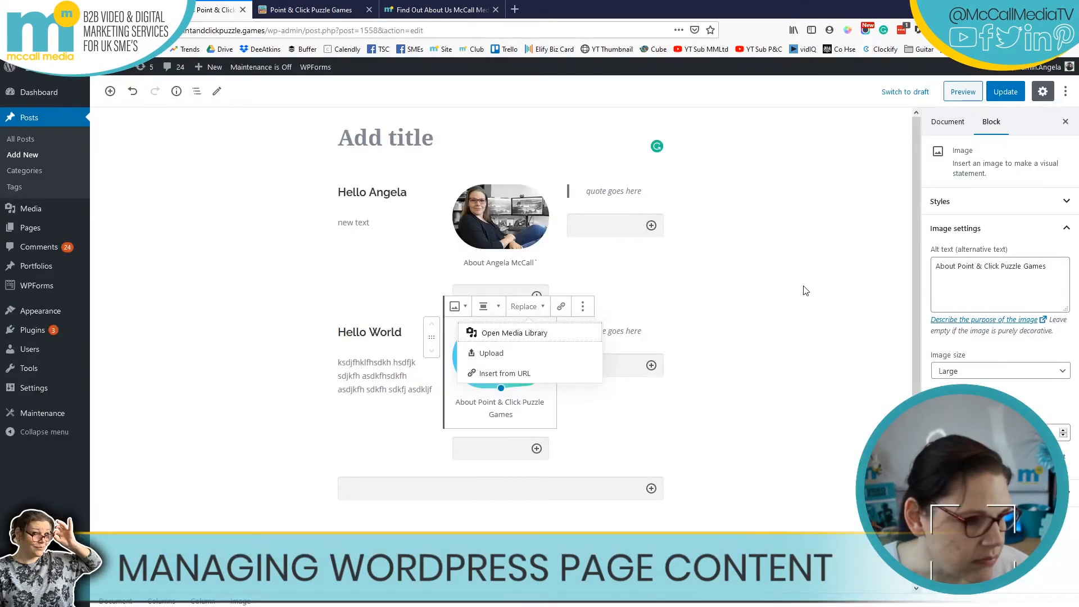
- Update the post and reload its live page to check the second row, including its quote
{"action": "left_click", "coordinate": [947, 121]}
{"action": "left_click", "coordinate": [1005, 91]}
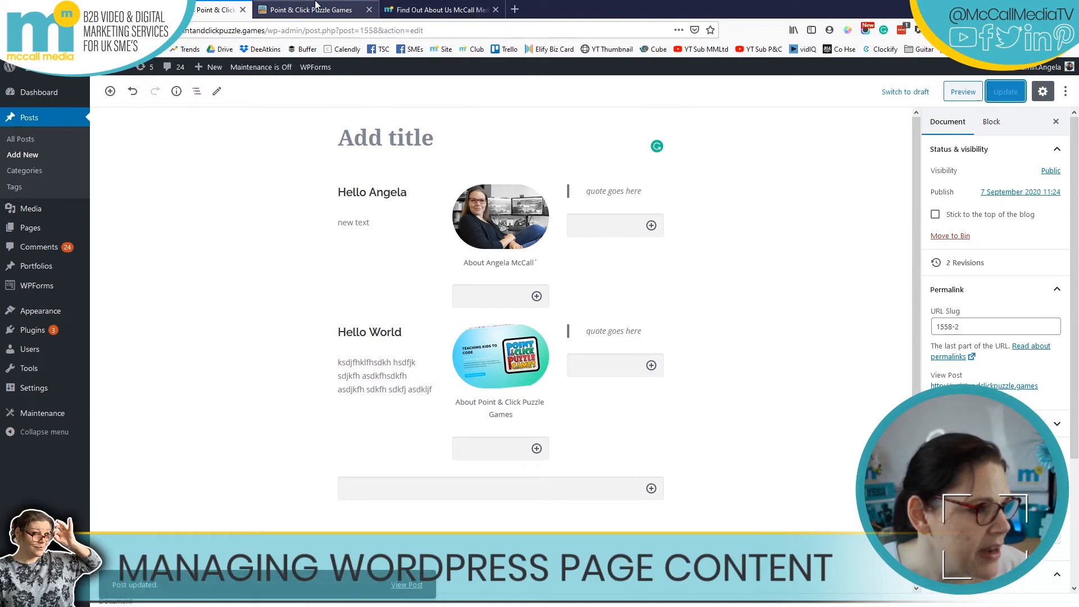
{"action": "left_click", "coordinate": [316, 7]}
{"action": "left_click", "coordinate": [47, 31]}
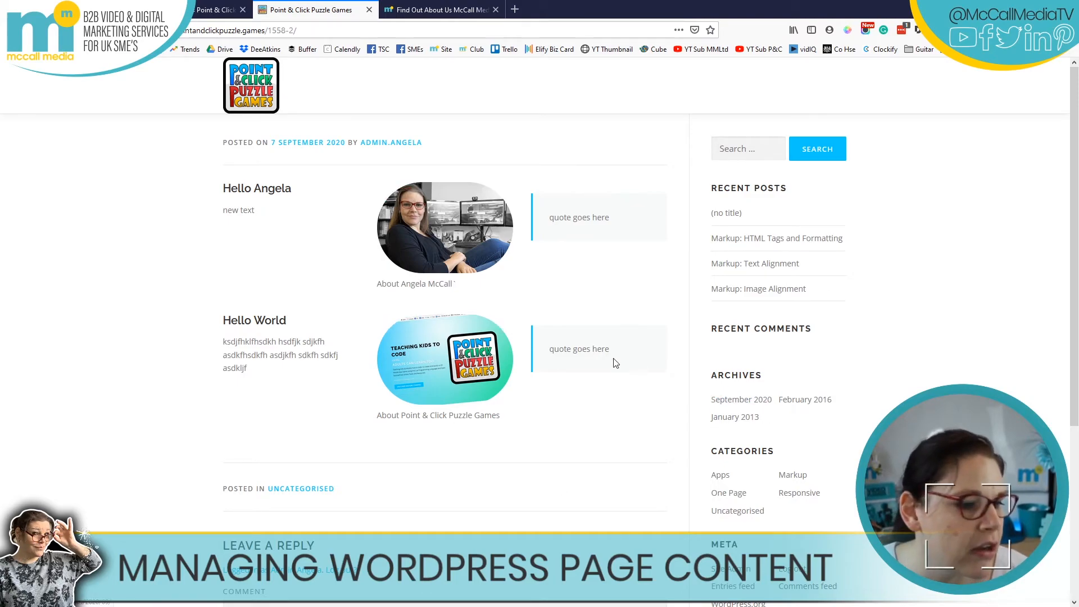
{"action": "left_click_drag", "start_coordinate": [607, 353], "coordinate": [549, 350]}
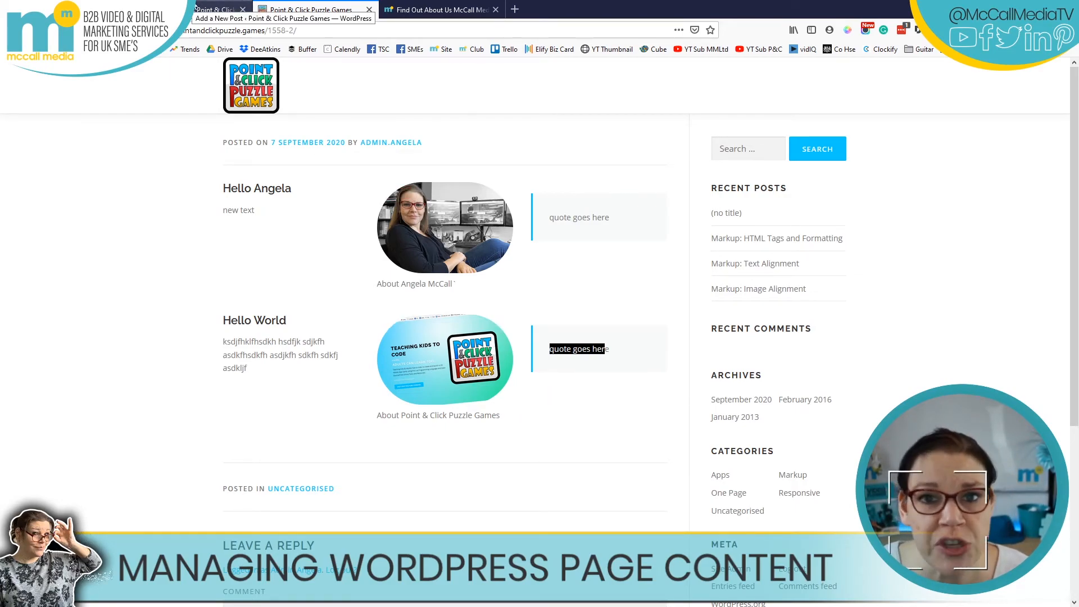
- Examine the alternating text-and-image rows on the McCall Media About Us and About You pages, and return to the post editor
{"action": "left_click", "coordinate": [441, 10]}
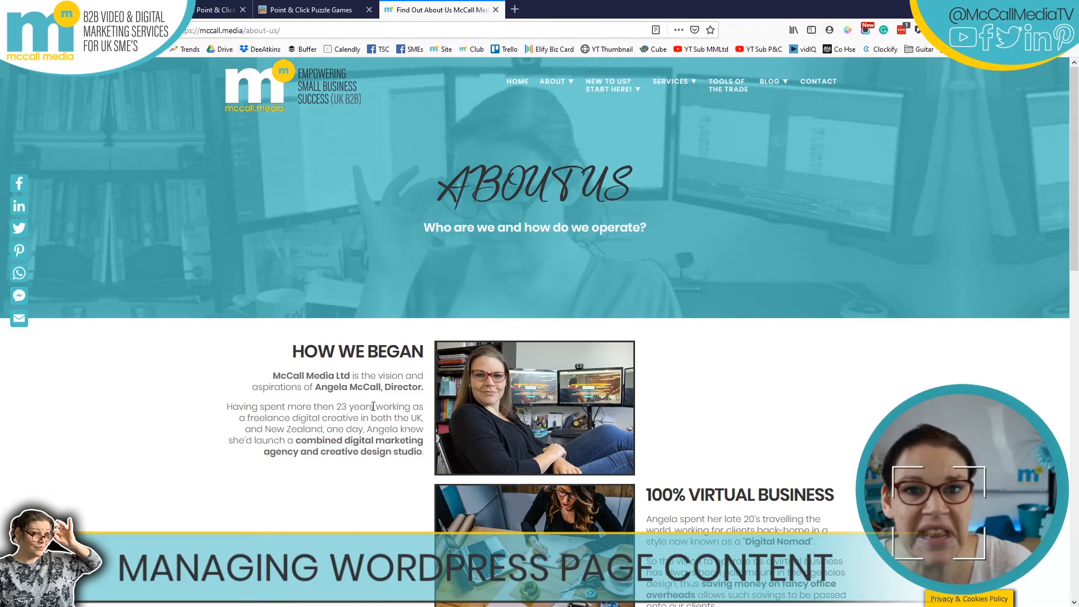
{"action": "scroll", "coordinate": [373, 407], "scroll_direction": "down", "scroll_amount": 5}
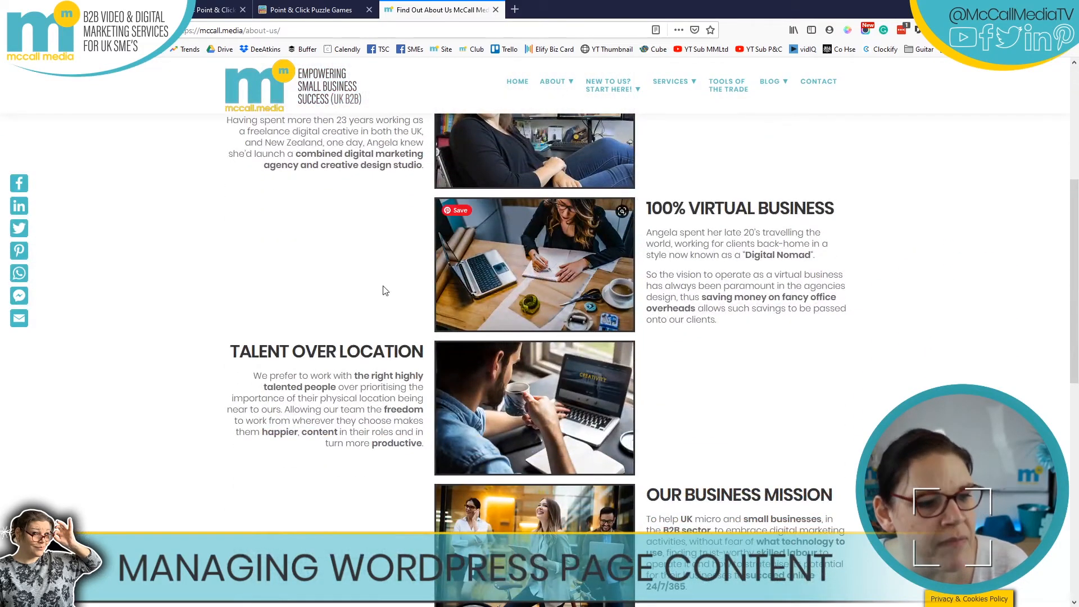
{"action": "scroll", "coordinate": [269, 373], "scroll_direction": "up", "scroll_amount": 4}
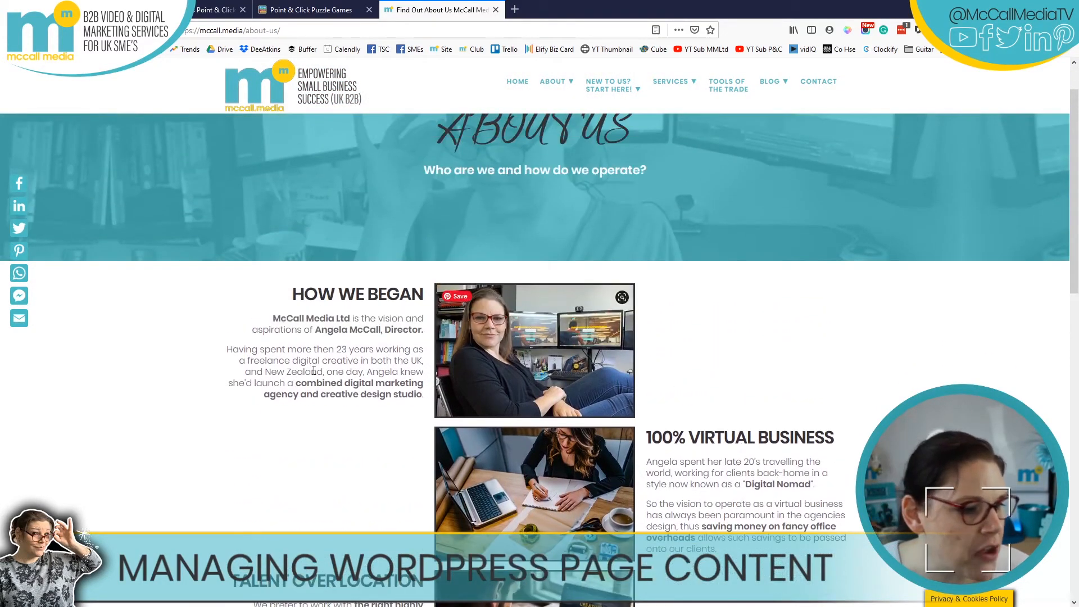
{"action": "mouse_move", "coordinate": [553, 81]}
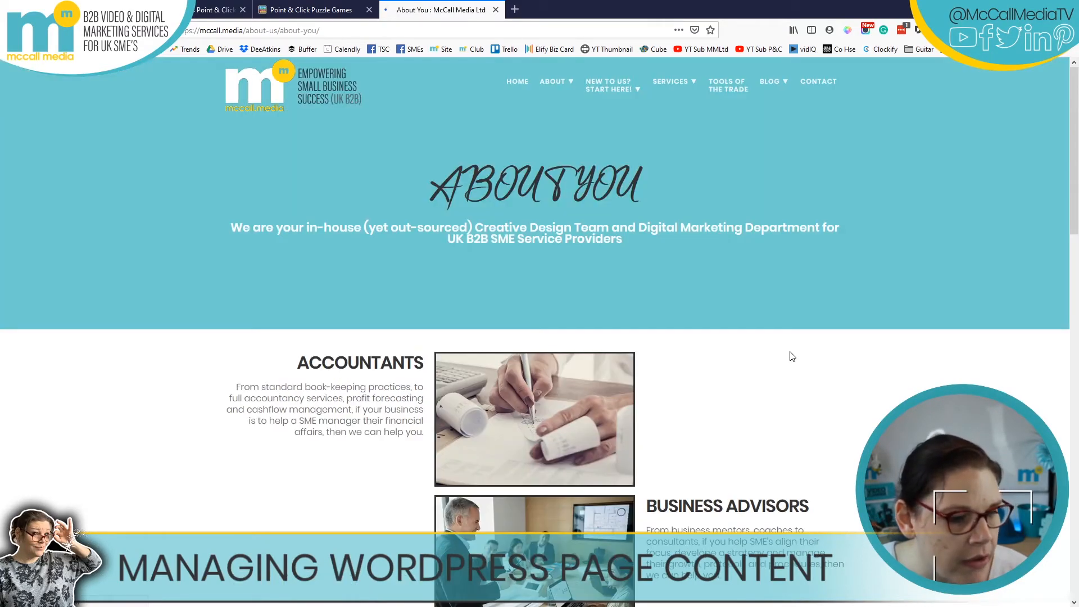
{"action": "scroll", "coordinate": [677, 161], "scroll_direction": "down", "scroll_amount": 4}
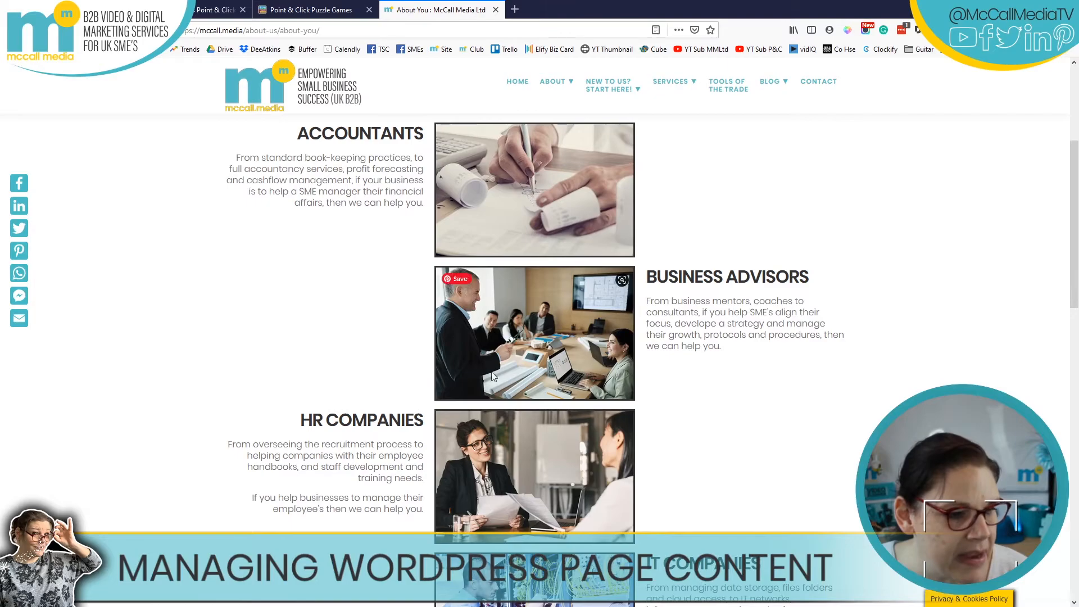
{"action": "scroll", "coordinate": [541, 406], "scroll_direction": "down", "scroll_amount": 5}
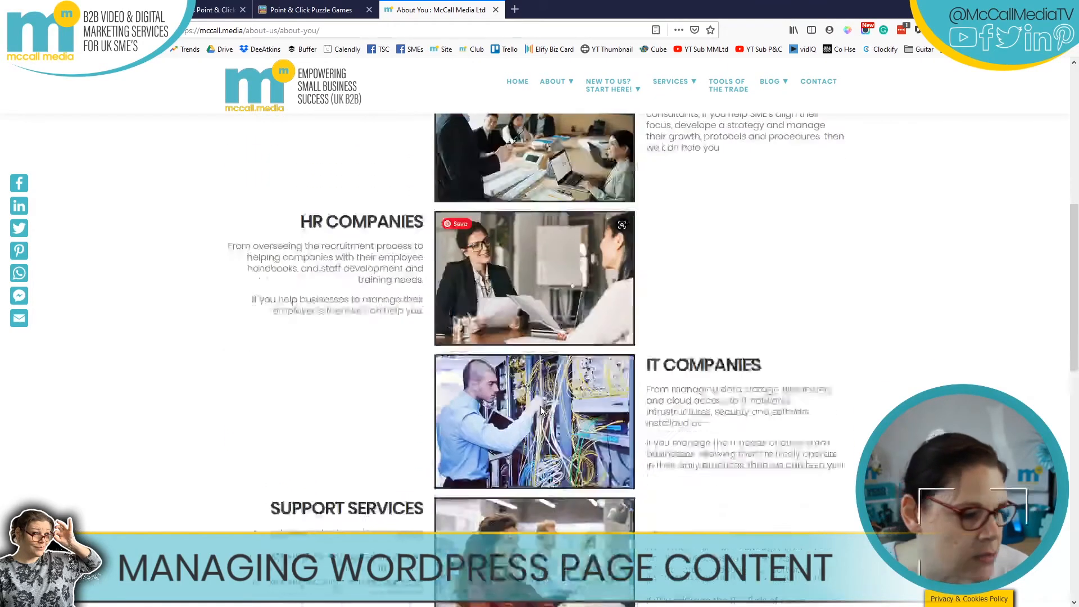
{"action": "scroll", "coordinate": [624, 447], "scroll_direction": "up", "scroll_amount": 10}
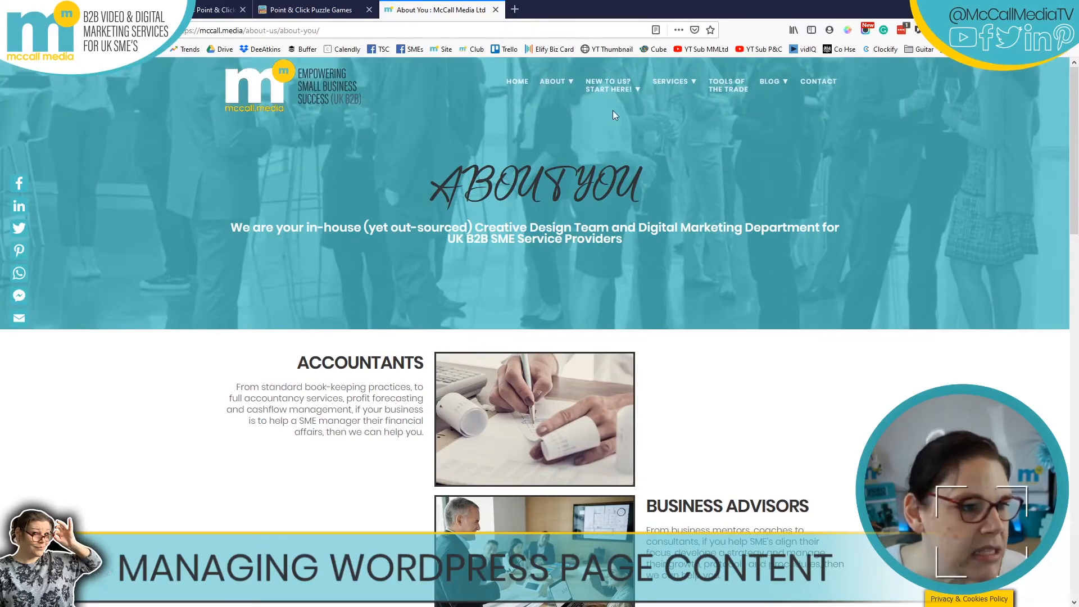
{"action": "mouse_move", "coordinate": [660, 84]}
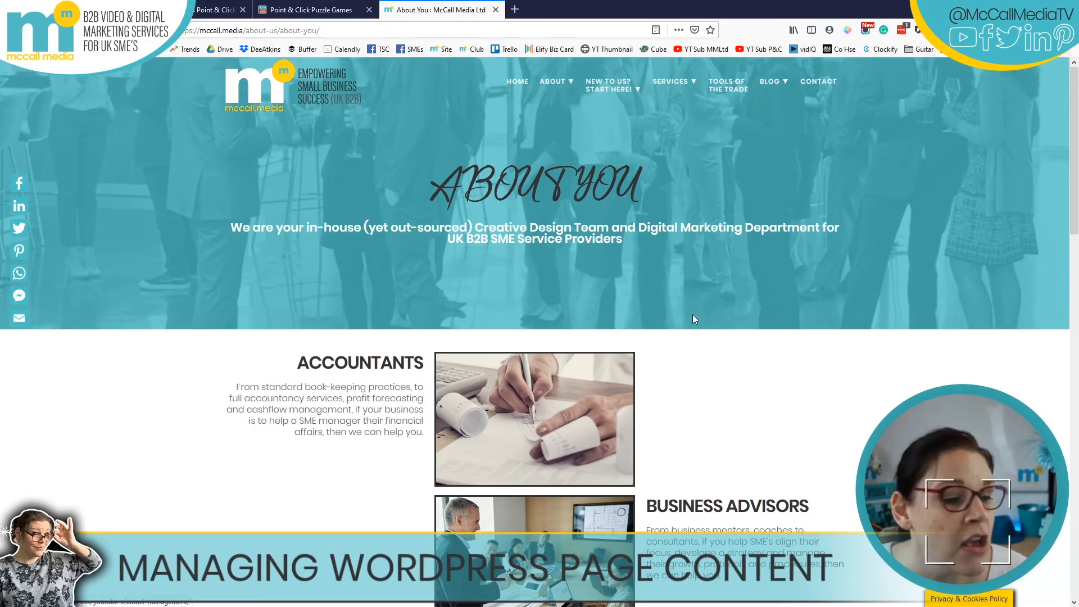
{"action": "scroll", "coordinate": [711, 314], "scroll_direction": "down", "scroll_amount": 6}
{"action": "scroll", "coordinate": [865, 429], "scroll_direction": "down", "scroll_amount": 10}
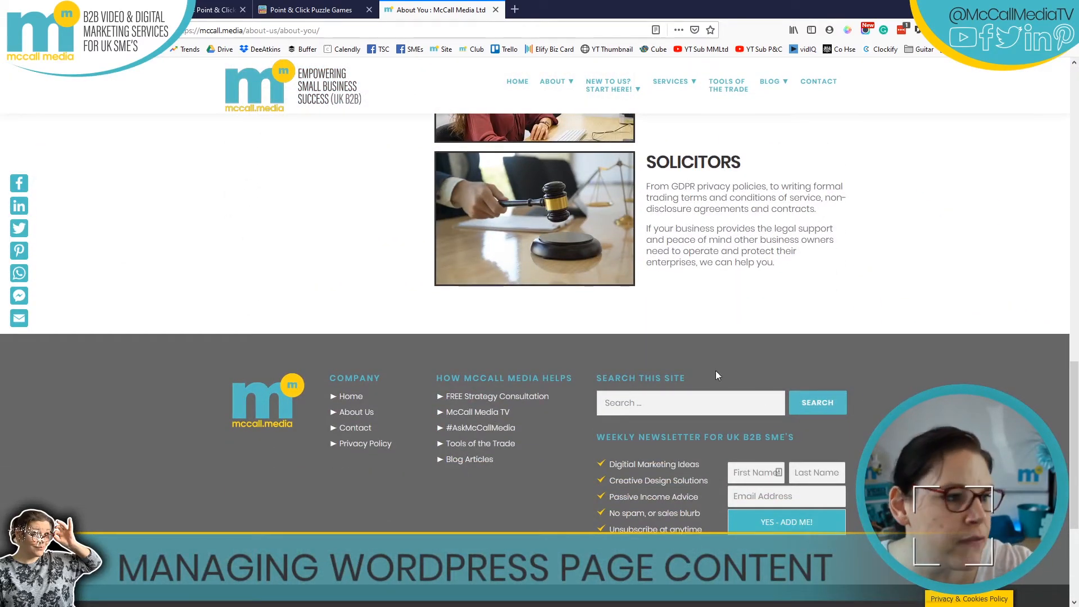
{"action": "left_click", "coordinate": [310, 9]}
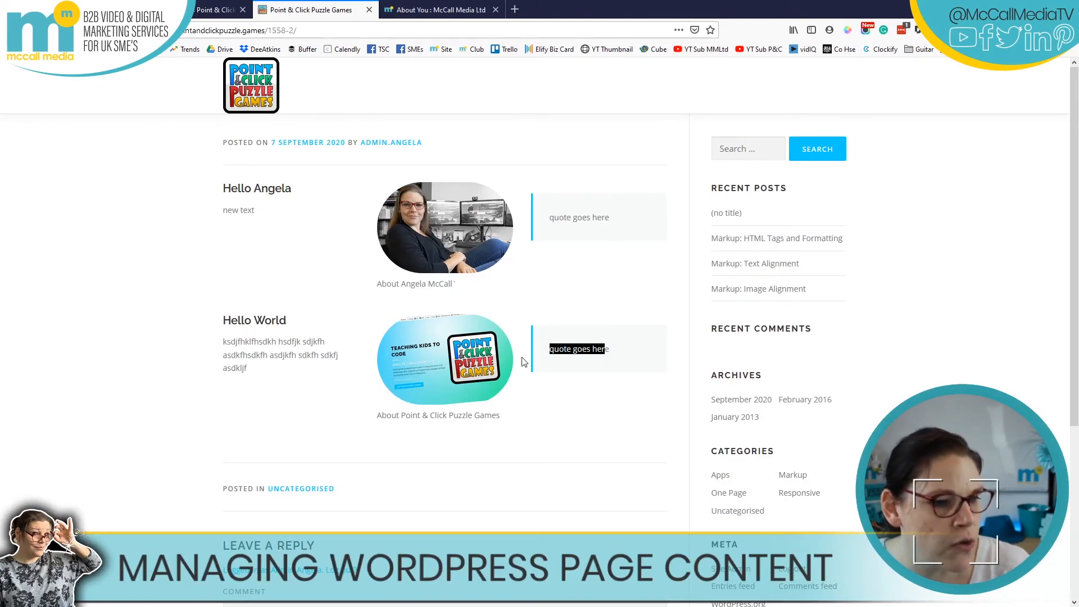
{"action": "left_click", "coordinate": [186, 9]}
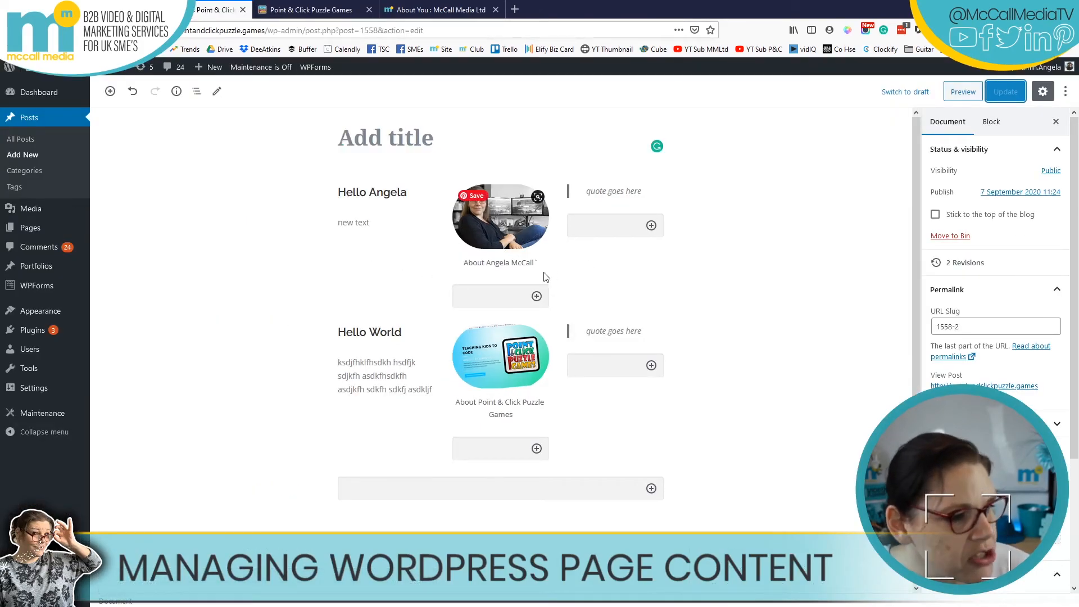